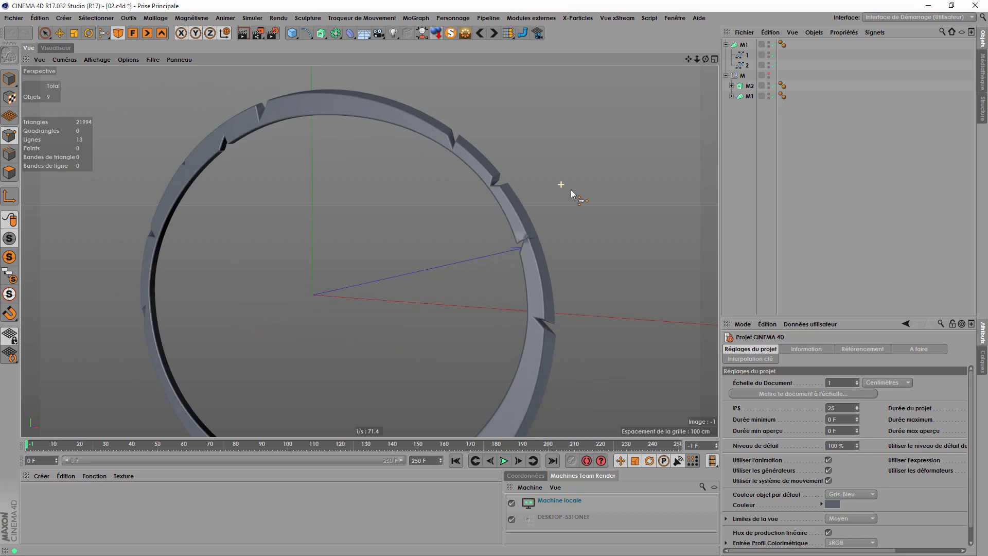
# Step: Hide the top-level M1 ring object and display the front view framed on the logo reference image
pyautogui.keyDown('alt'); pyautogui.moveTo(516, 319); pyautogui.dragTo(479, 262, button='middle'); pyautogui.keyUp('alt')
pyautogui.scroll(2, 488, 181)
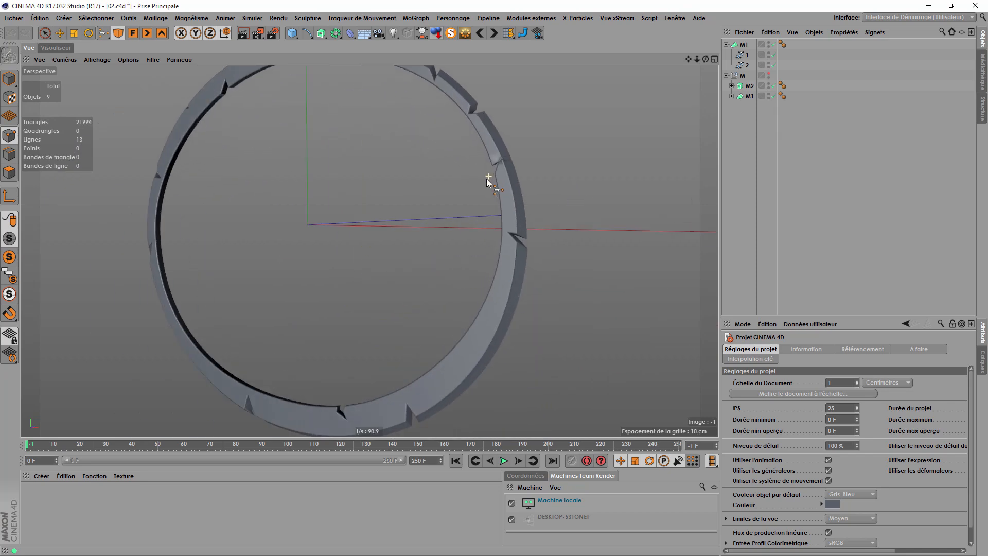
pyautogui.doubleClick(769, 44)
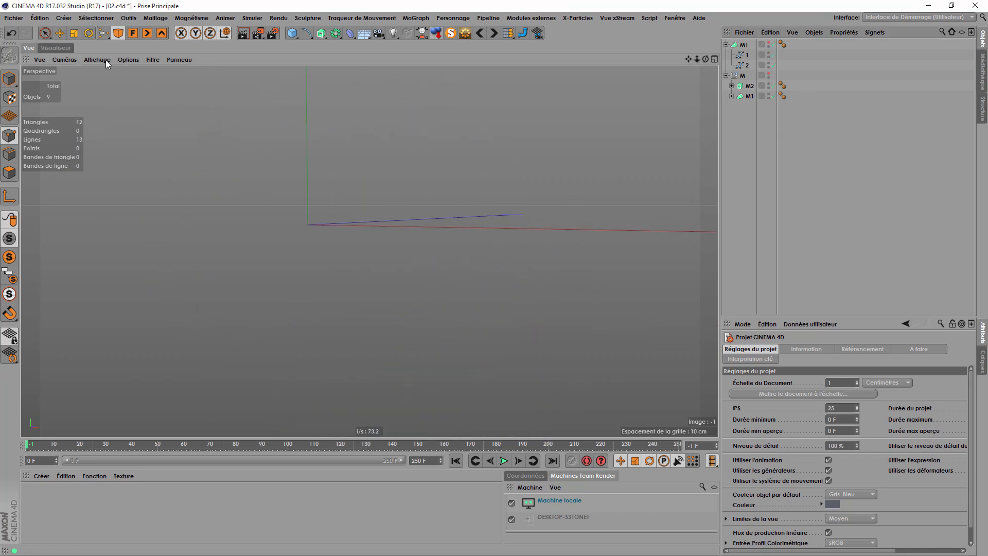
pyautogui.click(132, 33)
pyautogui.scroll(6, 401, 235)
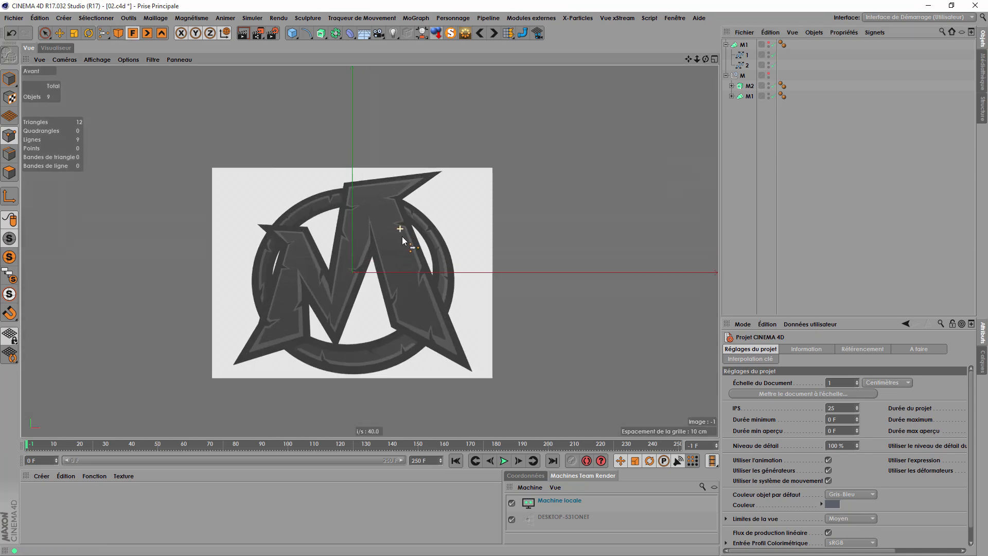
pyautogui.keyDown('alt'); pyautogui.moveTo(443, 255); pyautogui.dragTo(442, 269, button='middle'); pyautogui.keyUp('alt')
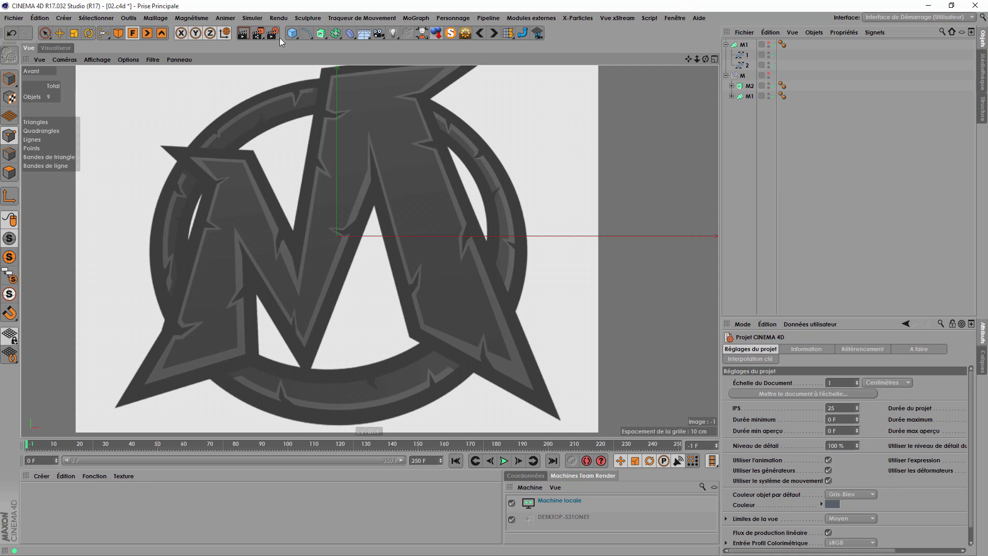
# Step: Add a Circle (Cercle) spline primitive and convert it to an editable spline
pyautogui.moveTo(307, 33); pyautogui.dragTo(403, 50)
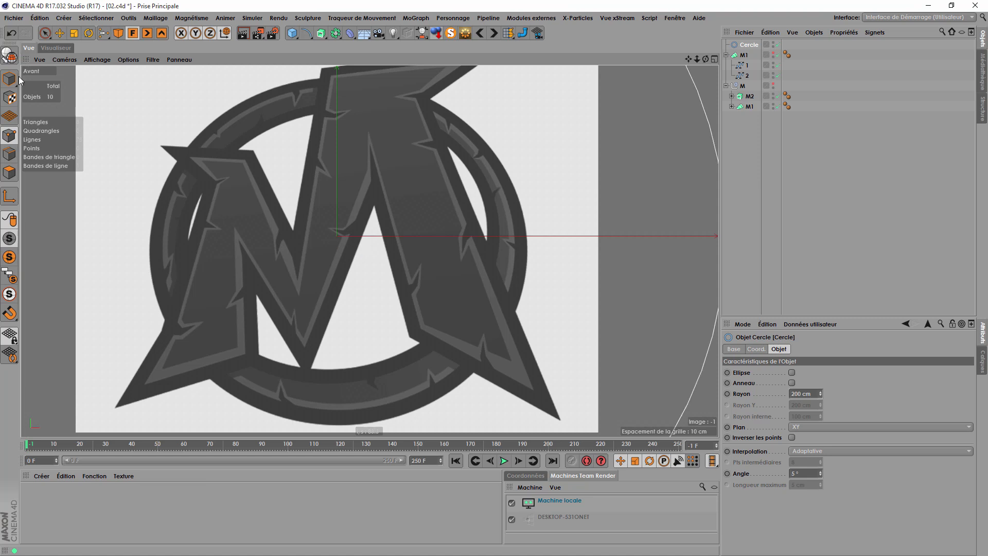
pyautogui.click(10, 56)
pyautogui.scroll(-2, 312, 246)
# Step: Scale the whole circle spline down in model mode until it roughly matches the ring's inner opening
pyautogui.click(9, 78)
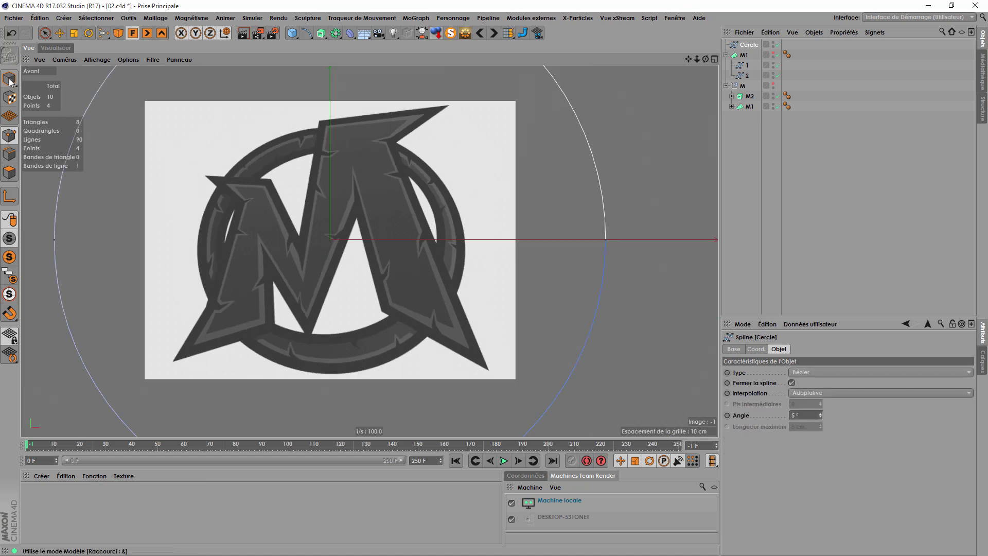
pyautogui.click(74, 33)
pyautogui.moveTo(295, 268)
pyautogui.keyDown('alt'); pyautogui.mouseDown(button='middle')
pyautogui.moveTo(378, 296)
pyautogui.moveTo(354, 285)
pyautogui.mouseUp(button='middle'); pyautogui.keyUp('alt')
pyautogui.moveTo(575, 234); pyautogui.dragTo(255, 229)
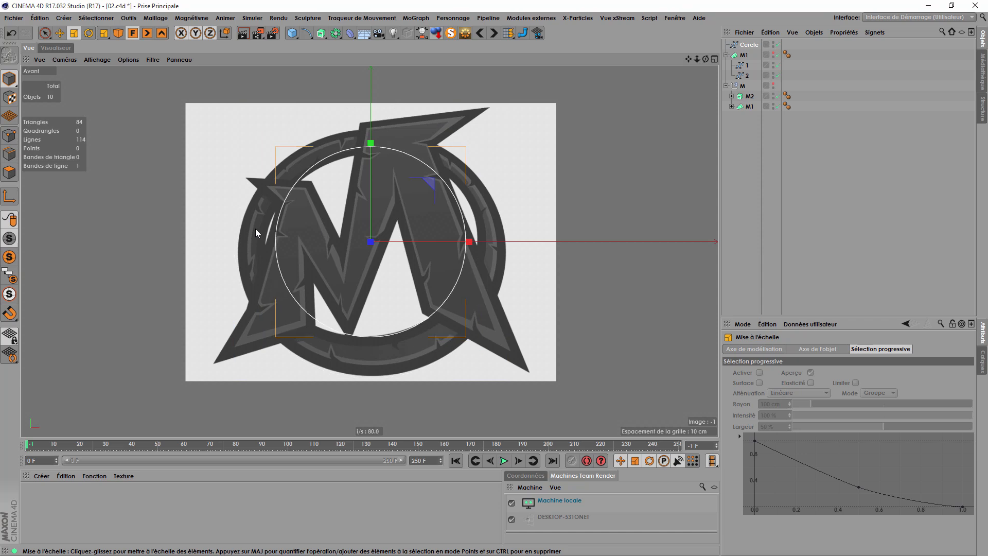
pyautogui.scroll(4, 390, 213)
# Step: Move the circle's right point outward in point mode onto the ring's inner edge
pyautogui.click(13, 139)
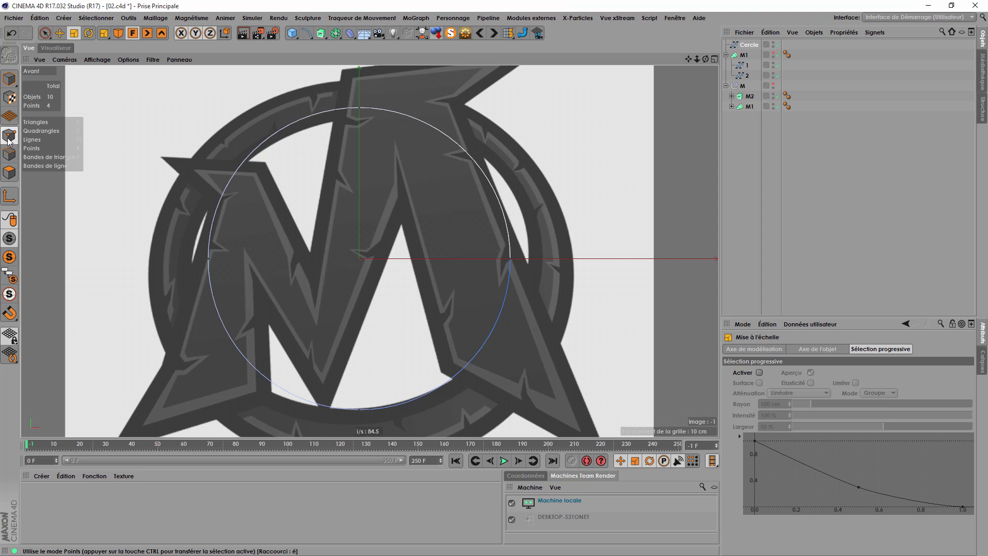
pyautogui.click(59, 33)
pyautogui.moveTo(509, 258); pyautogui.dragTo(529, 258)
# Step: Use the spline pen (Crayon) to fine-tune the circle's right and top points against the ring's inner edge
pyautogui.click(306, 33)
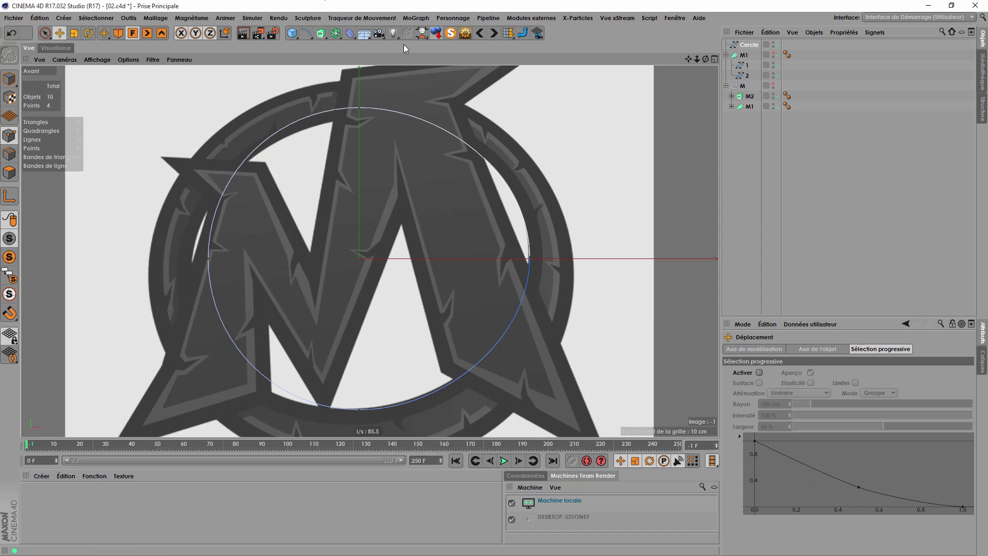
pyautogui.click(63, 18)
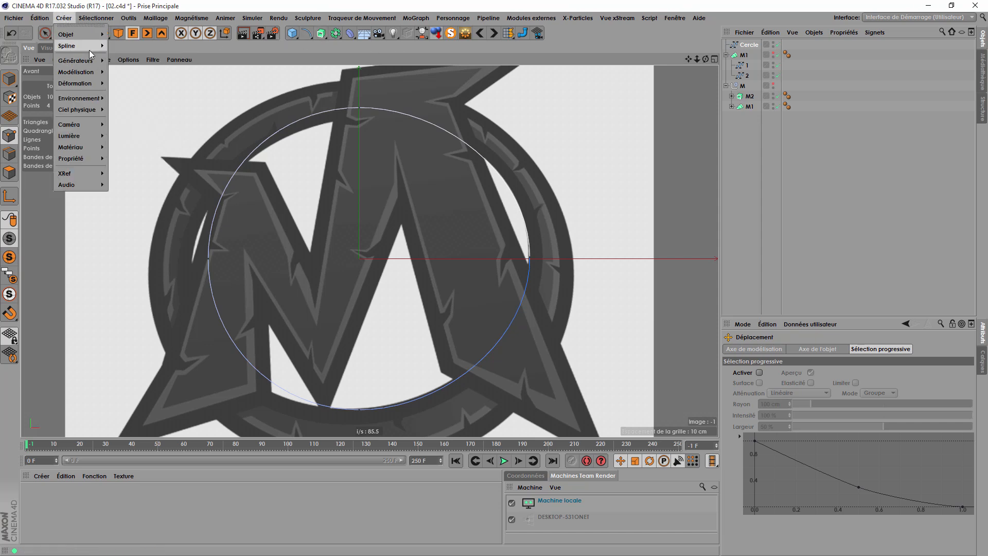
pyautogui.moveTo(90, 47)
pyautogui.click(136, 62)
pyautogui.scroll(3, 540, 259)
pyautogui.moveTo(539, 256); pyautogui.dragTo(537, 258)
pyautogui.keyDown('alt'); pyautogui.moveTo(474, 272); pyautogui.dragTo(517, 372, button='middle'); pyautogui.keyUp('alt')
pyautogui.moveTo(350, 154)
pyautogui.mouseDown()
pyautogui.moveTo(362, 184)
pyautogui.moveTo(361, 169)
pyautogui.mouseUp()
# Step: Reposition the circle's left point and adjust both of its tangent handles to follow the ring's inner curve
pyautogui.keyDown('alt'); pyautogui.moveTo(206, 331); pyautogui.dragTo(302, 252, button='middle'); pyautogui.keyUp('alt')
pyautogui.moveTo(249, 275); pyautogui.dragTo(236, 282)
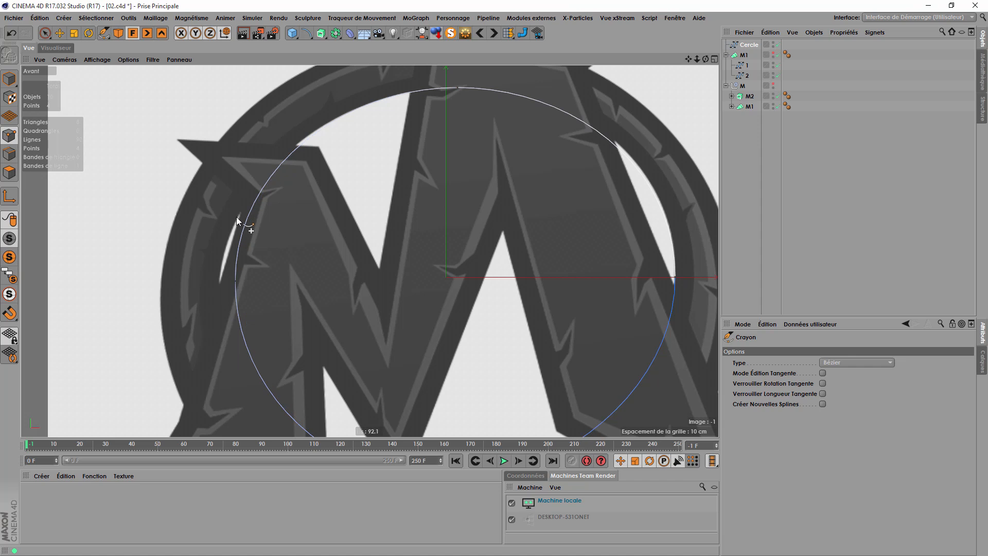
pyautogui.moveTo(235, 196); pyautogui.dragTo(233, 190)
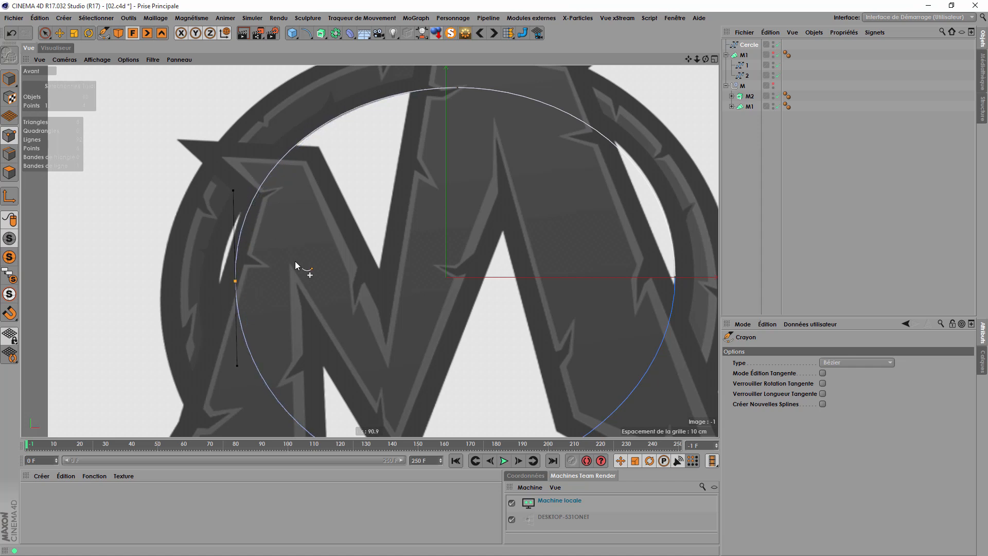
pyautogui.keyDown('alt'); pyautogui.moveTo(248, 368); pyautogui.dragTo(248, 258, button='middle'); pyautogui.keyUp('alt')
pyautogui.moveTo(237, 257); pyautogui.dragTo(242, 282)
pyautogui.moveTo(235, 172); pyautogui.dragTo(230, 180)
pyautogui.keyDown('alt'); pyautogui.moveTo(289, 205); pyautogui.dragTo(312, 223, button='middle'); pyautogui.keyUp('alt')
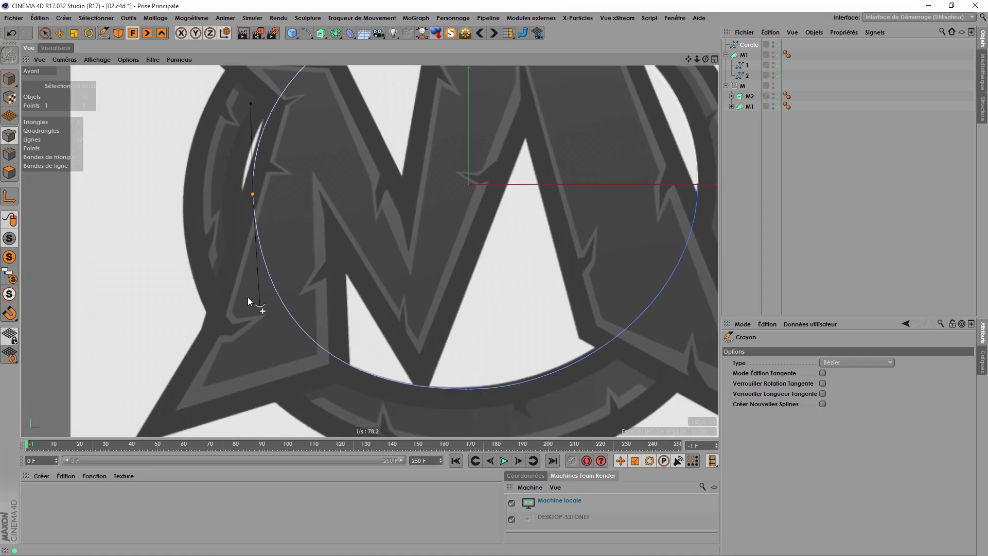
pyautogui.moveTo(259, 304); pyautogui.dragTo(253, 285)
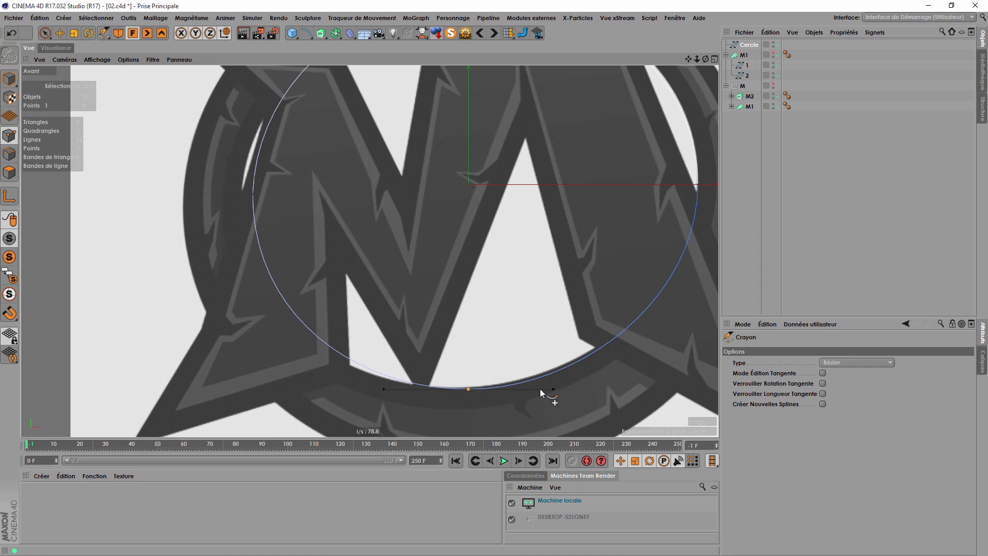
# Step: Tilt the tangent of the circle's bottom point so the curve follows the ring's lower inner edge
pyautogui.moveTo(552, 389); pyautogui.dragTo(553, 382)
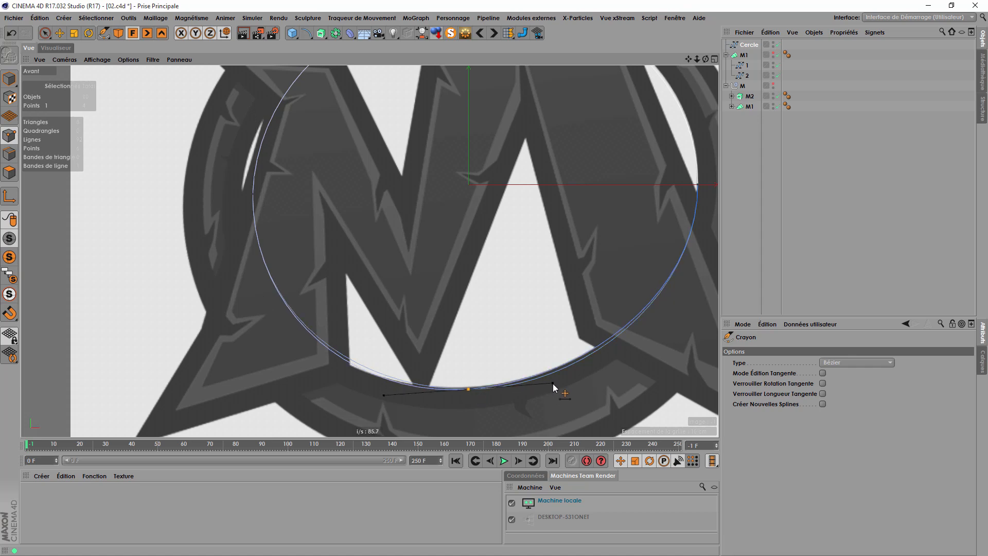
pyautogui.keyDown('alt'); pyautogui.moveTo(693, 287); pyautogui.dragTo(516, 340, button='middle'); pyautogui.keyUp('alt')
pyautogui.keyDown('alt'); pyautogui.moveTo(522, 231); pyautogui.dragTo(525, 315, button='middle'); pyautogui.keyUp('alt')
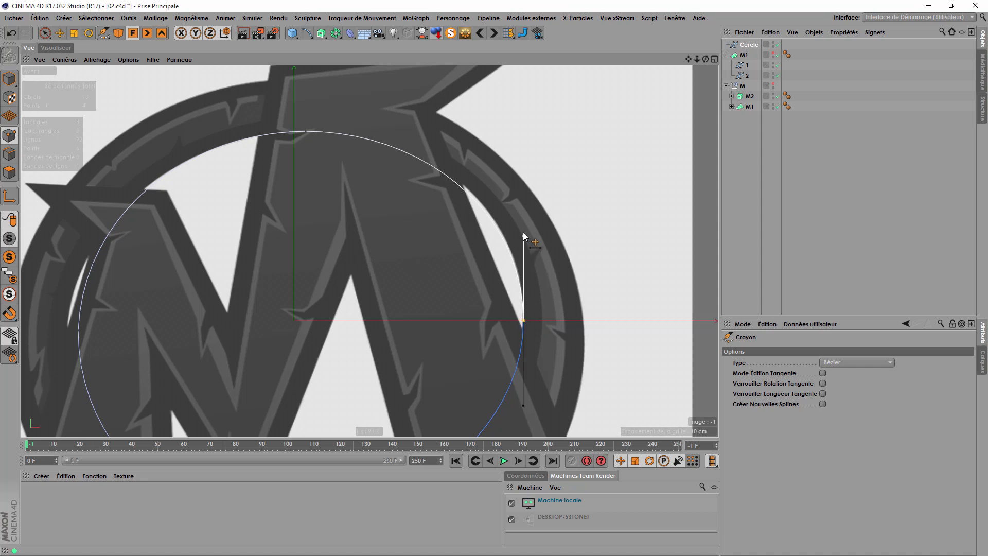
pyautogui.scroll(-2, 537, 236)
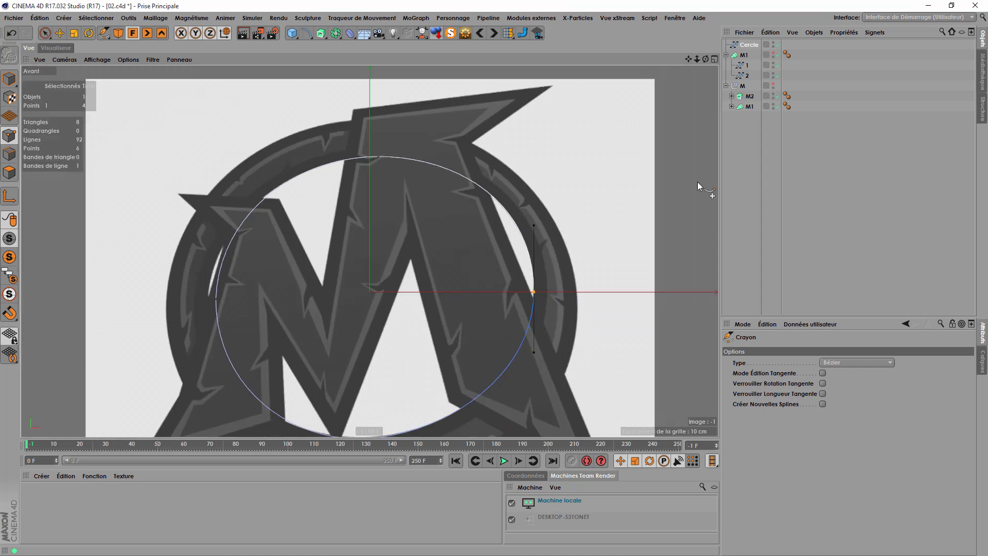
# Step: Reselect the Cercle spline and move its left point slightly outward onto the ring's inner edge
pyautogui.click(747, 161)
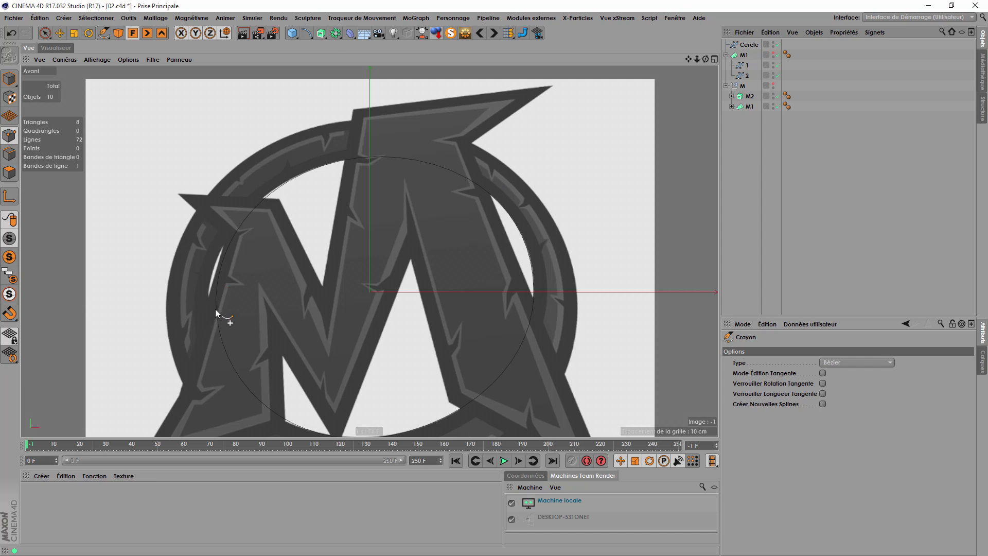
pyautogui.click(746, 46)
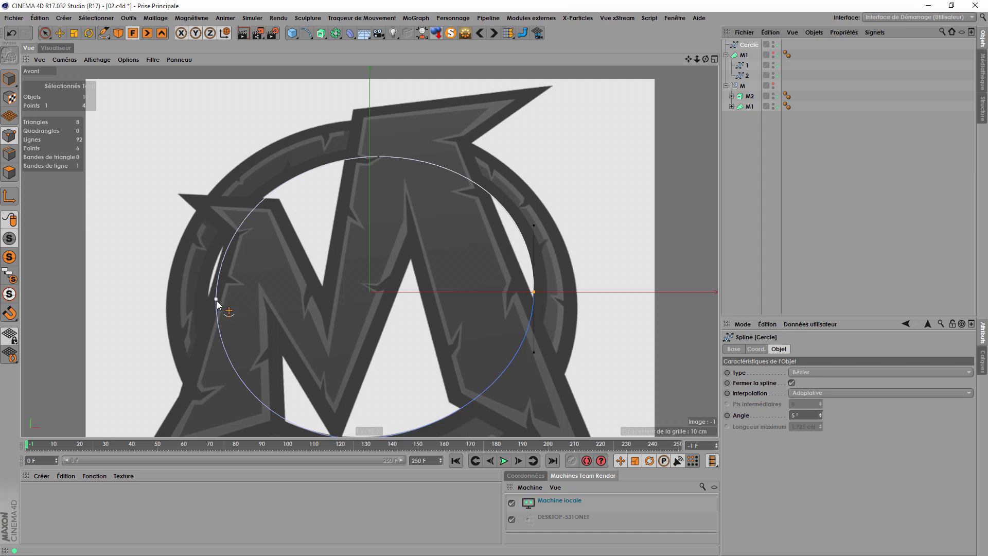
pyautogui.moveTo(216, 299); pyautogui.dragTo(208, 299)
pyautogui.moveTo(328, 311)
pyautogui.keyDown('alt'); pyautogui.mouseDown(button='middle')
pyautogui.moveTo(365, 202)
pyautogui.moveTo(330, 267)
pyautogui.mouseUp(button='middle'); pyautogui.keyUp('alt')
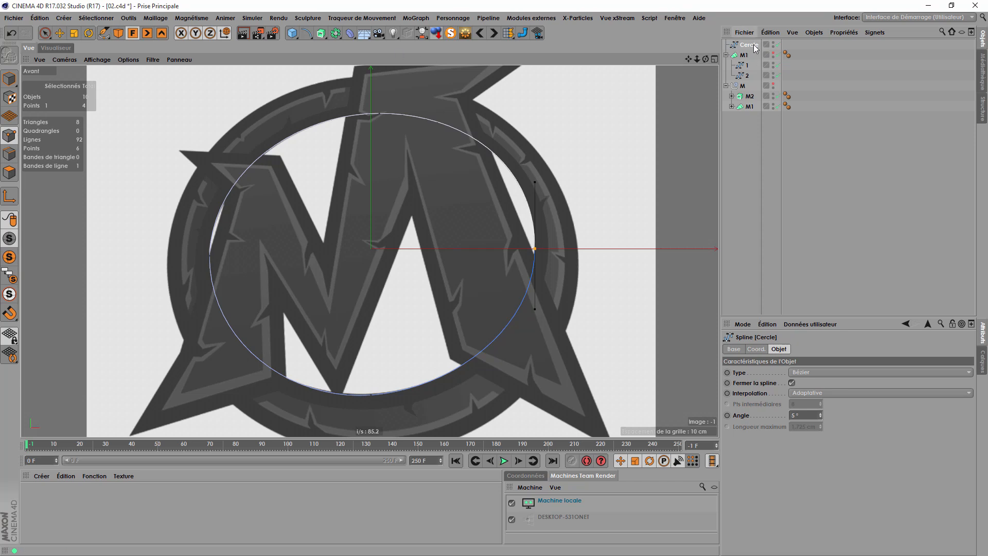
# Step: Duplicate the Cercle spline and move the copy's right, bottom, top and left points out to the ring's outer edge
pyautogui.moveTo(750, 46); pyautogui.dragTo(747, 50)
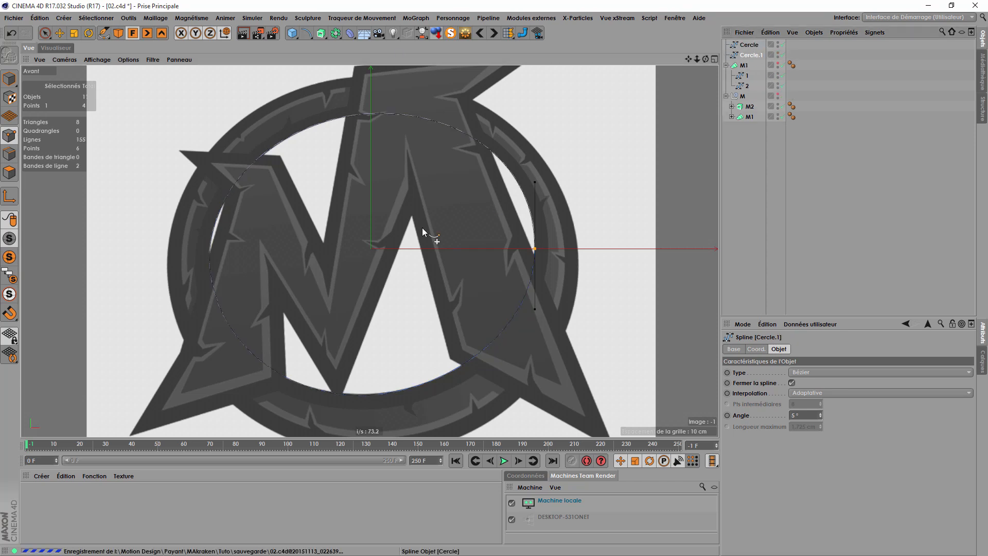
pyautogui.moveTo(537, 249); pyautogui.dragTo(580, 258)
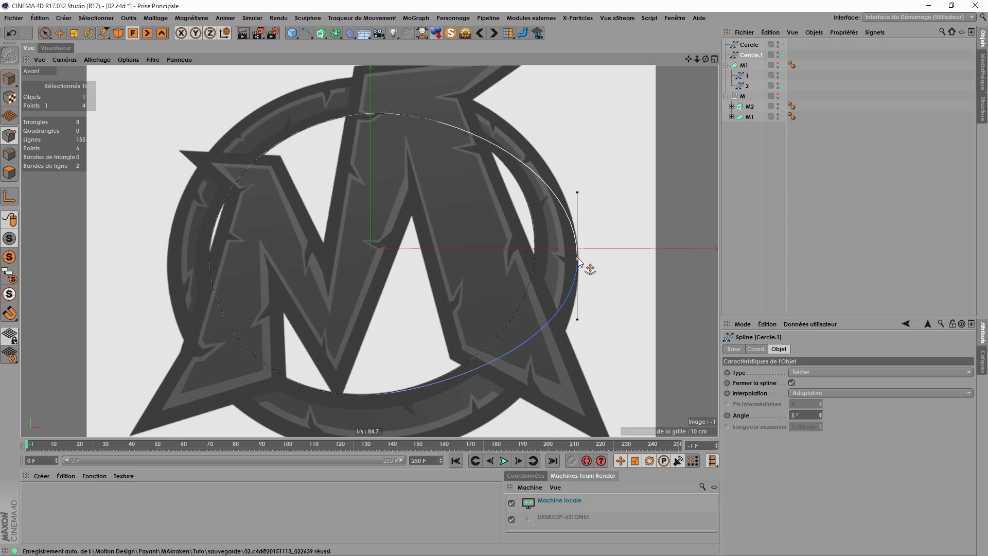
pyautogui.moveTo(377, 396); pyautogui.dragTo(364, 459)
pyautogui.hotkey('ctrl', 'z')
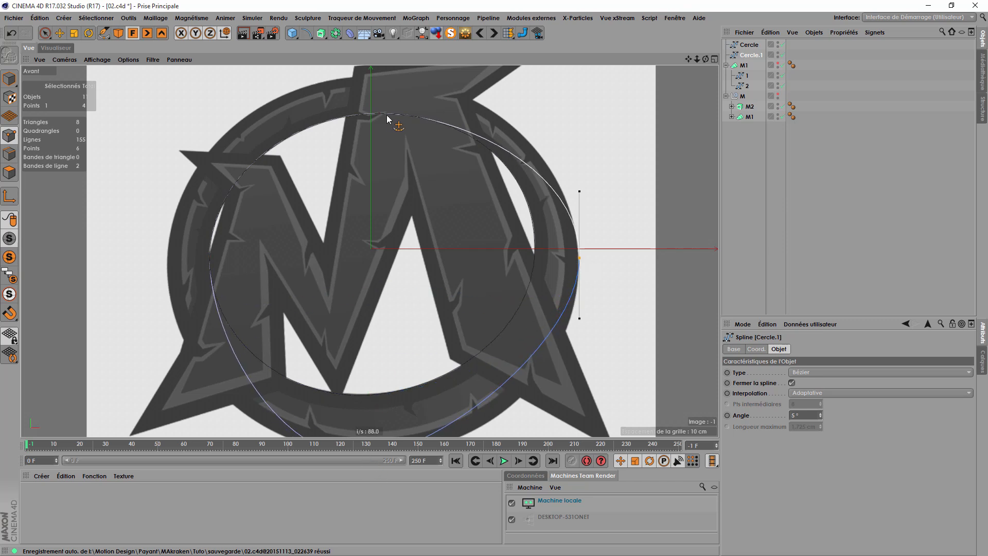
pyautogui.moveTo(381, 114); pyautogui.dragTo(381, 74)
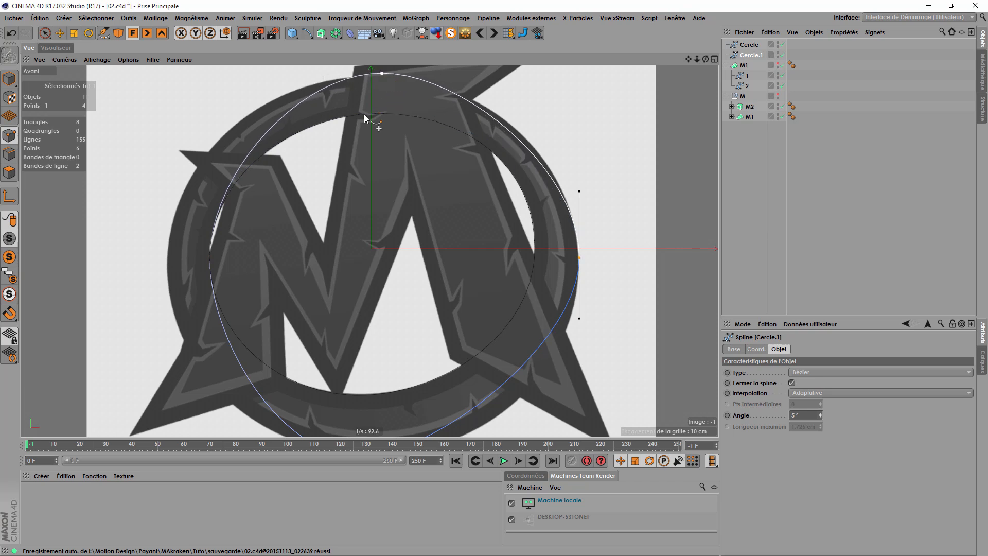
pyautogui.moveTo(209, 256); pyautogui.dragTo(166, 260)
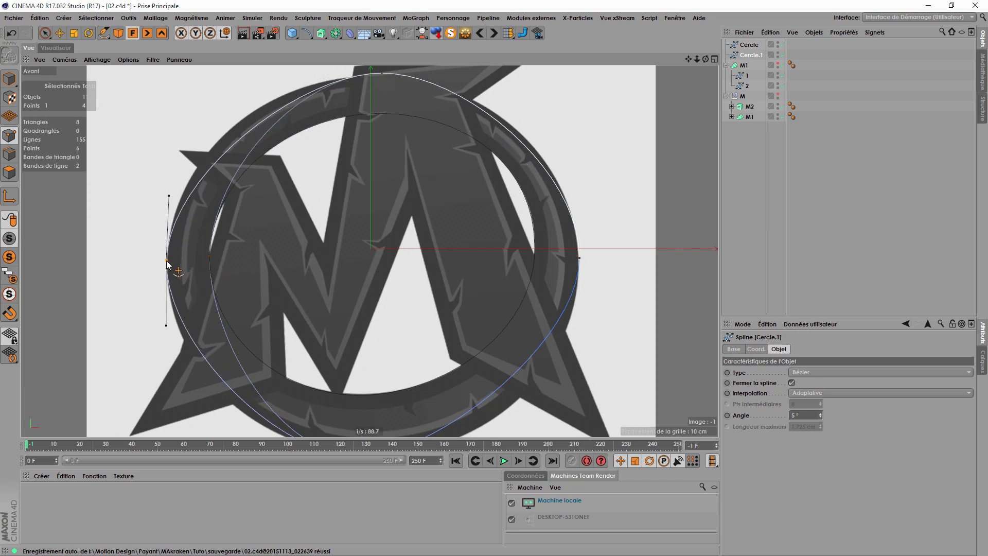
# Step: Lengthen both tangent handles of the outer spline's left point to match the ring's outer curve
pyautogui.click(167, 261)
pyautogui.moveTo(169, 196); pyautogui.dragTo(171, 166)
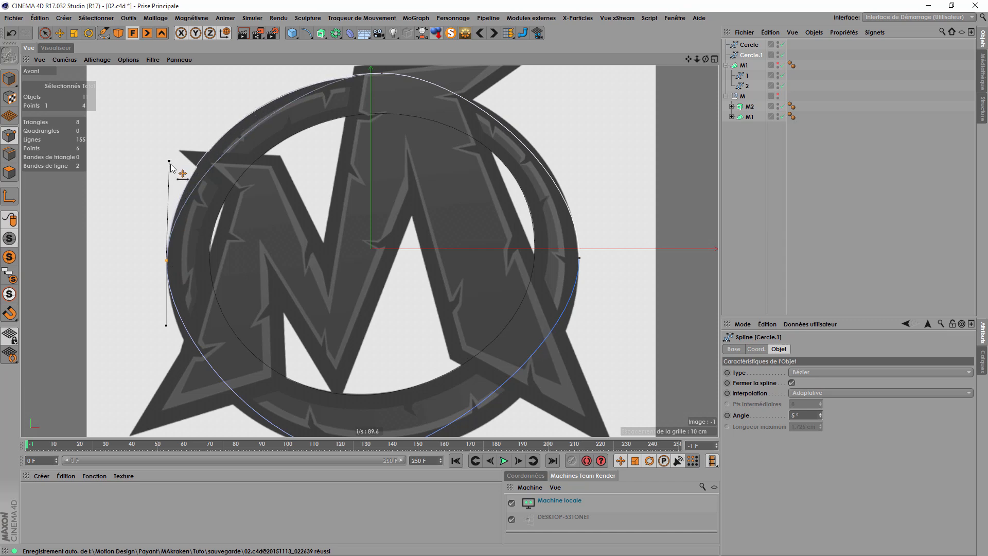
pyautogui.keyDown('shift'); pyautogui.moveTo(167, 327); pyautogui.dragTo(170, 356); pyautogui.keyUp('shift')
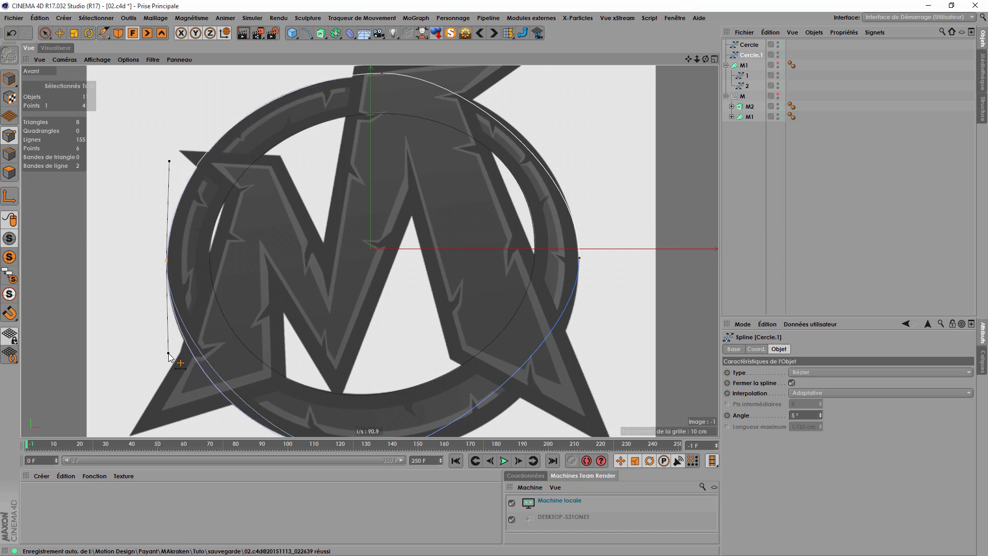
# Step: Adjust the outer spline's bottom point and extend both of its tangent handles along the ring's lower outer edge
pyautogui.keyDown('alt'); pyautogui.moveTo(275, 354); pyautogui.dragTo(265, 212, button='middle'); pyautogui.keyUp('alt')
pyautogui.click(314, 316)
pyautogui.moveTo(315, 316); pyautogui.dragTo(315, 315)
pyautogui.click(315, 315)
pyautogui.moveTo(375, 310); pyautogui.dragTo(433, 310)
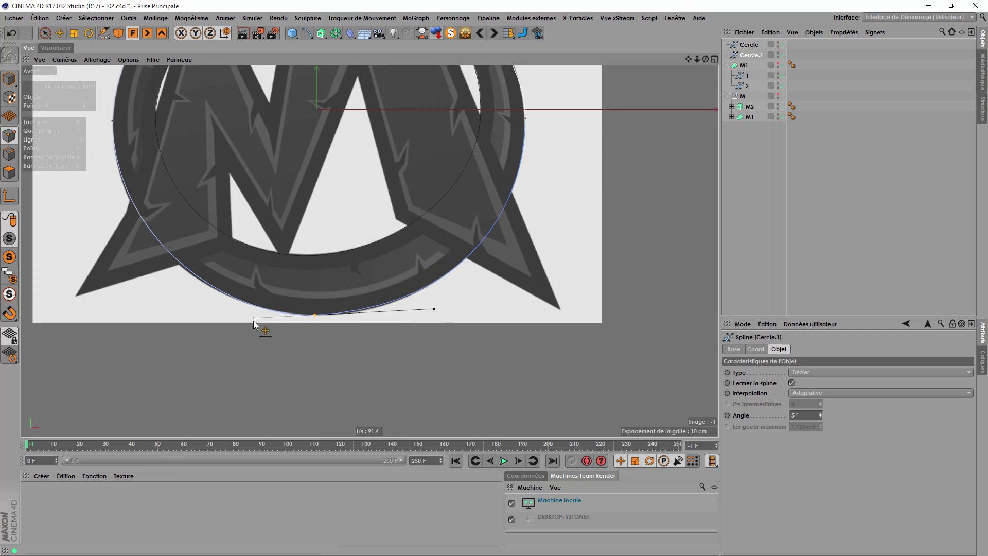
pyautogui.moveTo(254, 318); pyautogui.dragTo(246, 318)
pyautogui.keyDown('alt'); pyautogui.moveTo(357, 286); pyautogui.dragTo(254, 333, button='middle'); pyautogui.keyUp('alt')
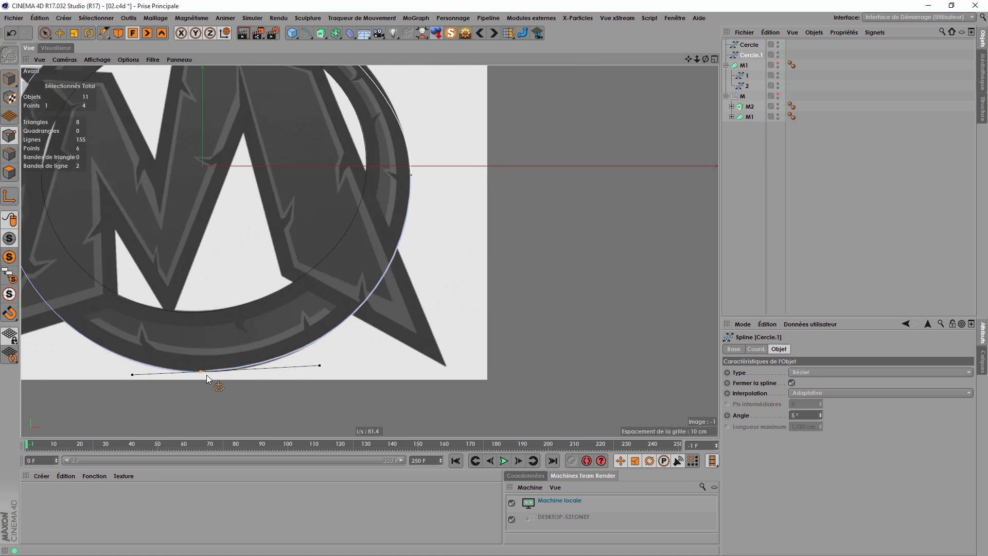
pyautogui.moveTo(319, 368); pyautogui.dragTo(313, 370)
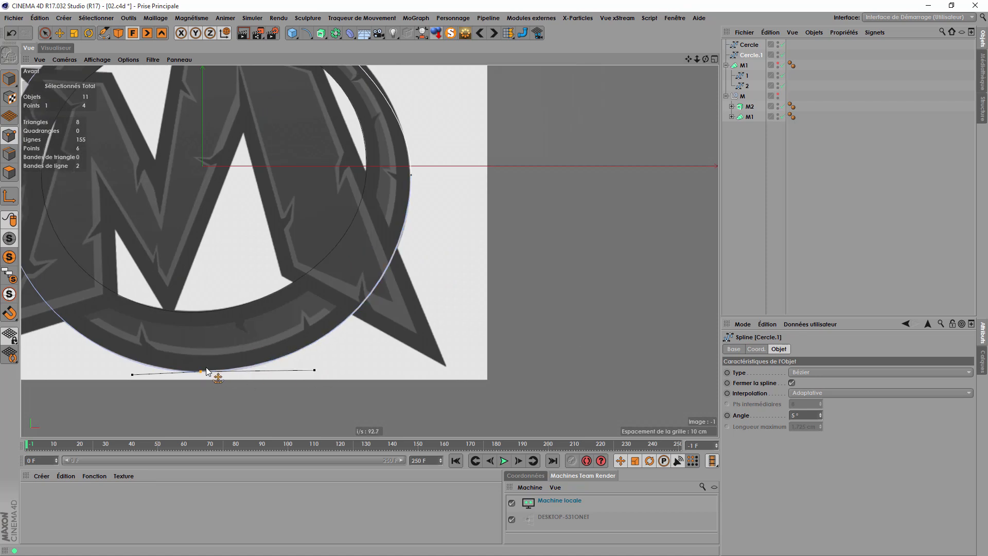
# Step: Shift the outer spline's right point slightly down and lengthen its upper tangent handle to fit the ring's outer edge
pyautogui.keyDown('alt'); pyautogui.moveTo(352, 290); pyautogui.dragTo(330, 468, button='middle'); pyautogui.keyUp('alt')
pyautogui.click(389, 351)
pyautogui.moveTo(387, 352); pyautogui.dragTo(387, 355)
pyautogui.moveTo(386, 288); pyautogui.dragTo(386, 270)
pyautogui.keyDown('alt'); pyautogui.moveTo(341, 295); pyautogui.dragTo(476, 283, button='middle'); pyautogui.keyUp('alt')
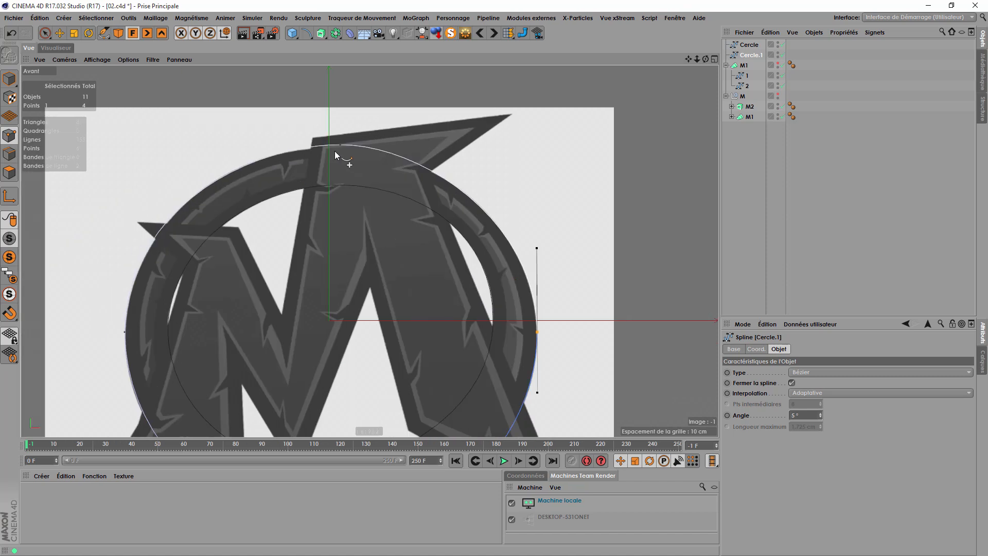
# Step: Fine-tune the position of the outer spline's left point on the ring's outer edge
pyautogui.keyDown('alt'); pyautogui.moveTo(352, 270); pyautogui.dragTo(427, 206, button='middle'); pyautogui.keyUp('alt')
pyautogui.click(200, 268)
pyautogui.moveTo(200, 269); pyautogui.dragTo(201, 270)
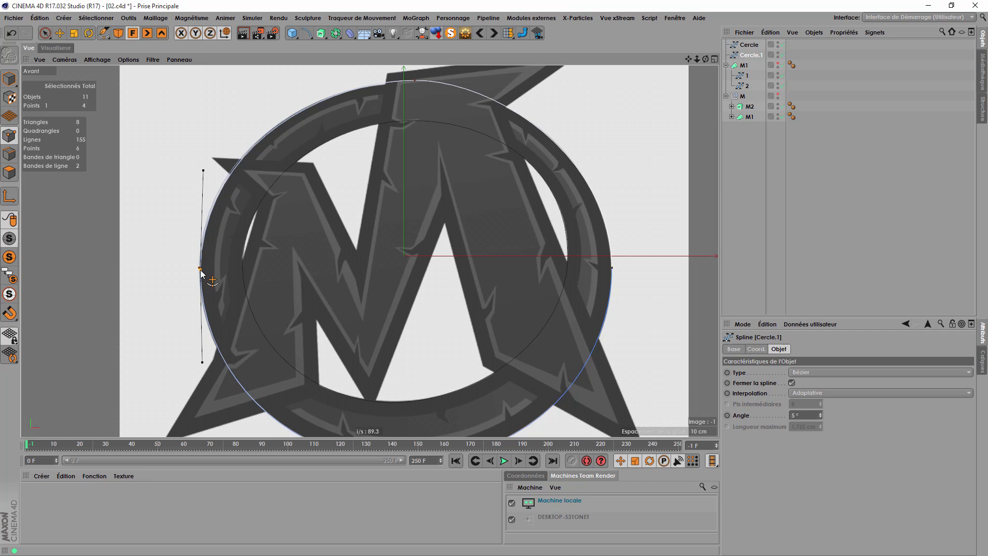
pyautogui.scroll(-5, 147, 242)
pyautogui.scroll(5, 193, 249)
pyautogui.click(171, 207)
pyautogui.moveTo(169, 208); pyautogui.dragTo(174, 207)
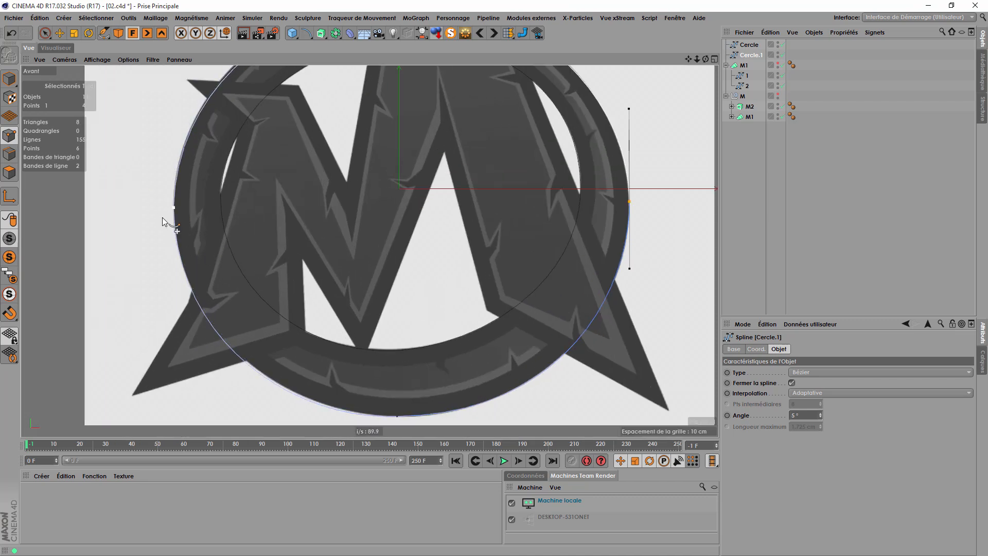
# Step: Select the outer spline's top point and adjust its left tangent handle to follow the ring's upper outer edge
pyautogui.keyDown('alt'); pyautogui.moveTo(380, 202); pyautogui.dragTo(410, 331, button='middle'); pyautogui.keyUp('alt')
pyautogui.click(441, 124)
pyautogui.moveTo(370, 127); pyautogui.dragTo(366, 125)
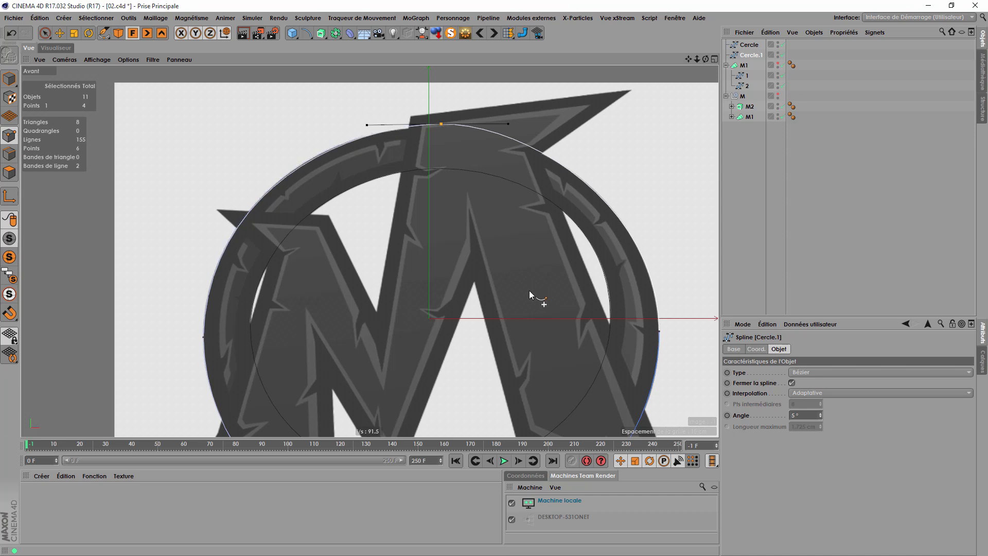
pyautogui.keyDown('alt'); pyautogui.moveTo(529, 290); pyautogui.dragTo(441, 350, button='middle'); pyautogui.keyUp('alt')
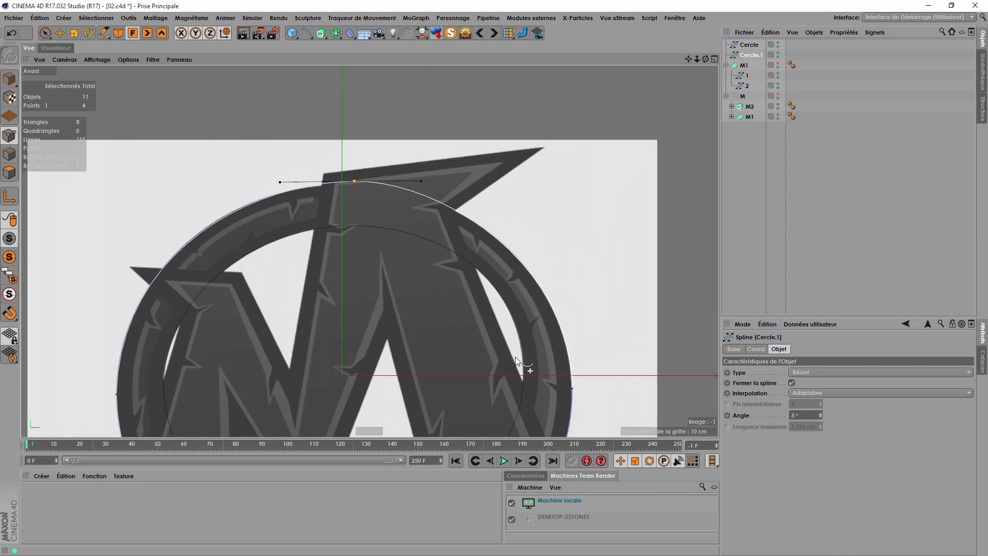
# Step: Connect the two circle splines, Cercle and Cercle.1, into a single spline and delete the originals
pyautogui.keyDown('alt'); pyautogui.moveTo(477, 399); pyautogui.dragTo(471, 204, button='middle'); pyautogui.keyUp('alt')
pyautogui.scroll(-2, 474, 309)
pyautogui.keyDown('alt'); pyautogui.moveTo(482, 280); pyautogui.dragTo(453, 300, button='middle'); pyautogui.keyUp('alt')
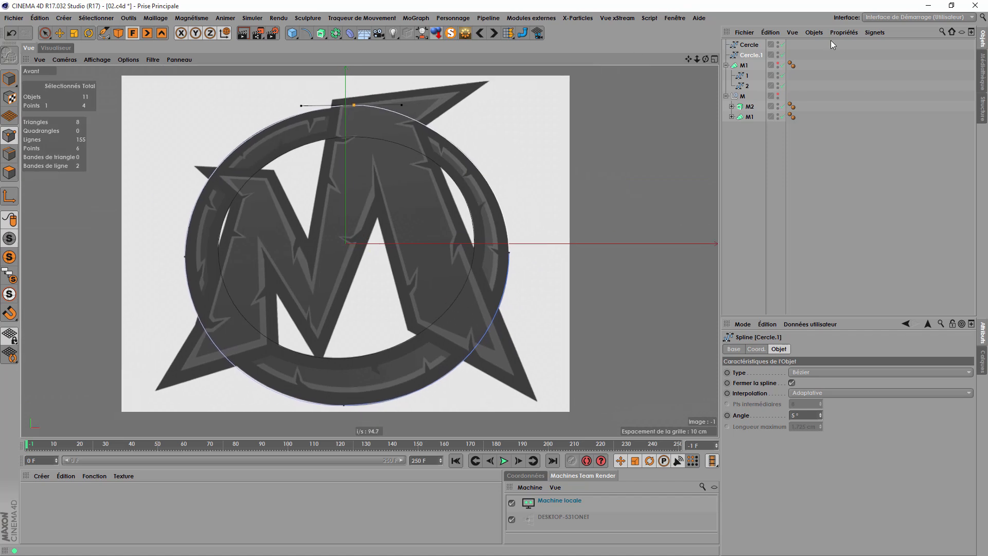
pyautogui.keyDown('ctrl'); pyautogui.click(749, 45); pyautogui.keyUp('ctrl')
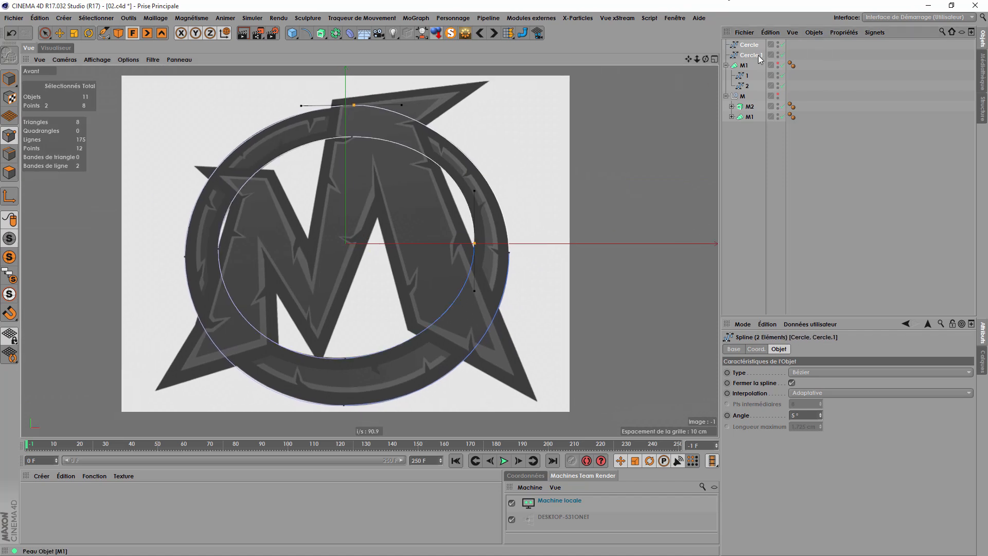
pyautogui.click(814, 33)
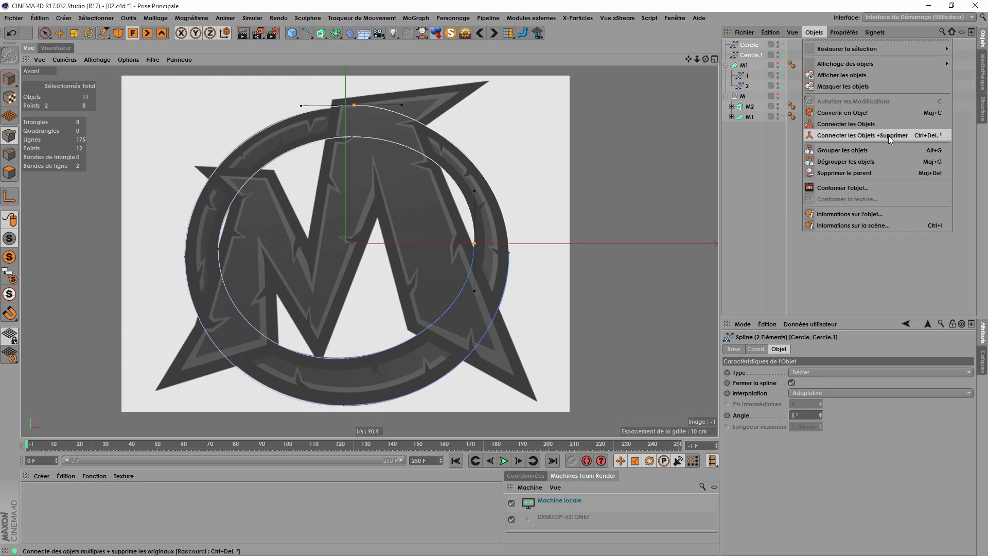
pyautogui.click(928, 138)
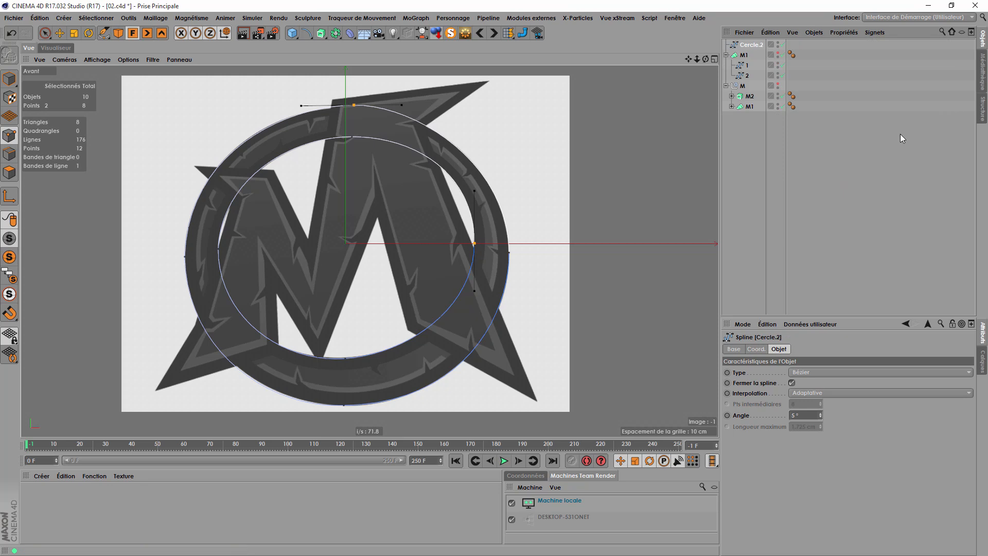
# Step: Collapse the M1 and M hierarchies and put the combined circle spline under a new Extrusion object
pyautogui.click(726, 54)
pyautogui.click(726, 65)
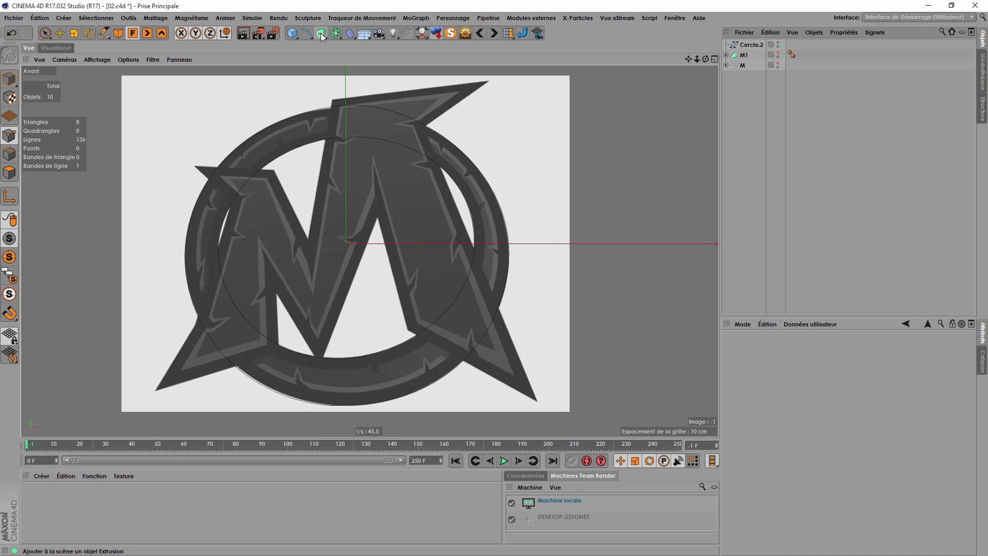
pyautogui.click(752, 44)
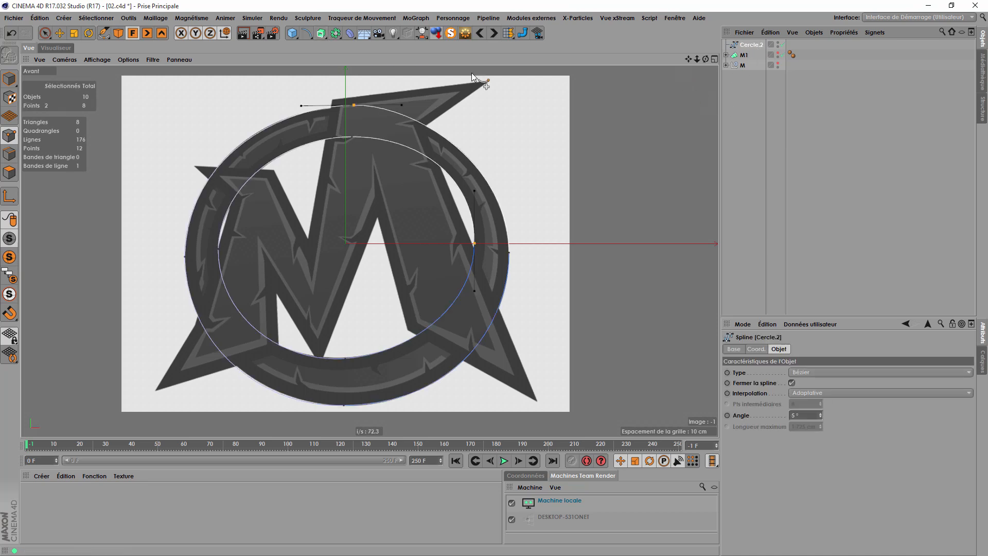
pyautogui.click(322, 34)
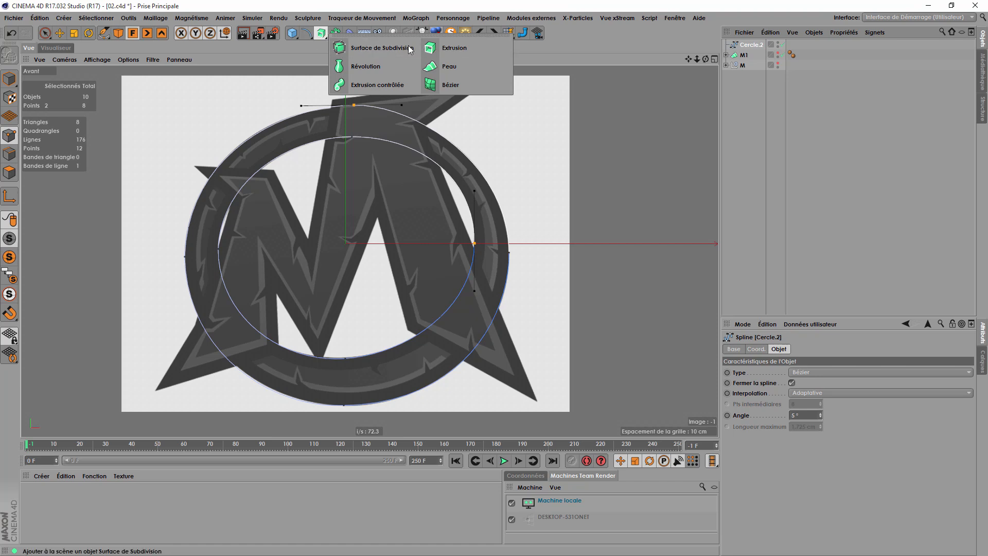
pyautogui.keyDown('alt'); pyautogui.click(464, 51); pyautogui.keyUp('alt')
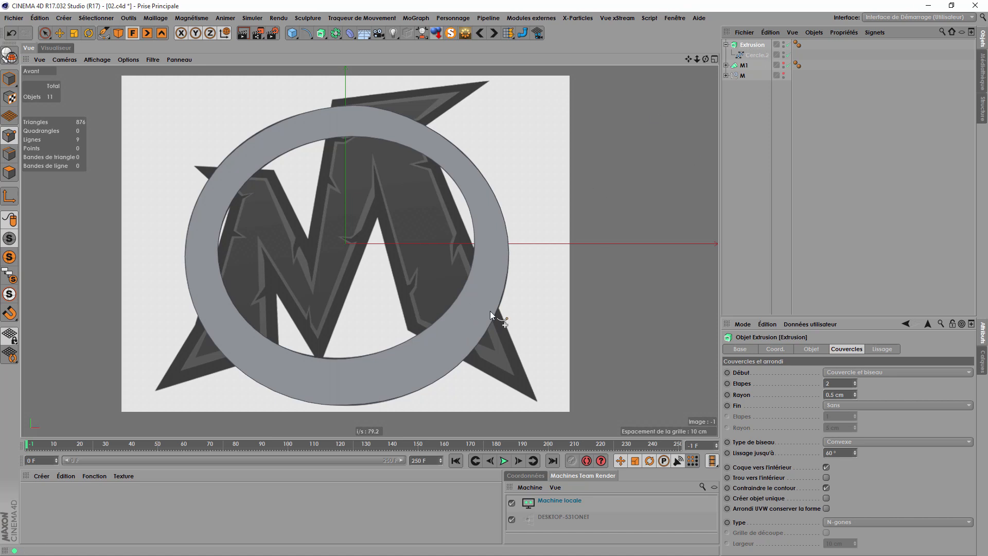
# Step: In the perspective view, lower the interpolation angle of the extruded ring's spline to 3°
pyautogui.press('F1')
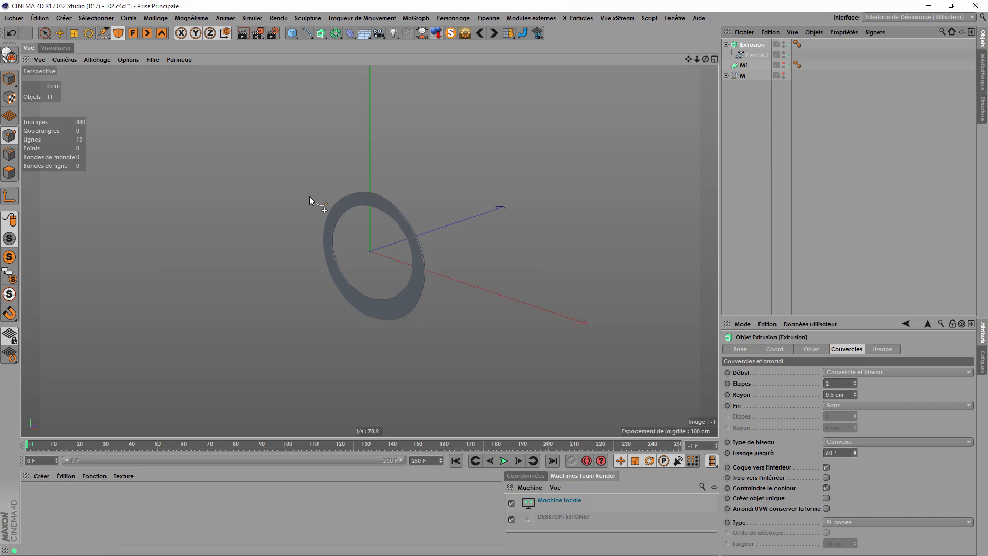
pyautogui.scroll(5, 419, 279)
pyautogui.scroll(-4, 416, 260)
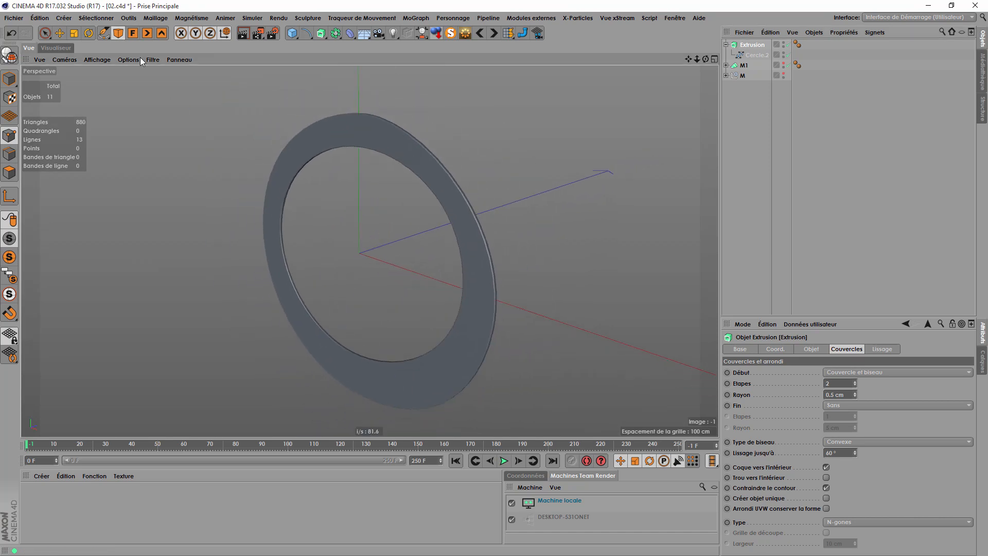
pyautogui.keyDown('alt'); pyautogui.moveTo(462, 213); pyautogui.dragTo(508, 264); pyautogui.keyUp('alt')
pyautogui.scroll(8, 468, 203)
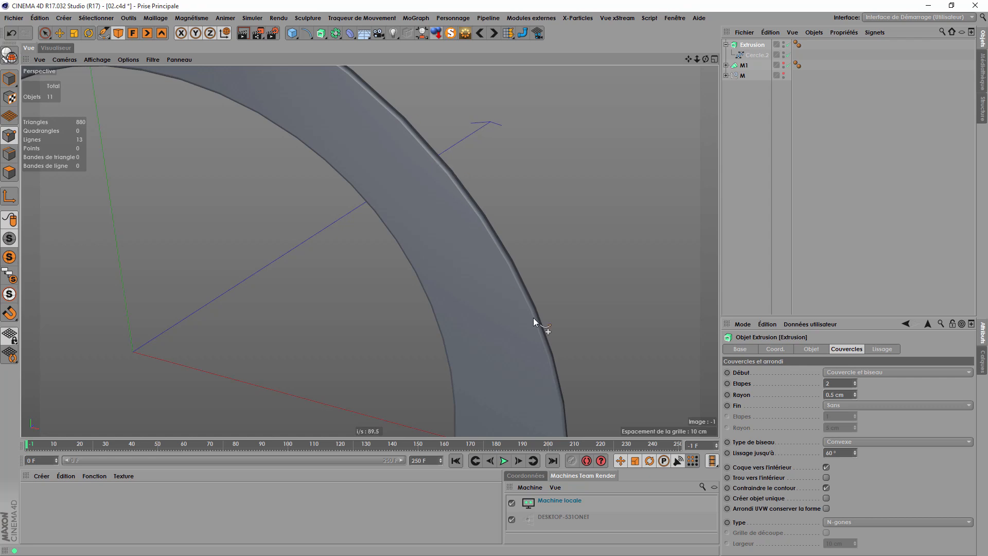
pyautogui.click(752, 56)
pyautogui.moveTo(819, 415)
pyautogui.mouseDown()
pyautogui.moveTo(819, 404)
pyautogui.moveTo(819, 432)
pyautogui.moveTo(821, 417)
pyautogui.mouseUp()
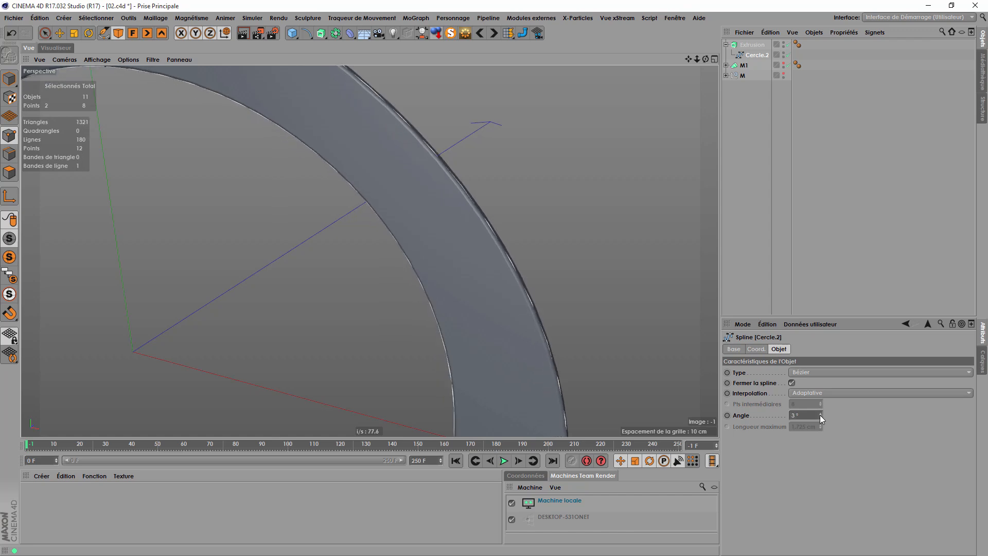
pyautogui.scroll(-3, 611, 244)
pyautogui.click(762, 247)
pyautogui.moveTo(536, 199); pyautogui.dragTo(569, 328)
pyautogui.scroll(-4, 541, 213)
pyautogui.hotkey('ctrl', 'z')
pyautogui.hotkey('ctrl', 'z')
pyautogui.hotkey('ctrl', 'z')
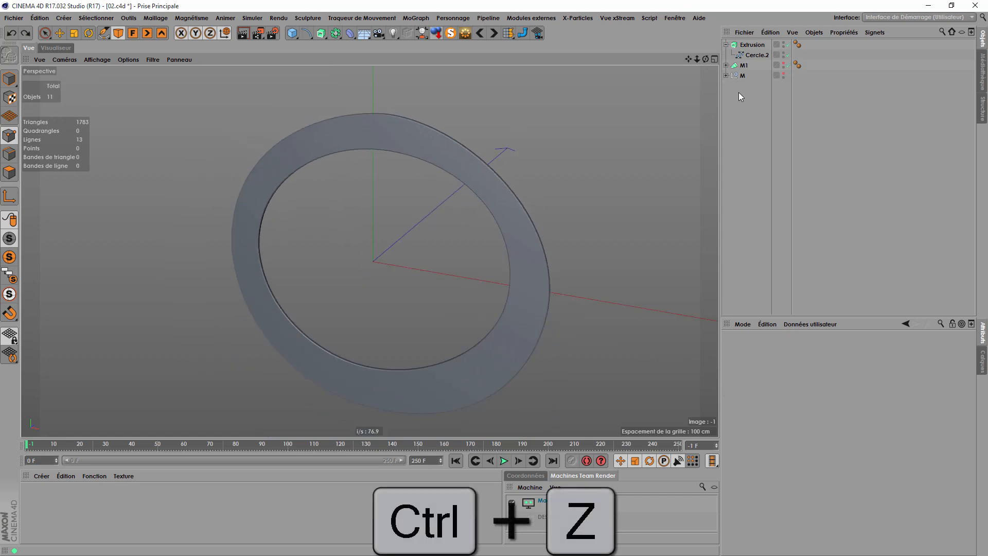
# Step: Set the ring extrusion's start bevel to a 0.3 cm radius with 3 steps
pyautogui.scroll(5, 575, 164)
pyautogui.keyDown('alt'); pyautogui.moveTo(420, 289); pyautogui.dragTo(372, 312); pyautogui.keyUp('alt')
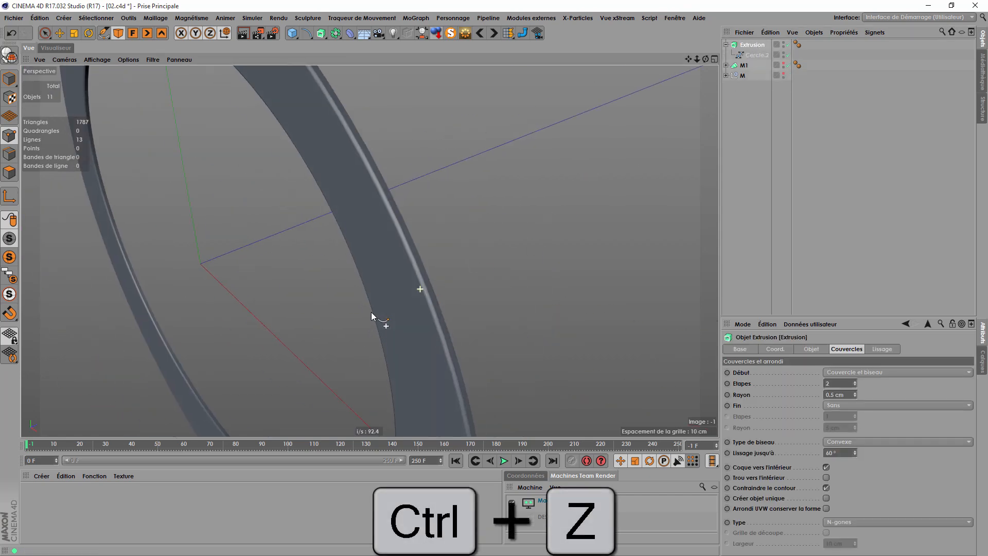
pyautogui.click(836, 395)
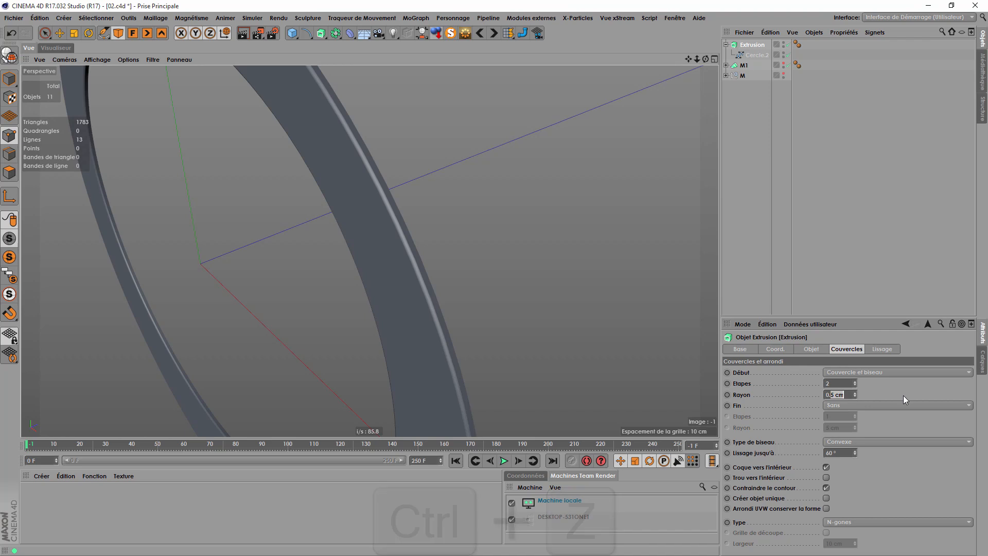
pyautogui.press('Up')
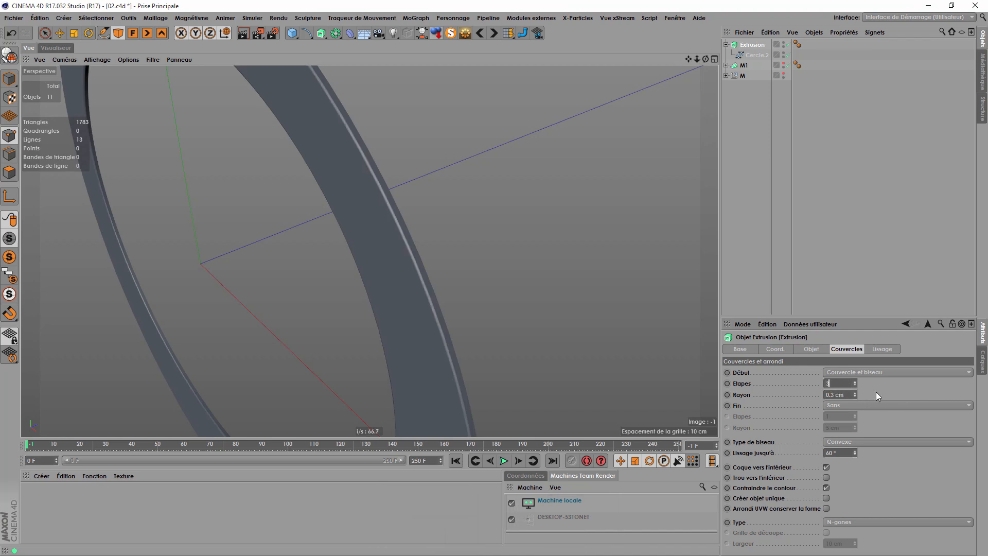
# Step: Set the ring extrusion's end to cap and bevel (Couvercle et biseau) with 2 steps and a 0.3 cm radius
pyautogui.scroll(-4, 488, 293)
pyautogui.scroll(-3, 486, 191)
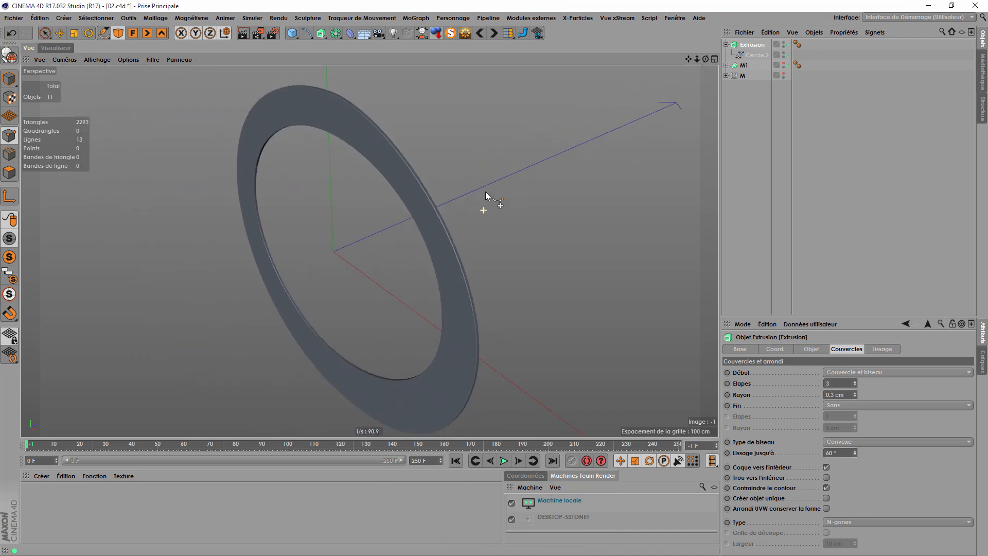
pyautogui.keyDown('alt'); pyautogui.moveTo(471, 305); pyautogui.dragTo(350, 311); pyautogui.keyUp('alt')
pyautogui.scroll(4, 482, 329)
pyautogui.keyDown('alt'); pyautogui.moveTo(480, 353); pyautogui.dragTo(334, 288); pyautogui.keyUp('alt')
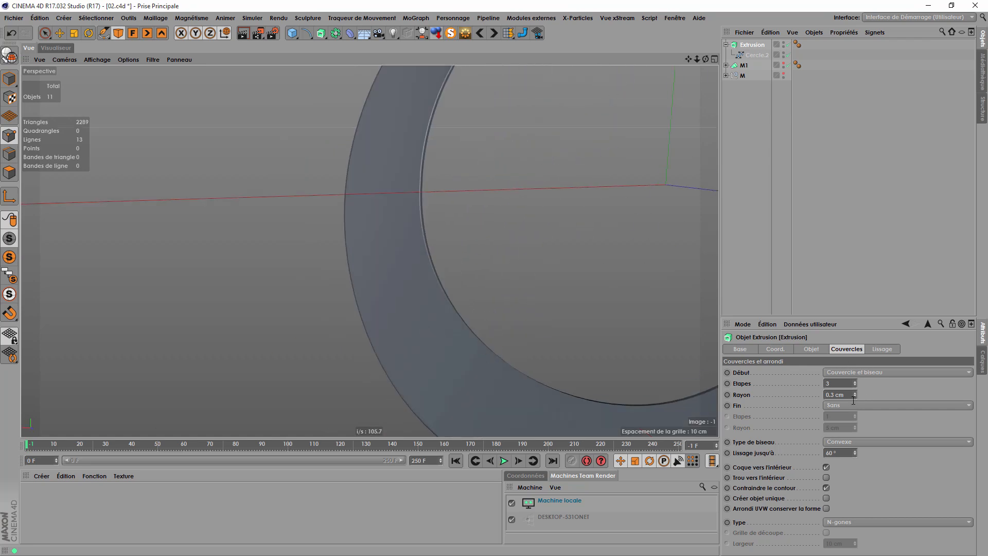
pyautogui.click(854, 405)
pyautogui.click(860, 446)
pyautogui.write('0')
pyautogui.press('Return')
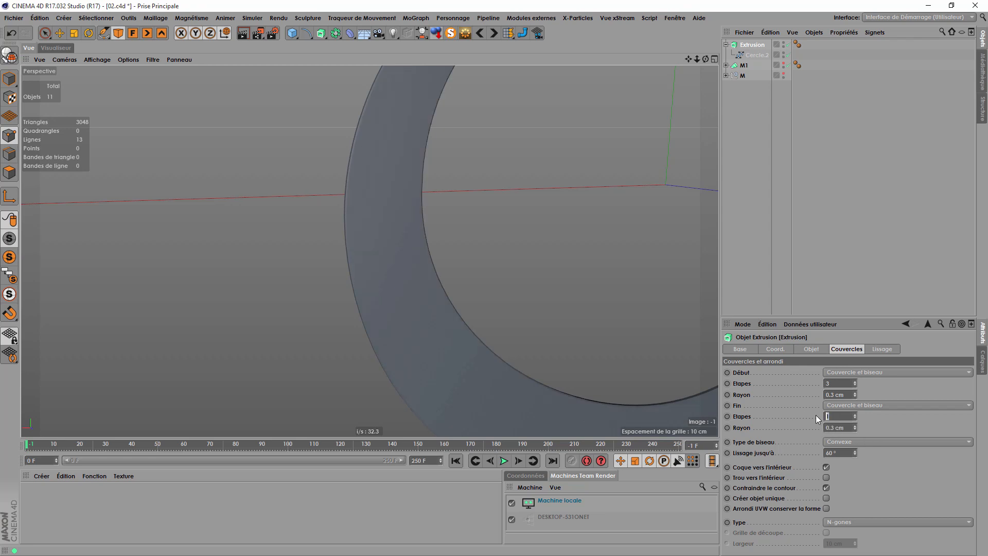
# Step: Make the M1 ring detail and the M group visible again
pyautogui.keyDown('alt'); pyautogui.moveTo(379, 265); pyautogui.dragTo(568, 297); pyautogui.keyUp('alt')
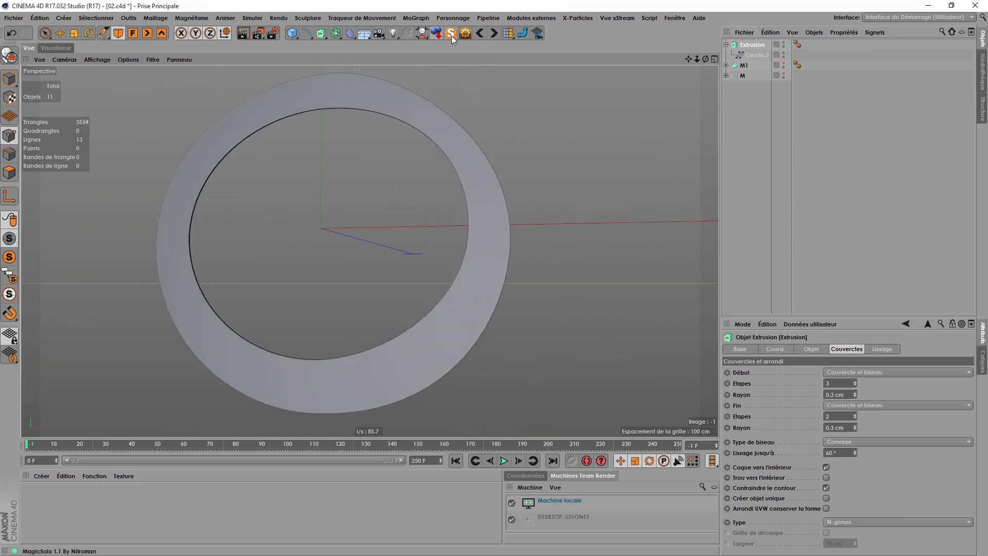
pyautogui.click(783, 63)
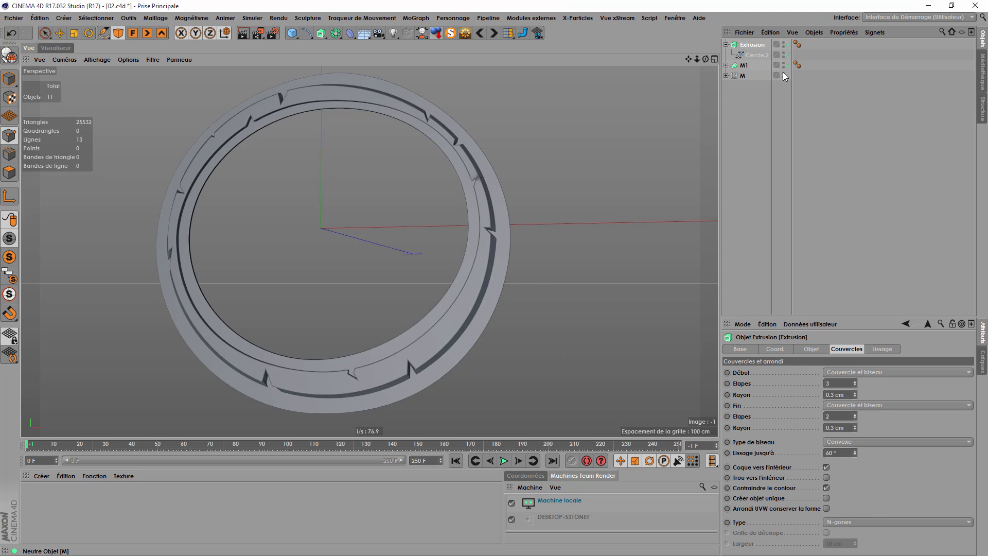
pyautogui.click(783, 73)
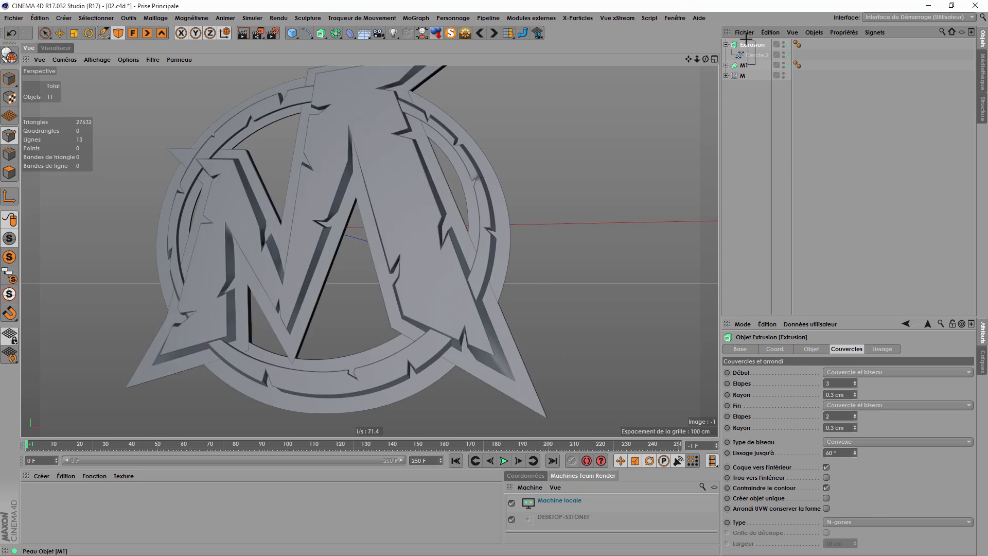
# Step: Group the Extrusion and M1 objects under a null and rename the group C
pyautogui.moveTo(746, 38); pyautogui.dragTo(746, 37)
pyautogui.hotkey('alt', 'g')
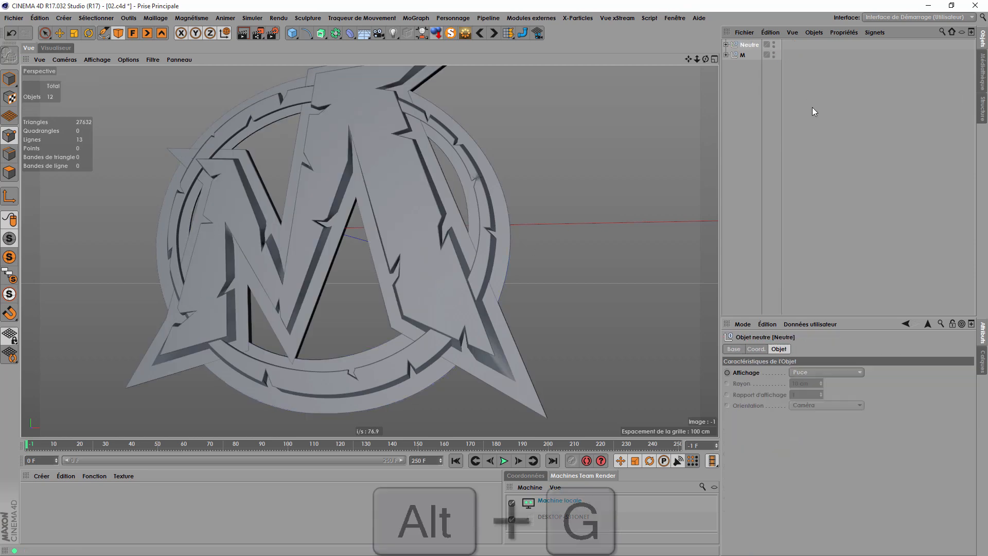
pyautogui.doubleClick(752, 46)
pyautogui.write('V')
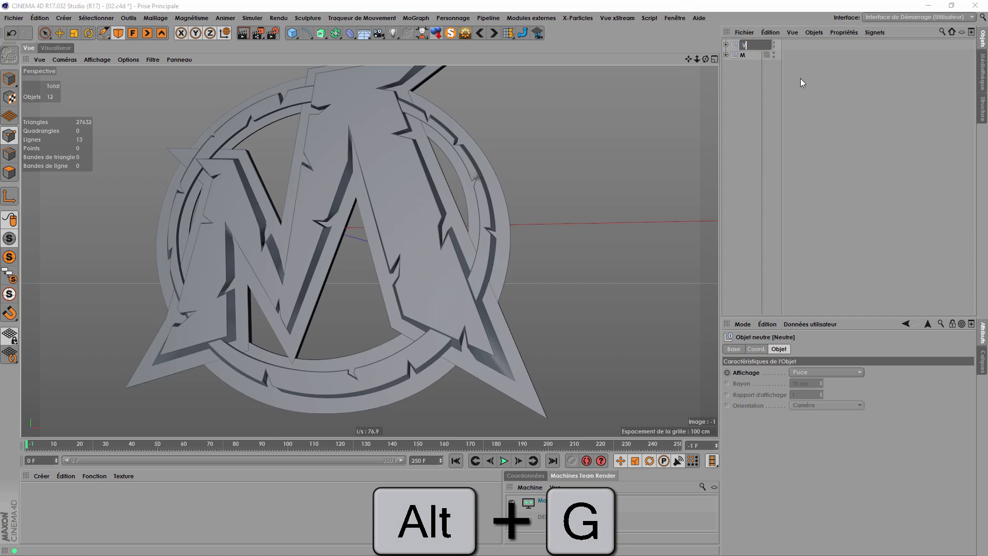
pyautogui.press('Return')
# Step: Move the C group back in depth so the ring sits behind the M, and return to the front view
pyautogui.scroll(-3, 533, 200)
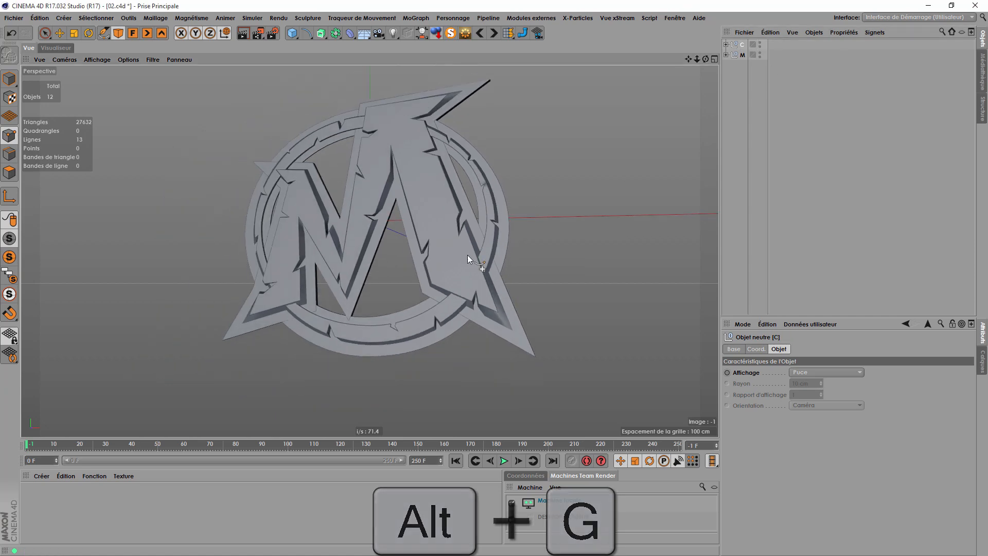
pyautogui.keyDown('alt'); pyautogui.moveTo(467, 254); pyautogui.dragTo(421, 256); pyautogui.keyUp('alt')
pyautogui.click(59, 33)
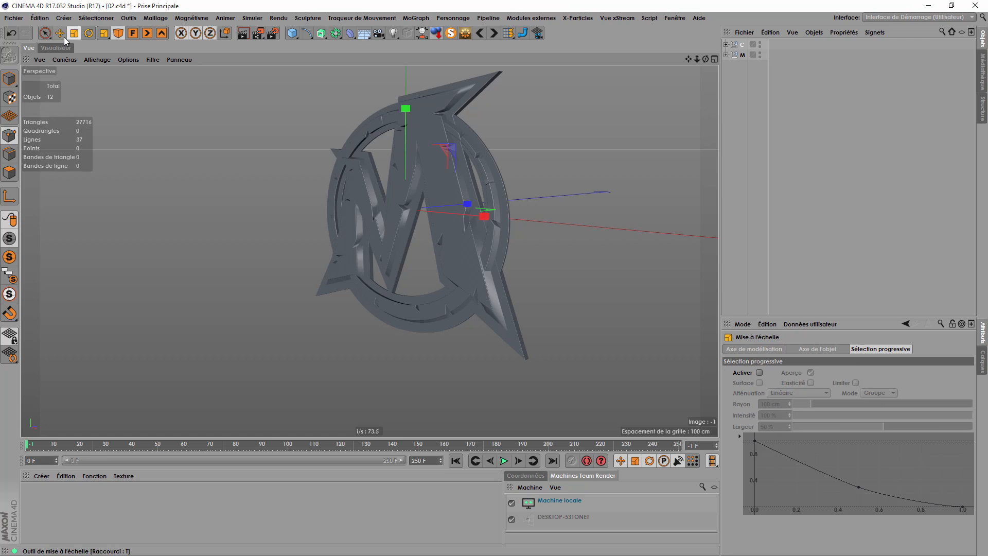
pyautogui.click(742, 45)
pyautogui.scroll(3, 623, 167)
pyautogui.keyDown('alt'); pyautogui.moveTo(383, 212); pyautogui.dragTo(383, 273); pyautogui.keyUp('alt')
pyautogui.keyDown('alt'); pyautogui.moveTo(388, 203); pyautogui.dragTo(432, 166); pyautogui.keyUp('alt')
pyautogui.scroll(2, 447, 337)
pyautogui.keyDown('alt'); pyautogui.moveTo(445, 326); pyautogui.dragTo(418, 312); pyautogui.keyUp('alt')
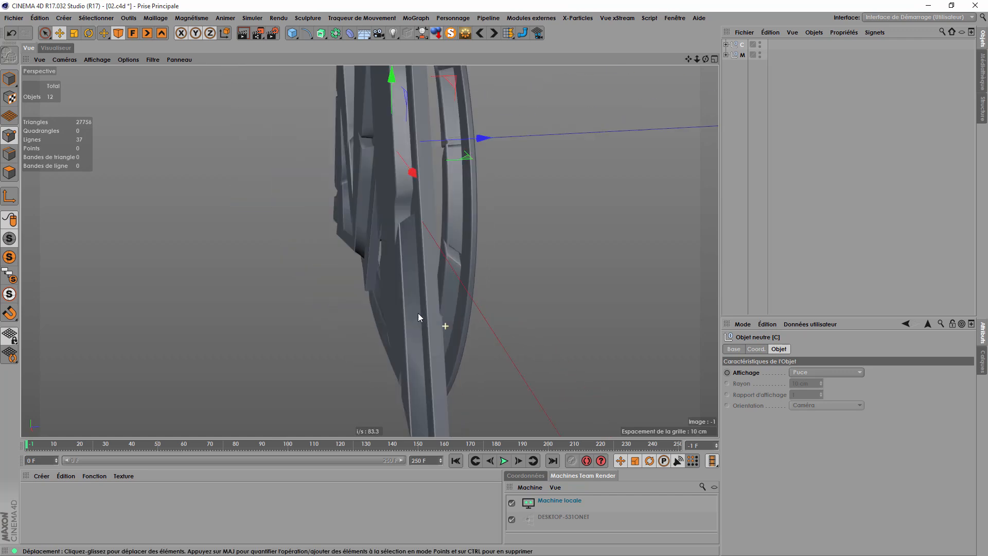
pyautogui.keyDown('alt'); pyautogui.moveTo(536, 266); pyautogui.dragTo(598, 192); pyautogui.keyUp('alt')
pyautogui.scroll(-3, 598, 192)
pyautogui.scroll(-3, 414, 225)
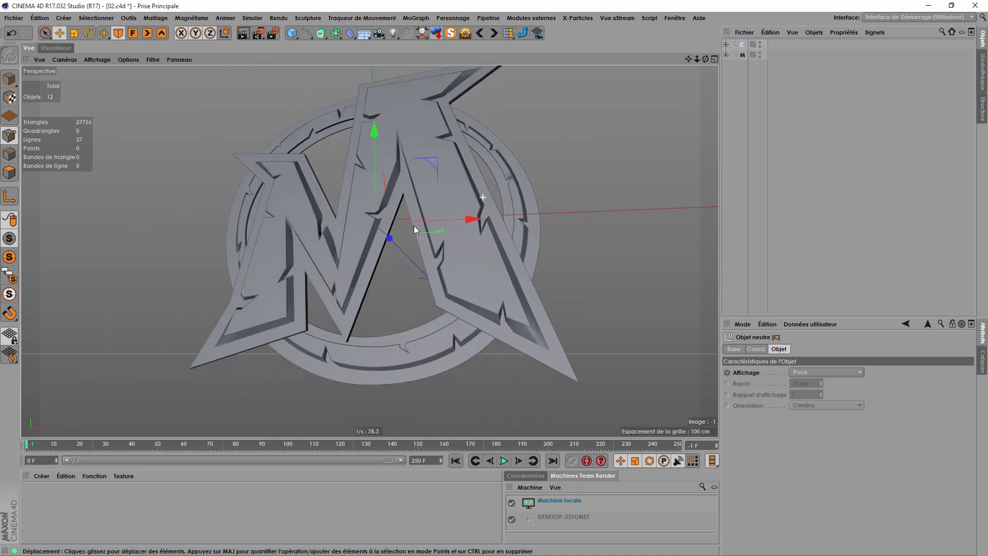
pyautogui.click(133, 33)
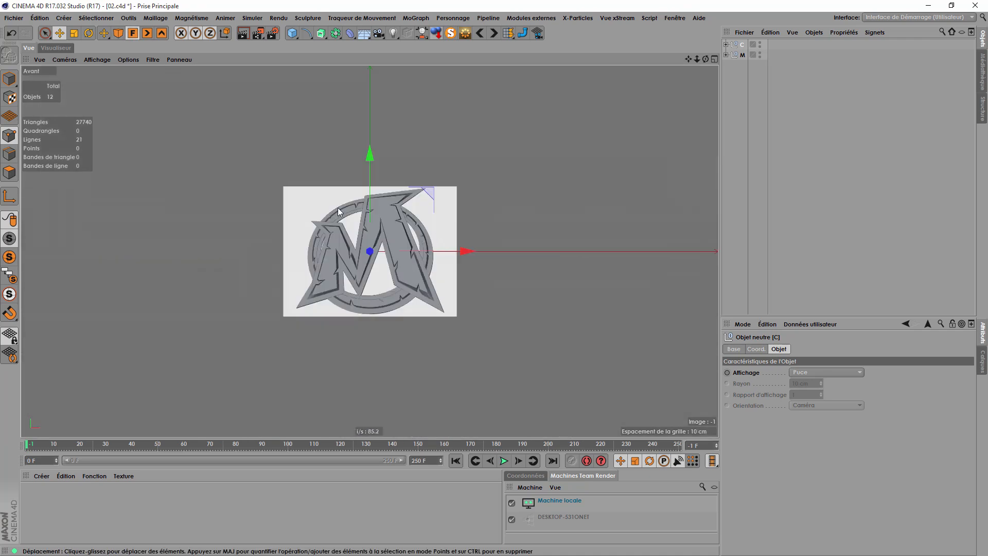
pyautogui.scroll(3, 396, 201)
# Step: Switch to Photoshop and hide the M+ layer of the MAkraken tuto.psd document
pyautogui.hotkey('alt', 'Tab')
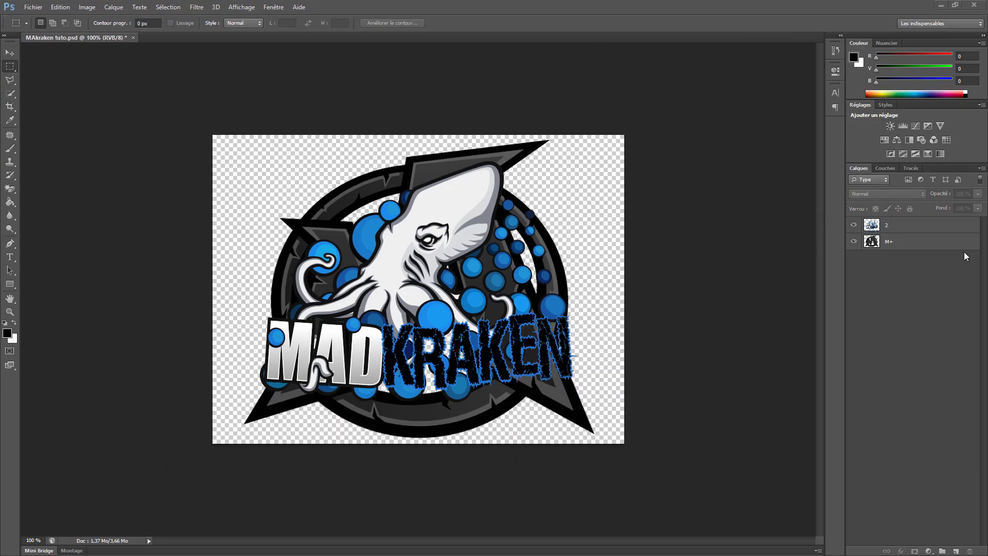
pyautogui.click(854, 242)
pyautogui.click(854, 242)
pyautogui.click(853, 242)
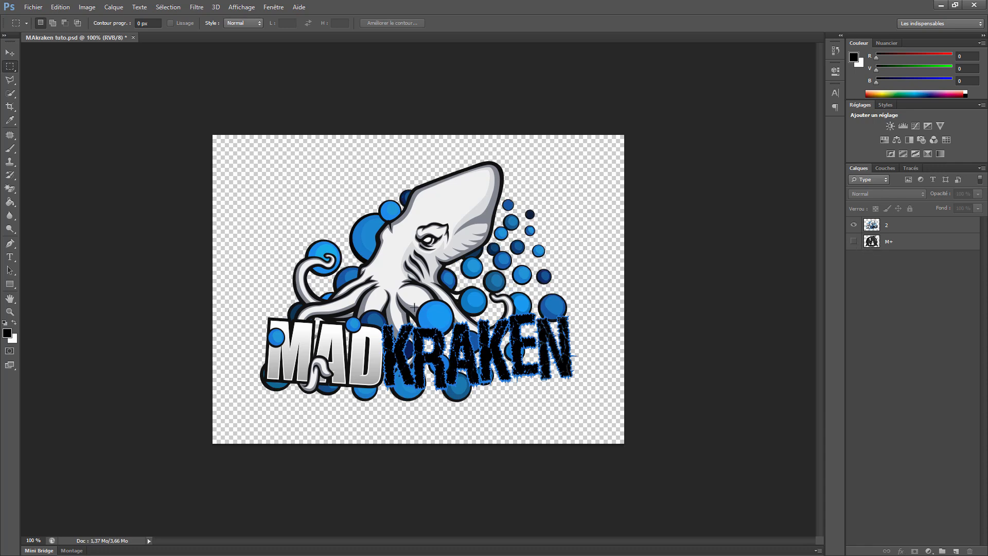
# Step: Save the kraken artwork as a PNG file named L'emblème in the Tuto folder
pyautogui.keyDown('alt'); pyautogui.scroll(4, 425, 330); pyautogui.keyUp('alt')
pyautogui.keyDown('alt'); pyautogui.scroll(-3, 426, 342); pyautogui.keyUp('alt')
pyautogui.keyDown('alt'); pyautogui.scroll(5, 426, 342); pyautogui.keyUp('alt')
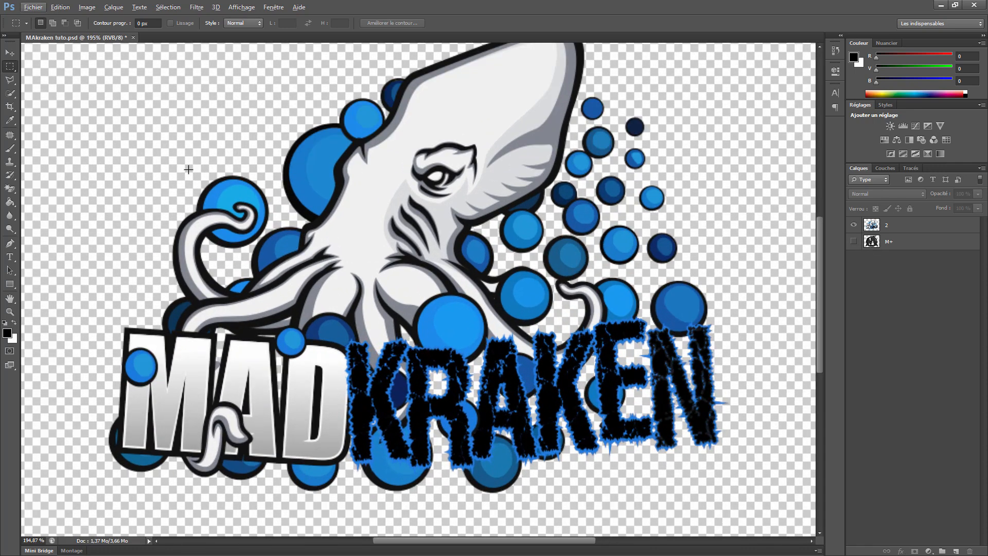
pyautogui.click(33, 7)
pyautogui.click(94, 130)
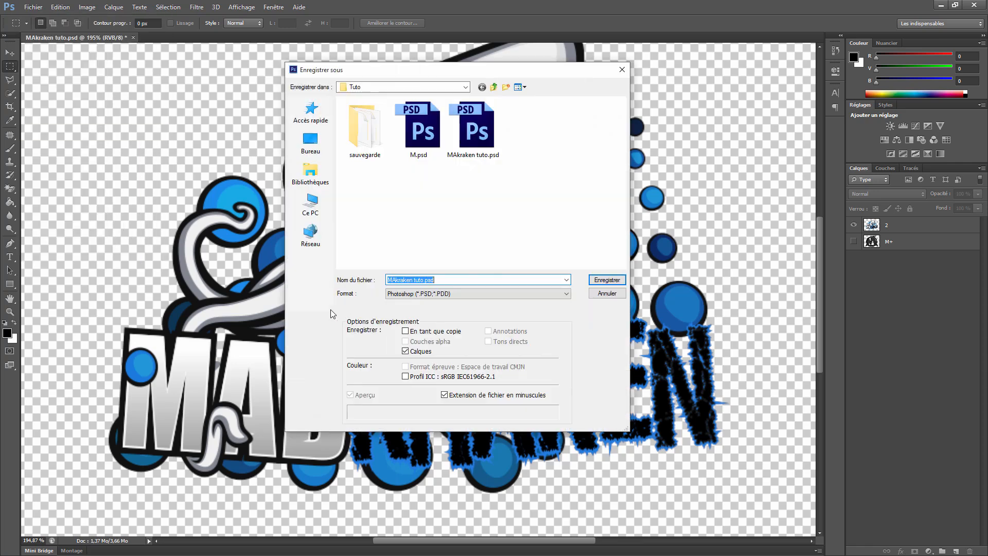
pyautogui.click(460, 294)
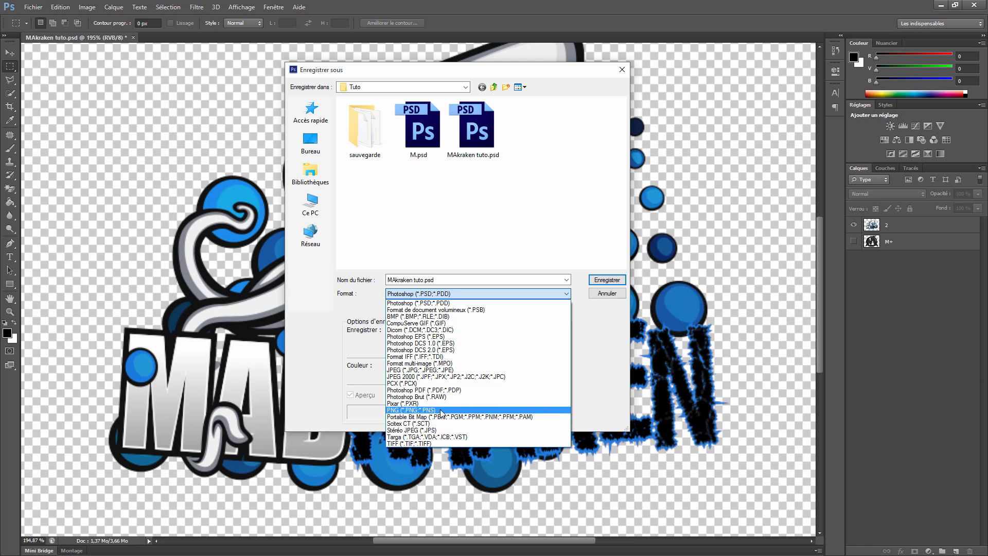
pyautogui.click(437, 409)
pyautogui.click(384, 279)
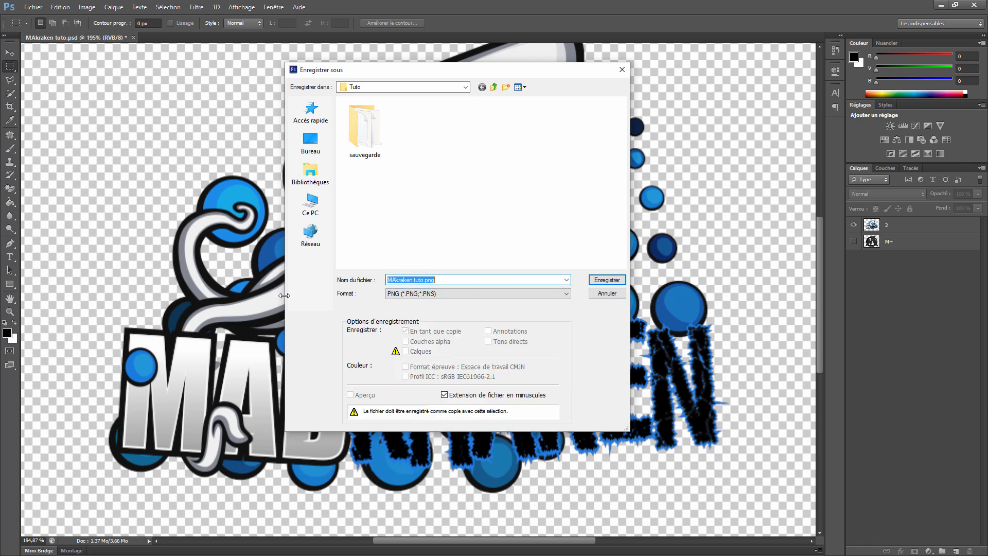
pyautogui.write("L'emblème")
pyautogui.press('Return')
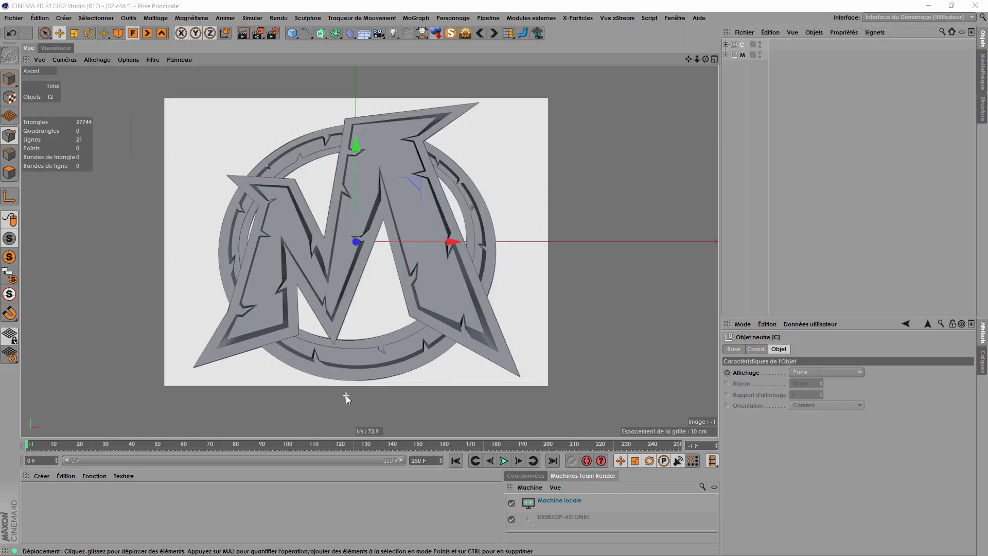
# Step: Switch to Cinema 4D and add a plane with its orientation set to -Z
pyautogui.scroll(-2, 330, 333)
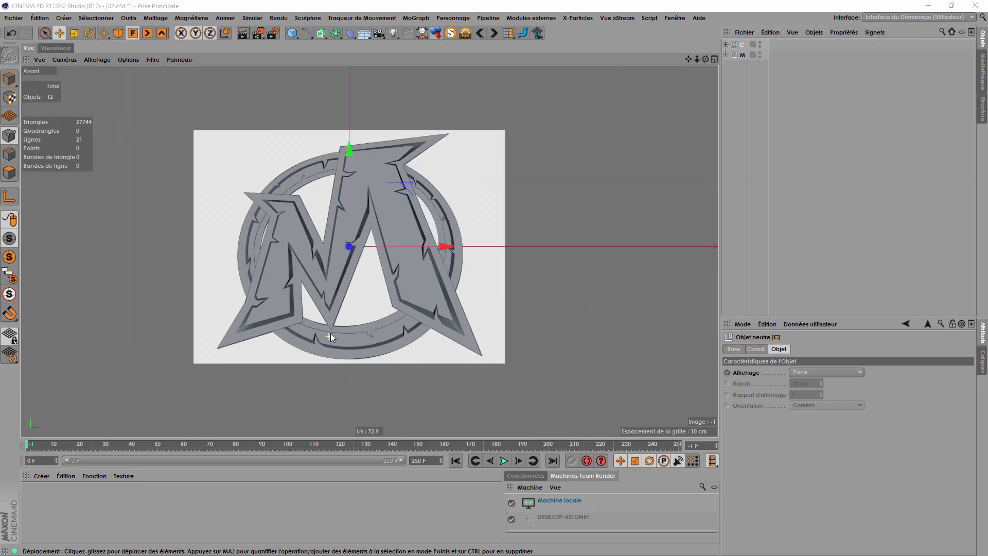
pyautogui.click(292, 33)
pyautogui.click(432, 71)
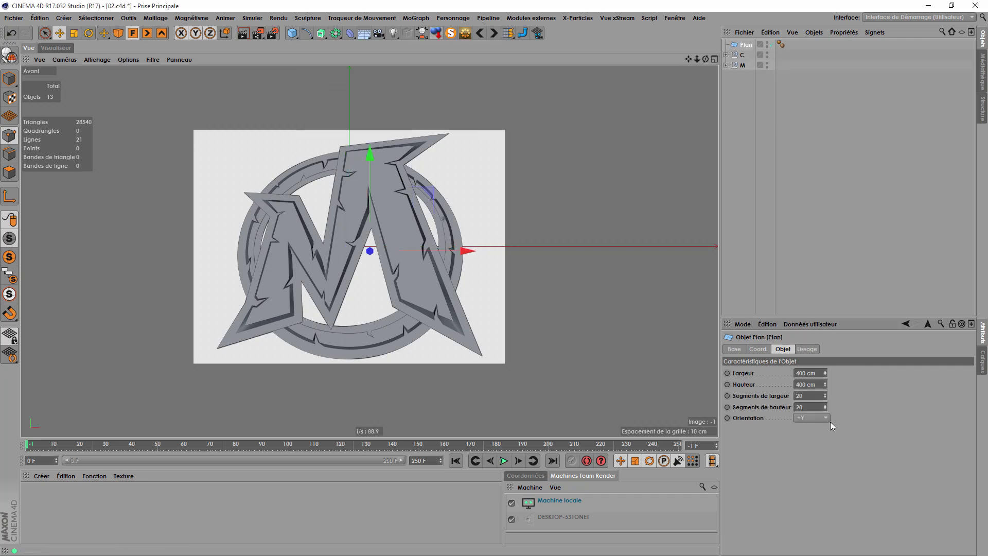
pyautogui.click(817, 485)
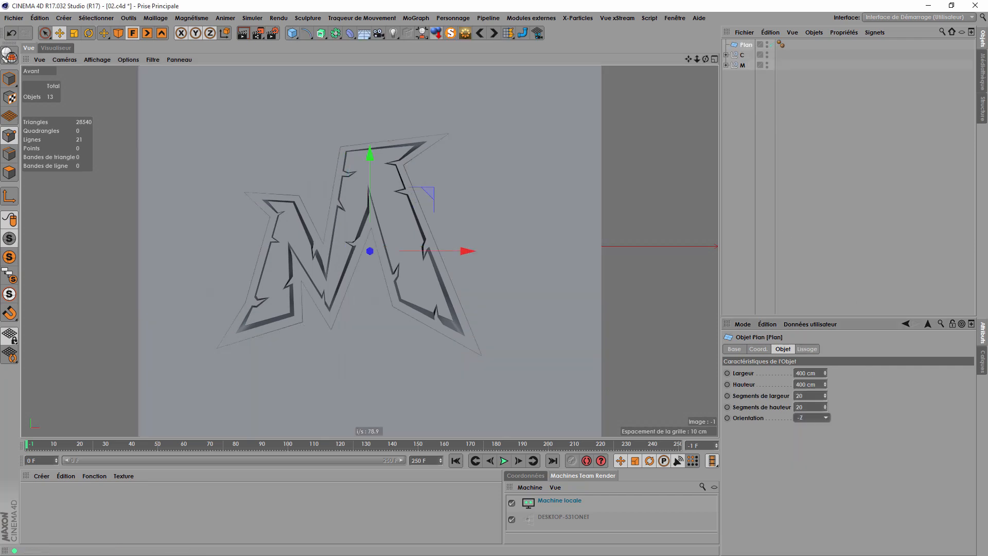
pyautogui.click(757, 350)
pyautogui.hotkey('ctrl', 'z')
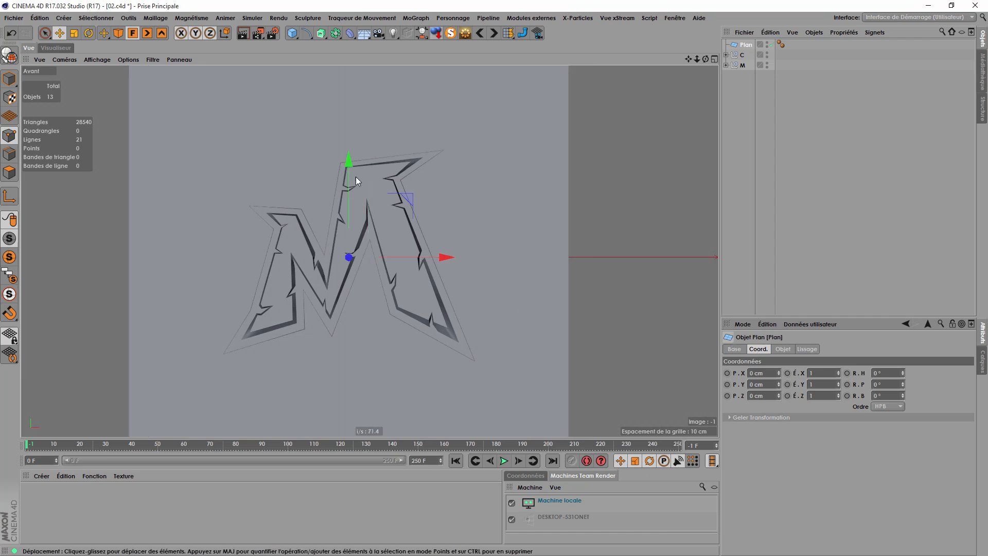
pyautogui.scroll(-4, 342, 203)
pyautogui.scroll(7, 340, 206)
pyautogui.scroll(-2, 294, 325)
pyautogui.keyDown('alt'); pyautogui.moveTo(294, 326); pyautogui.dragTo(294, 254, button='middle'); pyautogui.keyUp('alt')
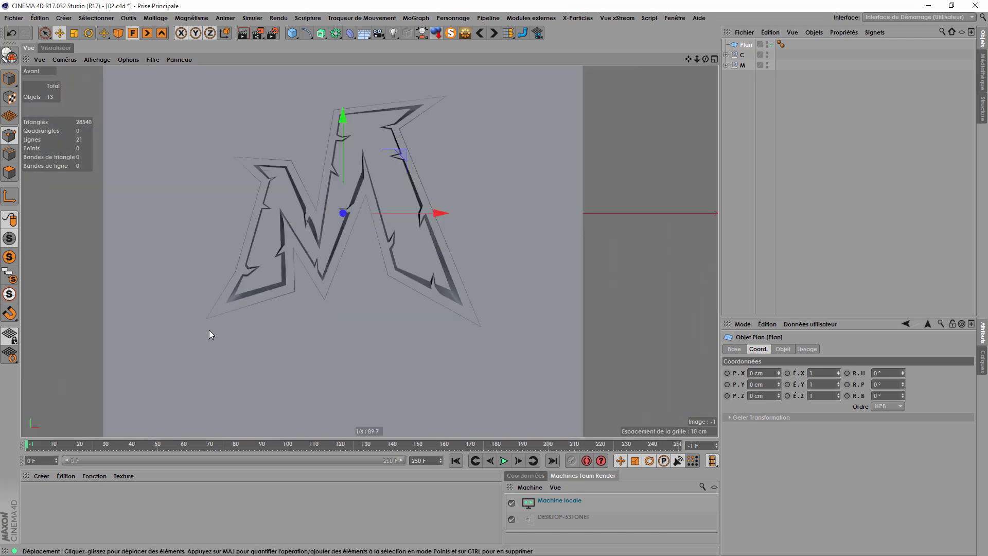
# Step: Create a new material and load L'emblème.png as its colour texture
pyautogui.doubleClick(76, 506)
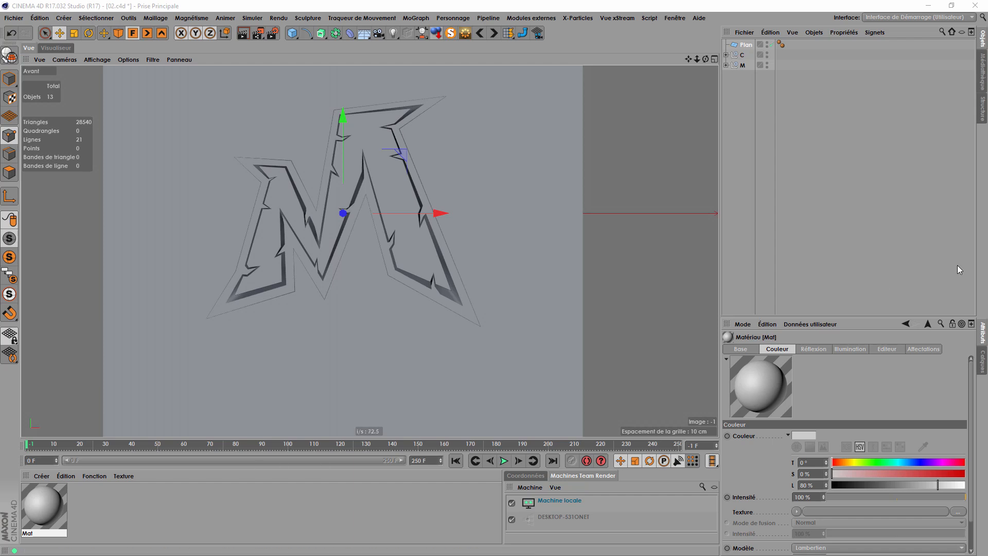
pyautogui.doubleClick(42, 508)
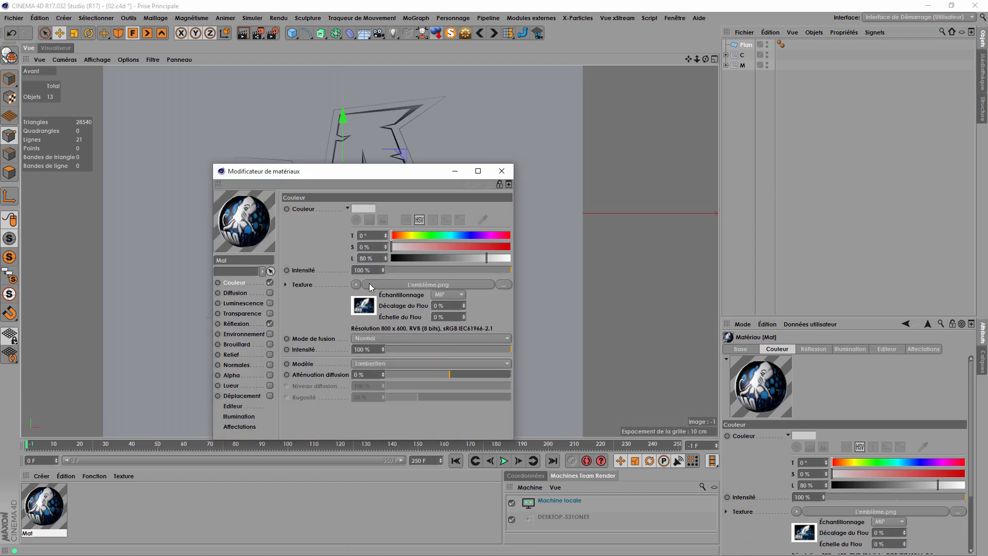
pyautogui.click(504, 285)
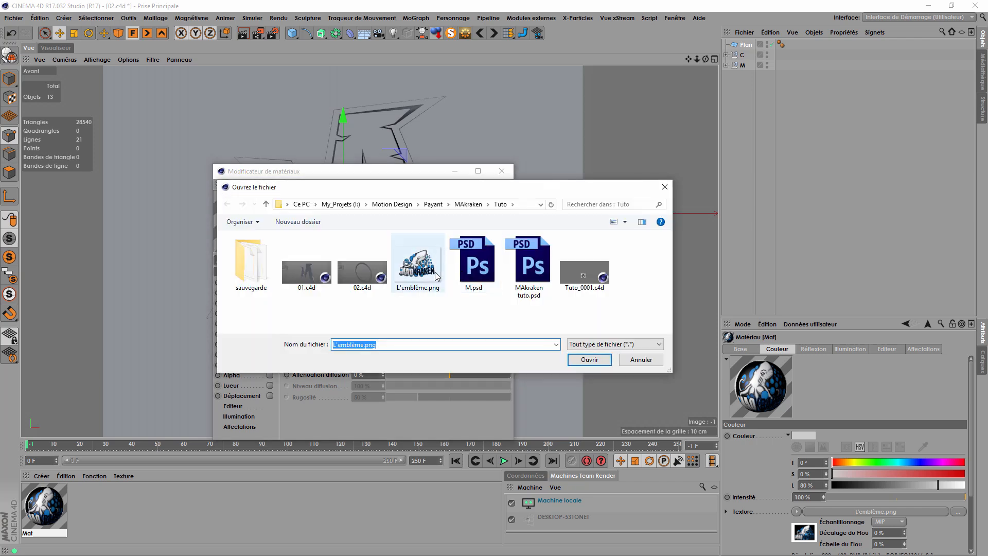
pyautogui.doubleClick(408, 258)
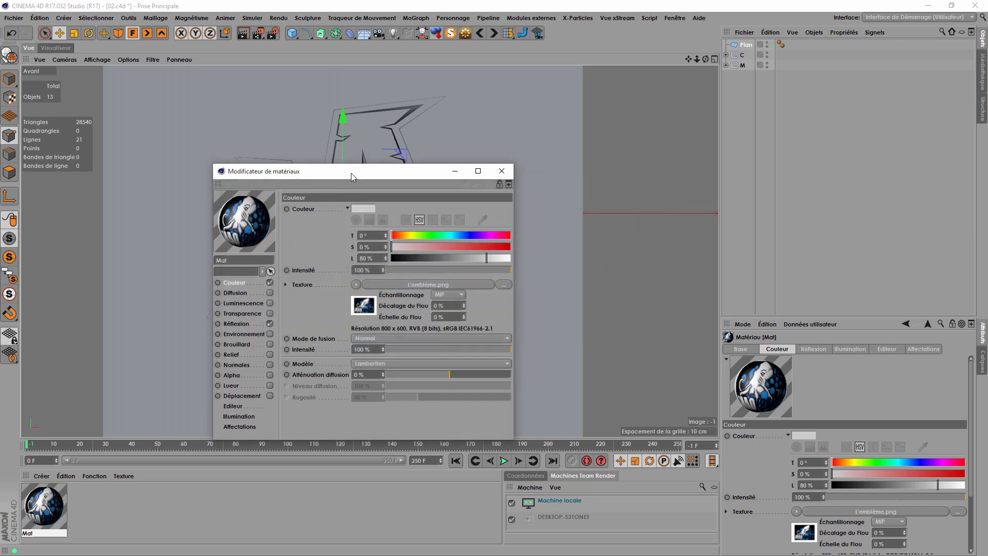
pyautogui.moveTo(350, 176); pyautogui.dragTo(628, 159)
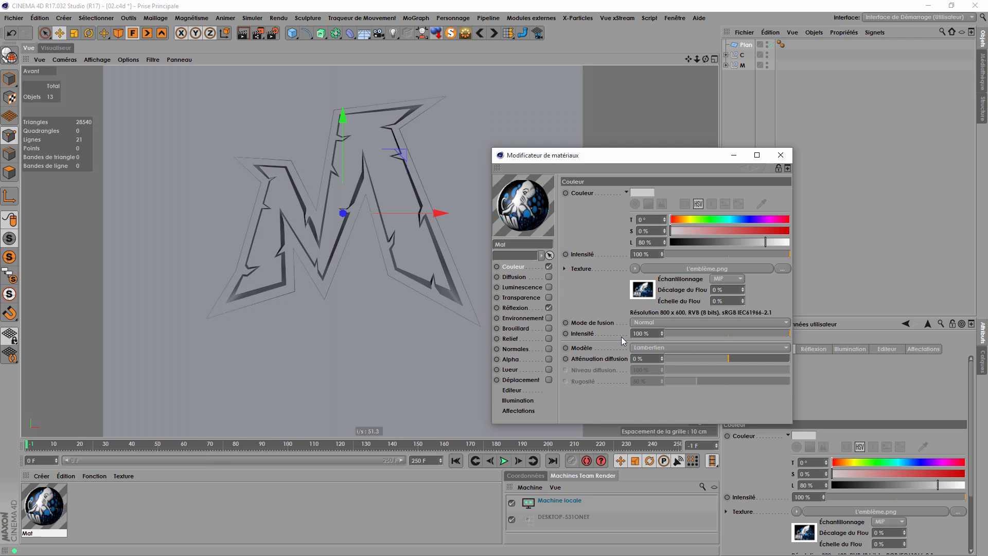
pyautogui.moveTo(706, 154); pyautogui.dragTo(278, 402)
# Step: Set the plane's width to 800 cm and its height to 600 cm
pyautogui.click(746, 46)
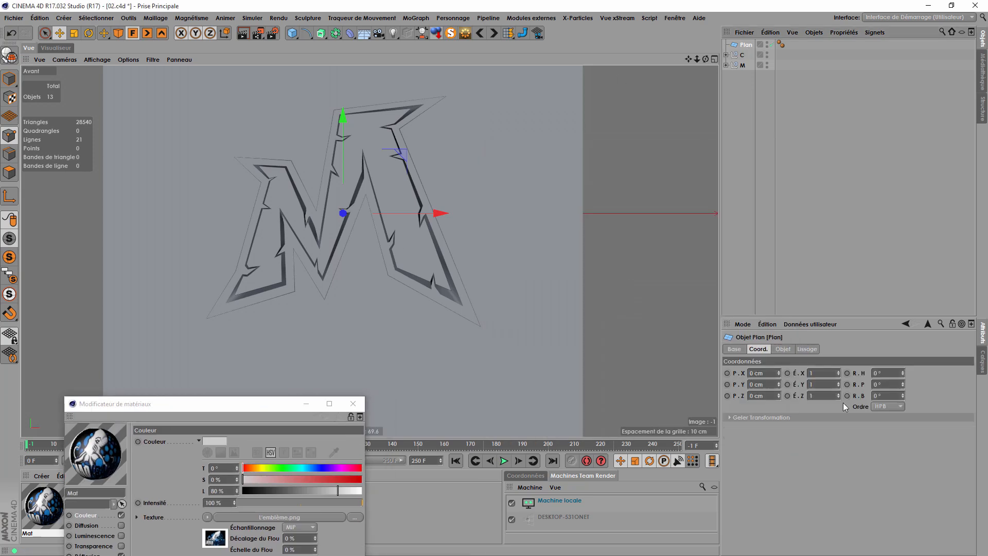
pyautogui.click(790, 350)
pyautogui.write('800')
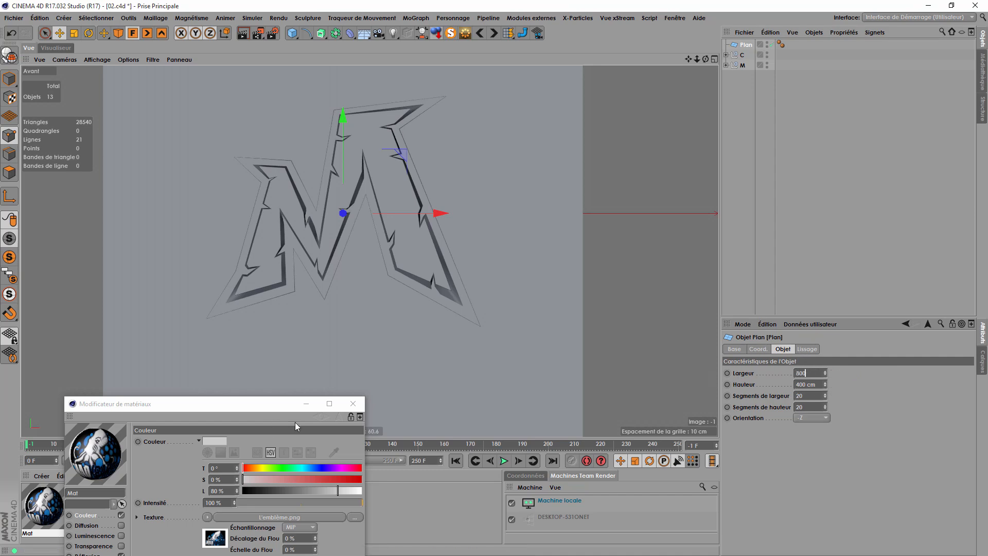
pyautogui.click(802, 385)
pyautogui.write('60')
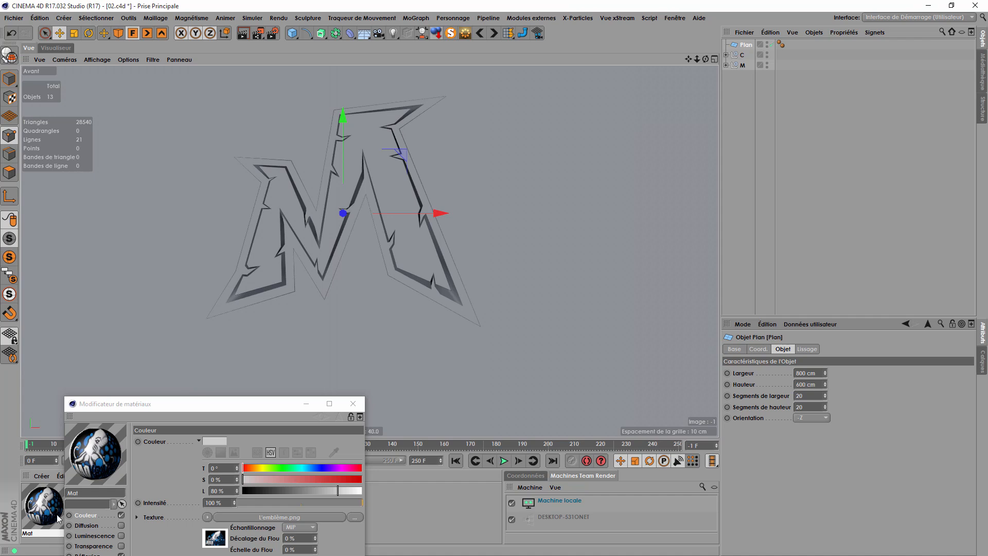
# Step: Apply the Mat material to the plane and enable its alpha channel with L'emblème.png as the texture
pyautogui.moveTo(639, 151); pyautogui.dragTo(742, 47)
pyautogui.moveTo(285, 404); pyautogui.dragTo(788, 186)
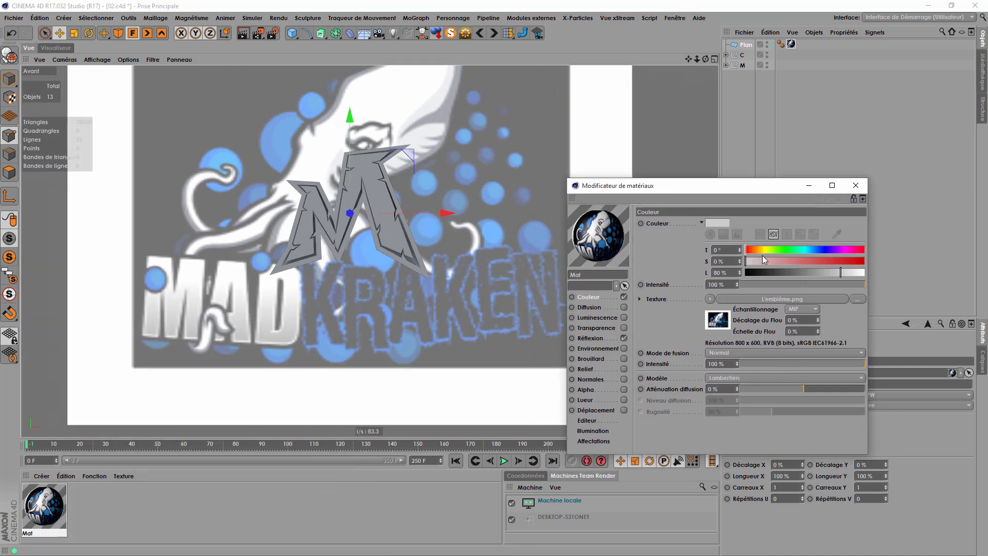
pyautogui.click(588, 391)
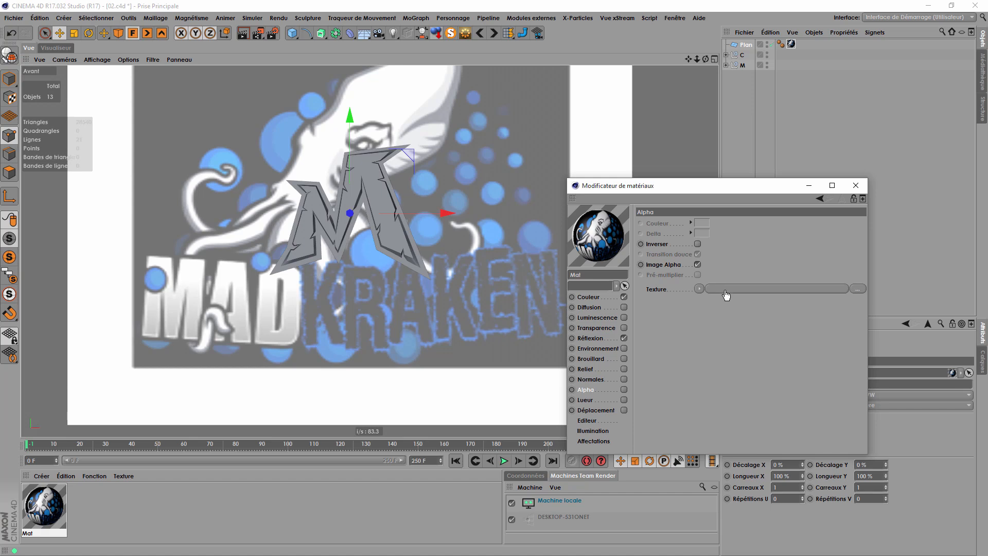
pyautogui.moveTo(725, 294); pyautogui.dragTo(720, 293)
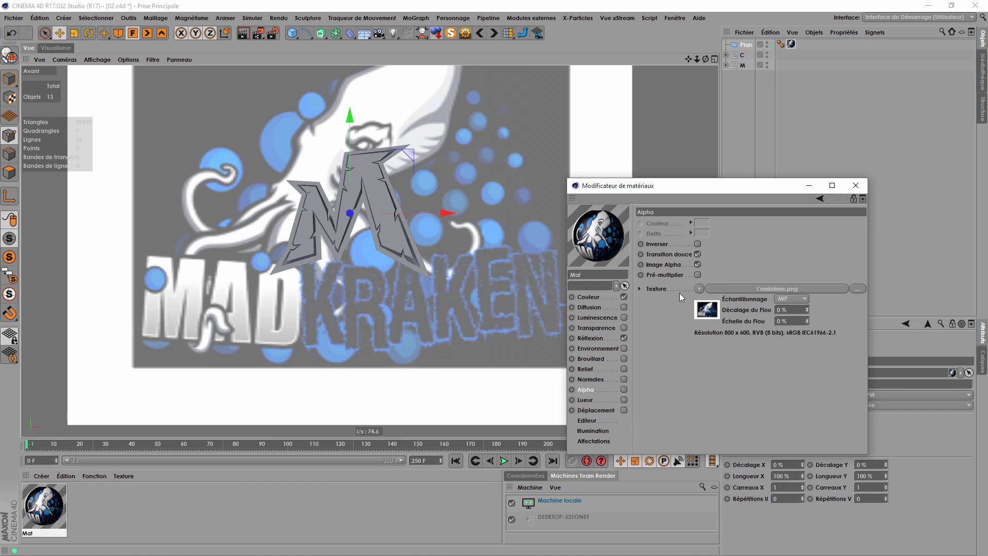
pyautogui.click(623, 389)
pyautogui.click(588, 297)
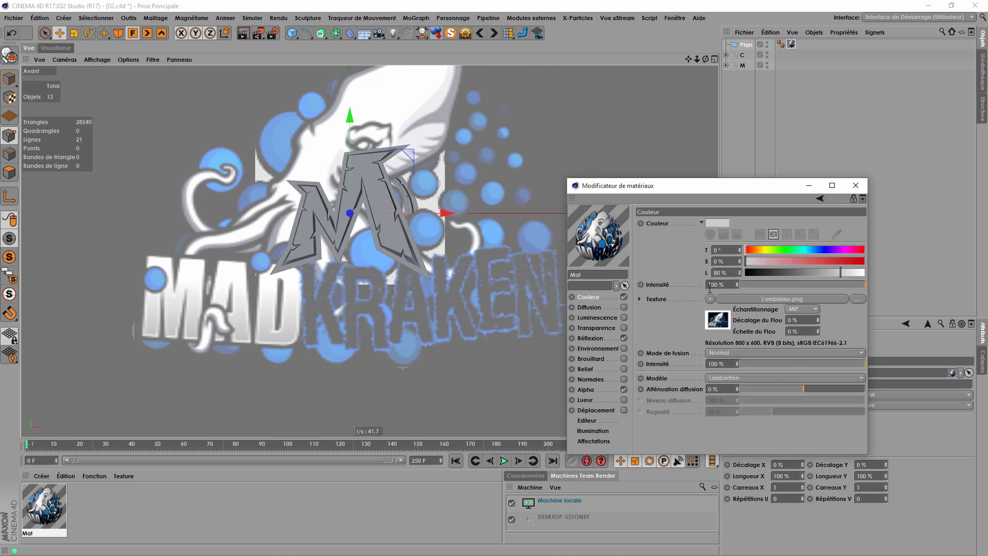
pyautogui.click(587, 390)
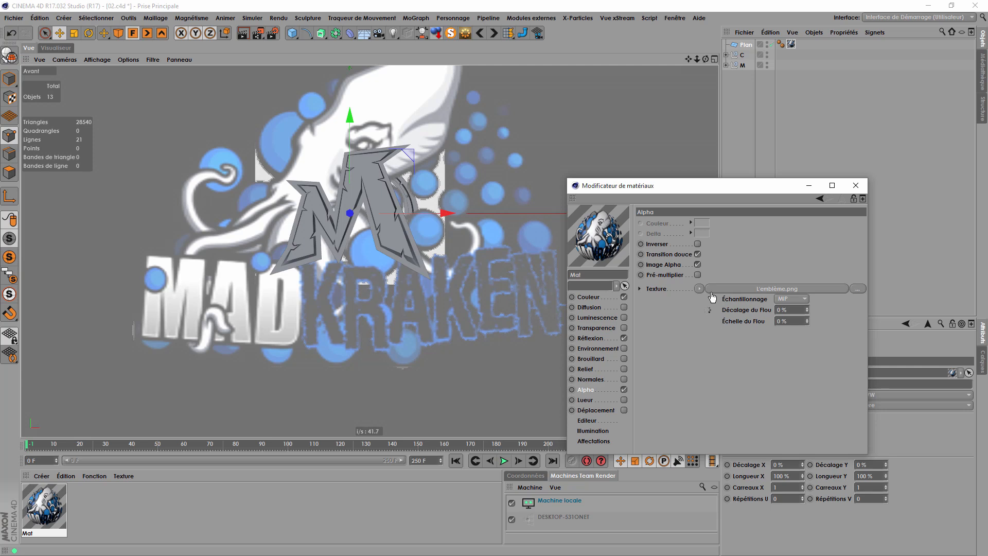
pyautogui.moveTo(746, 192); pyautogui.dragTo(705, 178)
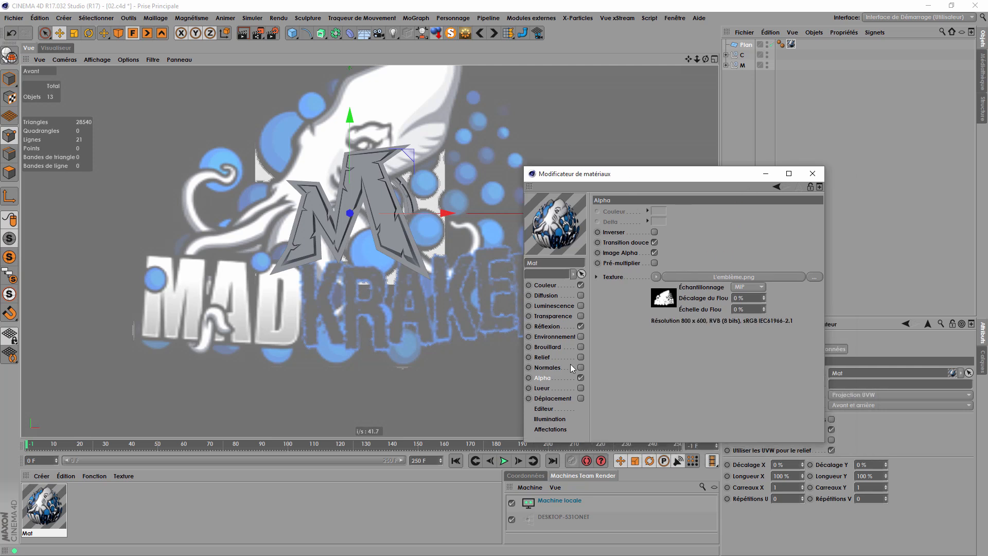
# Step: Compare the plane in perspective with the material's alpha channel off and on, and return to the front view
pyautogui.keyDown('alt'); pyautogui.moveTo(355, 304); pyautogui.dragTo(448, 323, button='right'); pyautogui.keyUp('alt')
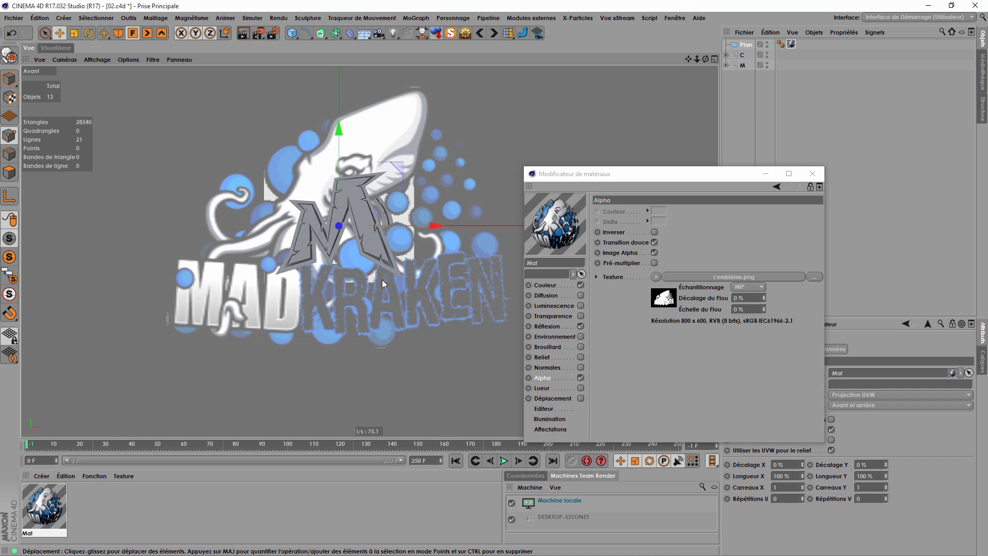
pyautogui.click(117, 36)
pyautogui.keyDown('alt'); pyautogui.moveTo(256, 185); pyautogui.dragTo(415, 279); pyautogui.keyUp('alt')
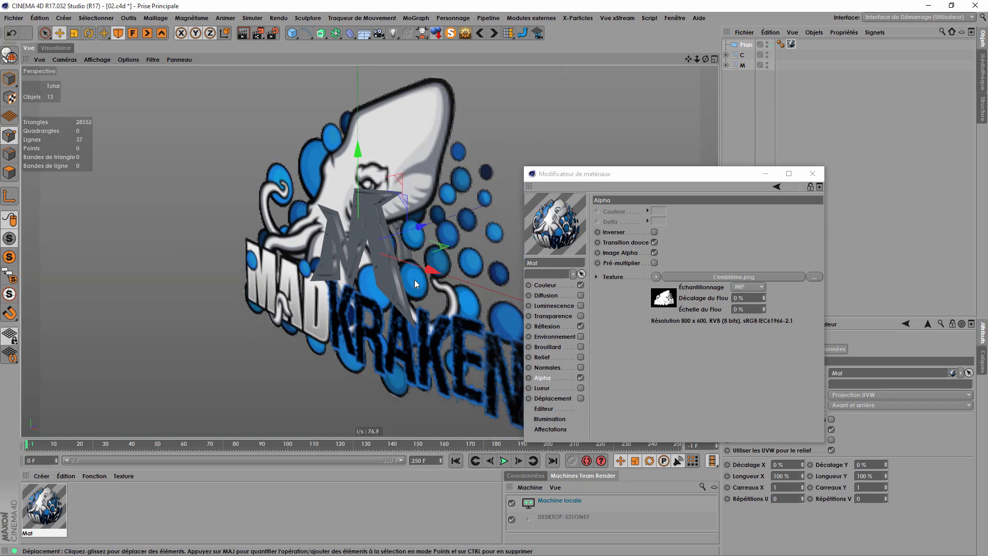
pyautogui.click(580, 378)
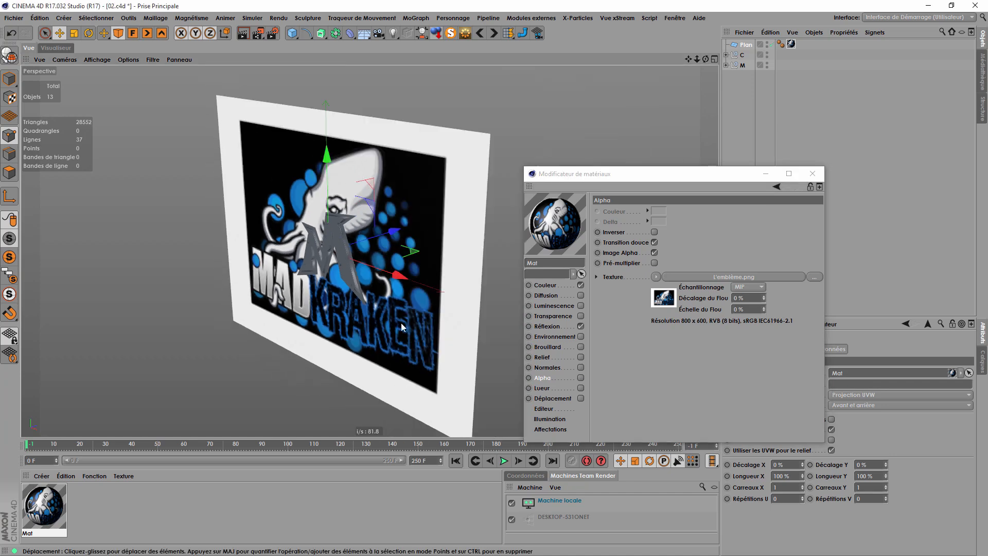
pyautogui.scroll(2, 391, 324)
pyautogui.scroll(2, 380, 340)
pyautogui.scroll(1, 381, 340)
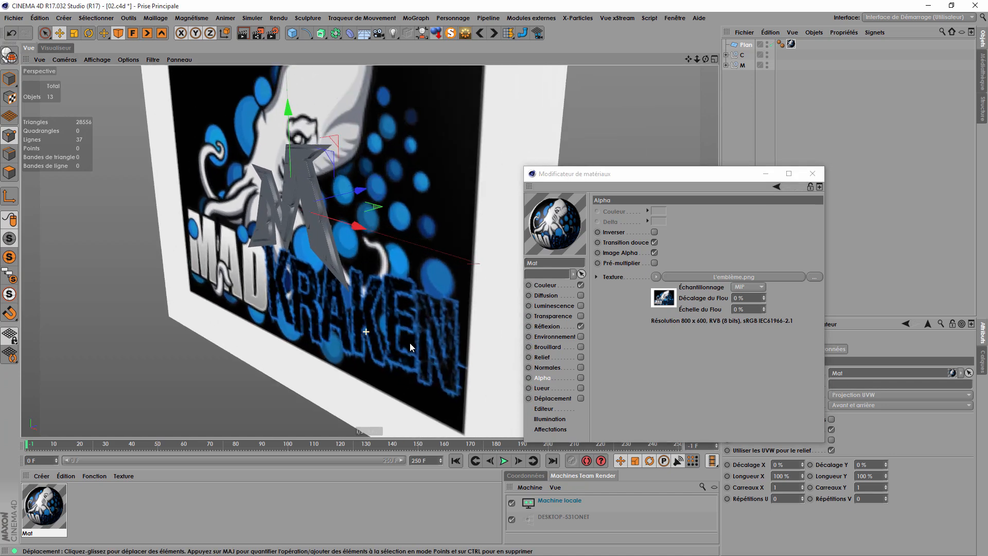
pyautogui.click(581, 378)
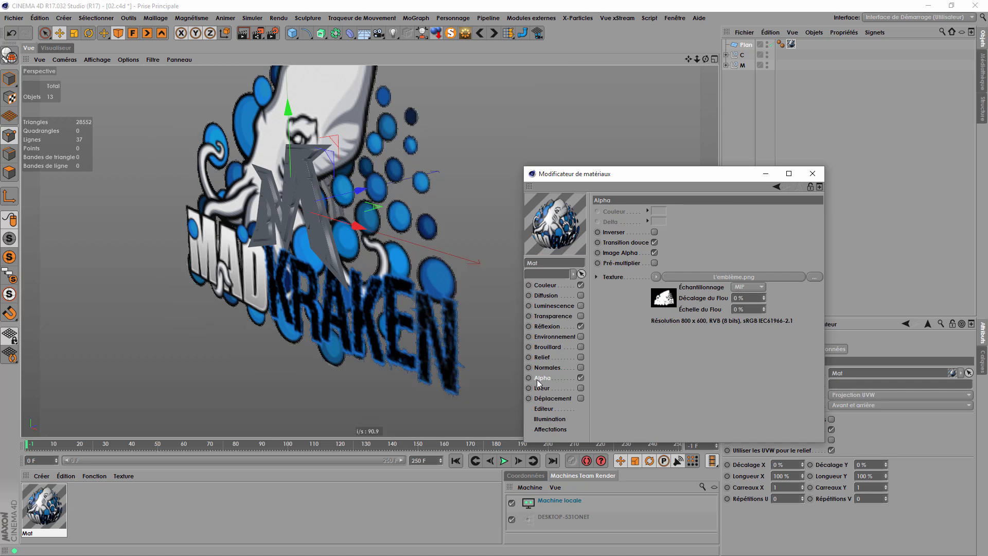
pyautogui.scroll(2, 366, 305)
pyautogui.scroll(-2, 355, 307)
pyautogui.keyDown('alt'); pyautogui.moveTo(246, 256); pyautogui.dragTo(242, 194); pyautogui.keyUp('alt')
pyautogui.press('F4')
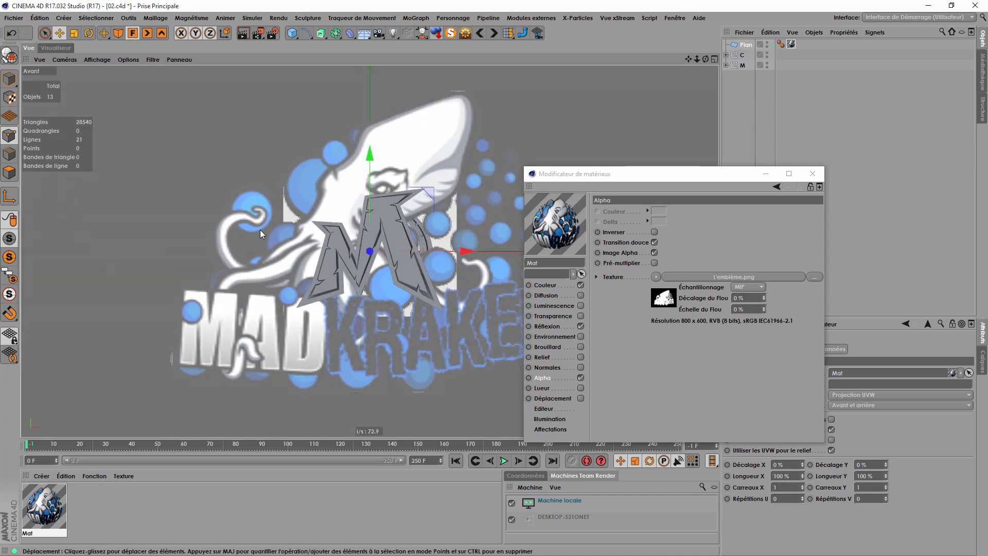
# Step: Scale the plane down in the front view so the kraken artwork fits the size of the M logo
pyautogui.scroll(-2, 235, 249)
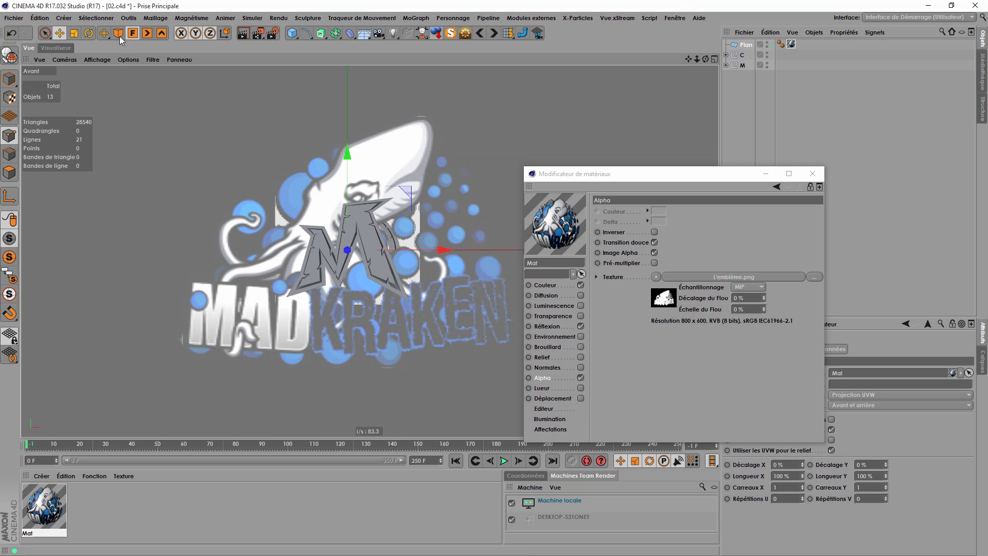
pyautogui.click(74, 34)
pyautogui.click(9, 78)
pyautogui.moveTo(519, 91); pyautogui.dragTo(465, 240)
pyautogui.moveTo(742, 178); pyautogui.dragTo(402, 449)
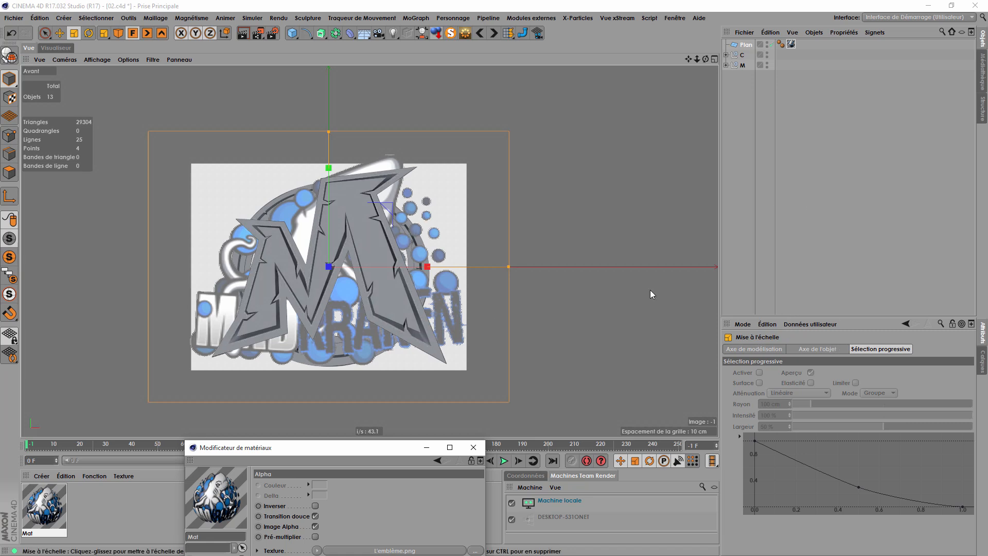
# Step: Replace the front view's background image with L'emblème.png, copying the file name from the Mat material's alpha texture
pyautogui.hotkey('shift', 'v')
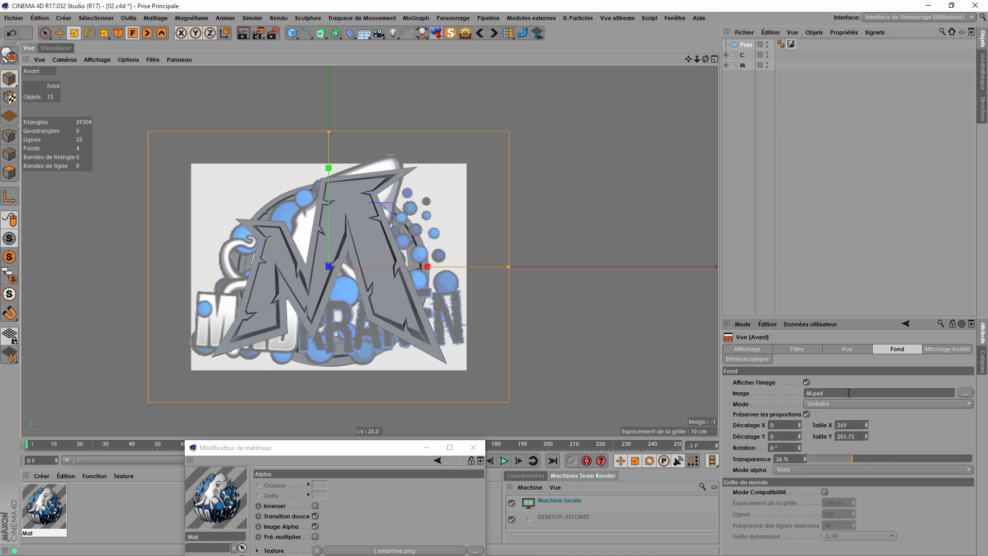
pyautogui.moveTo(335, 452); pyautogui.dragTo(385, 351)
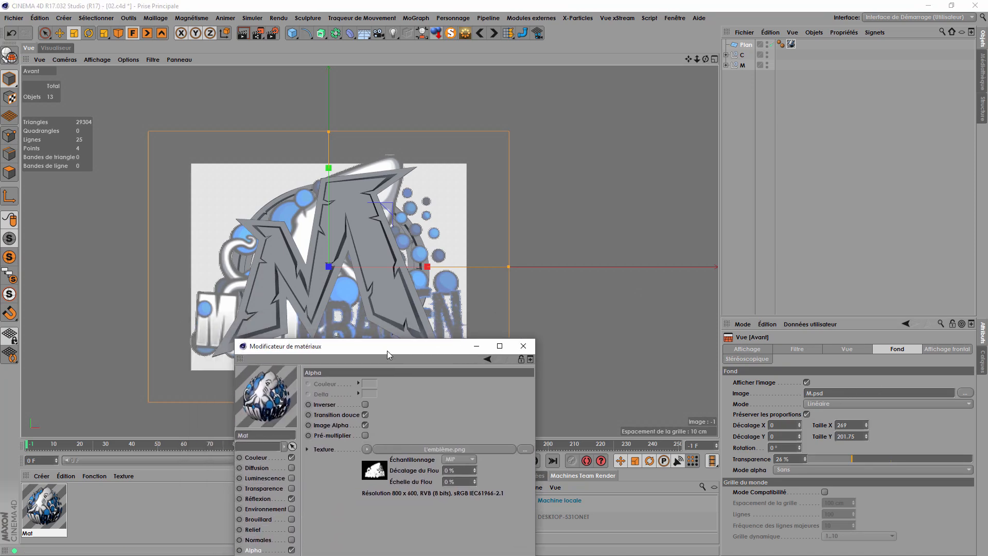
pyautogui.click(389, 472)
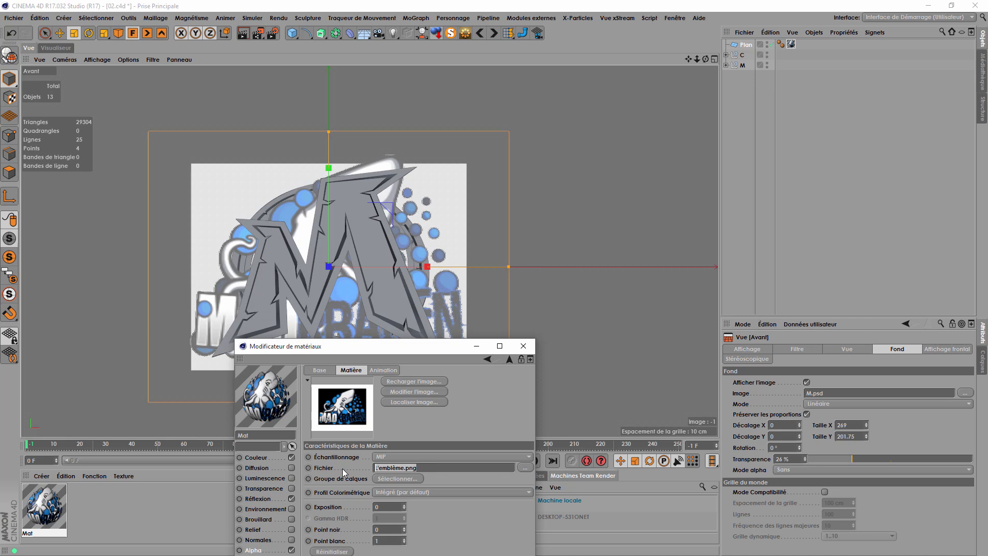
pyautogui.hotkey('ctrl', 'c')
pyautogui.click(814, 393)
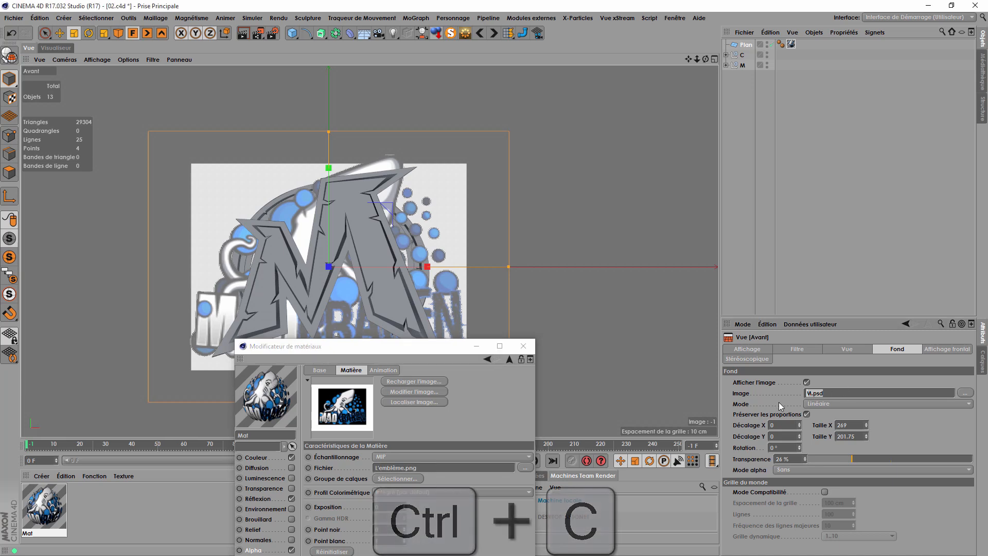
pyautogui.hotkey('ctrl', 'v')
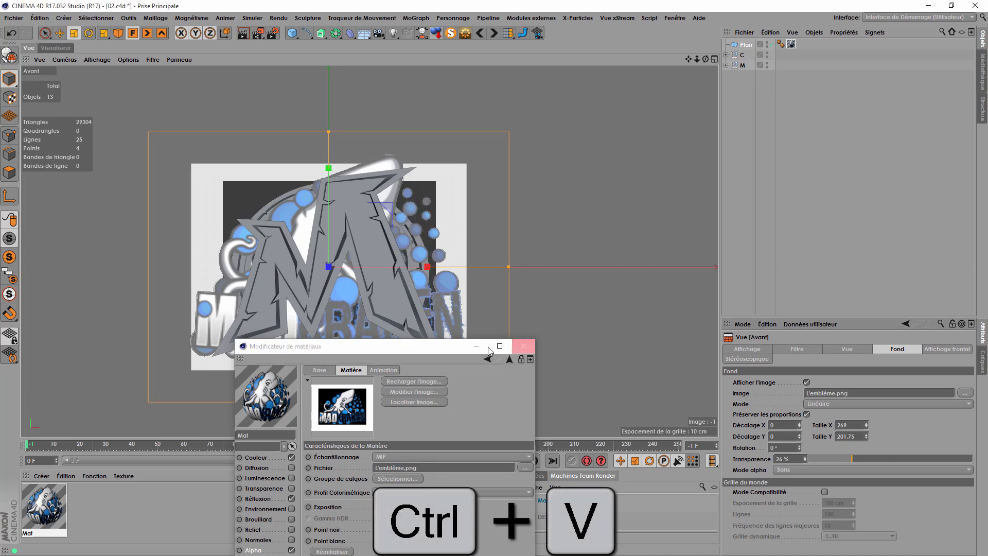
pyautogui.click(524, 346)
# Step: Hide the C and M groups and scale the plane to about 268 × 201 cm so its artwork matches the background image
pyautogui.scroll(4, 443, 305)
pyautogui.keyDown('alt'); pyautogui.moveTo(324, 213); pyautogui.dragTo(397, 251, button='middle'); pyautogui.keyUp('alt')
pyautogui.scroll(-3, 515, 165)
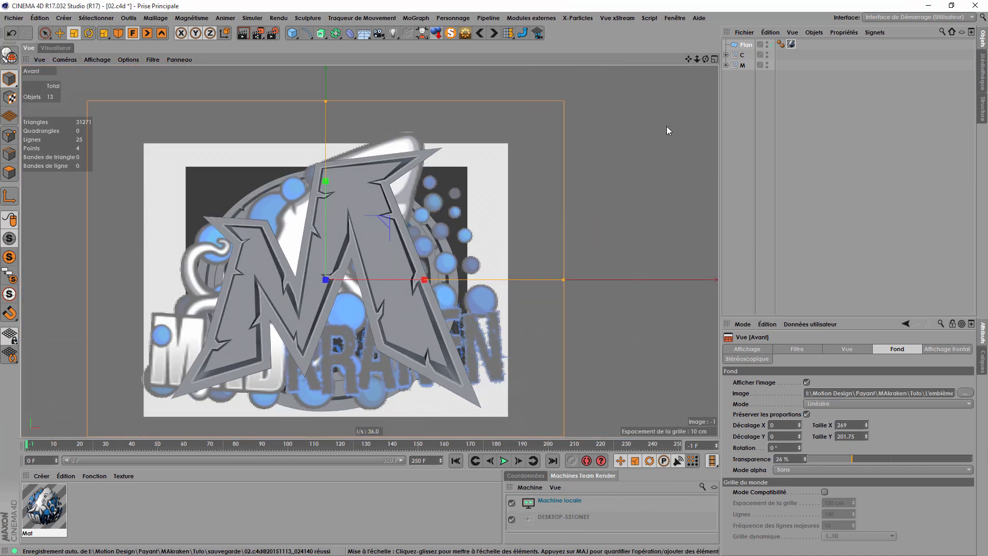
pyautogui.click(766, 64)
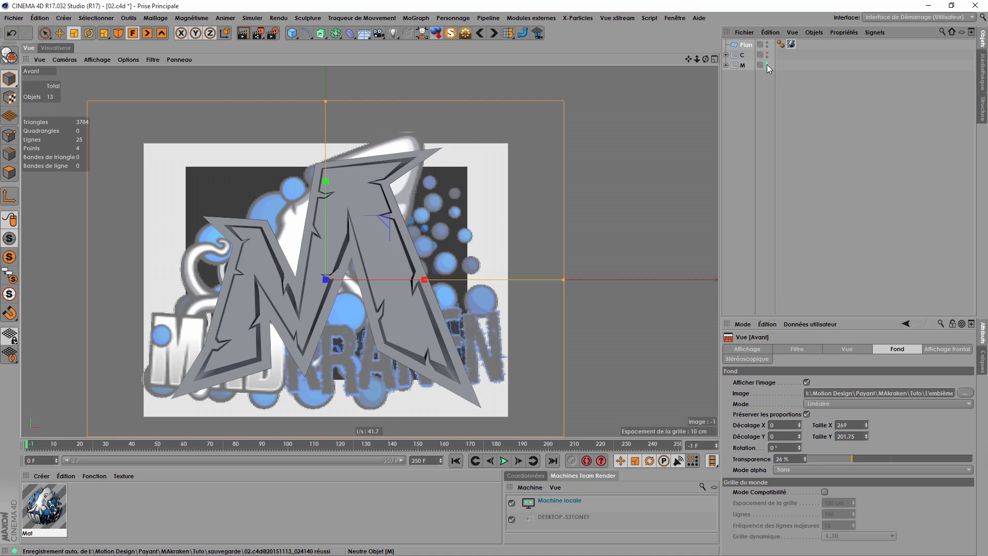
pyautogui.click(766, 64)
pyautogui.click(750, 48)
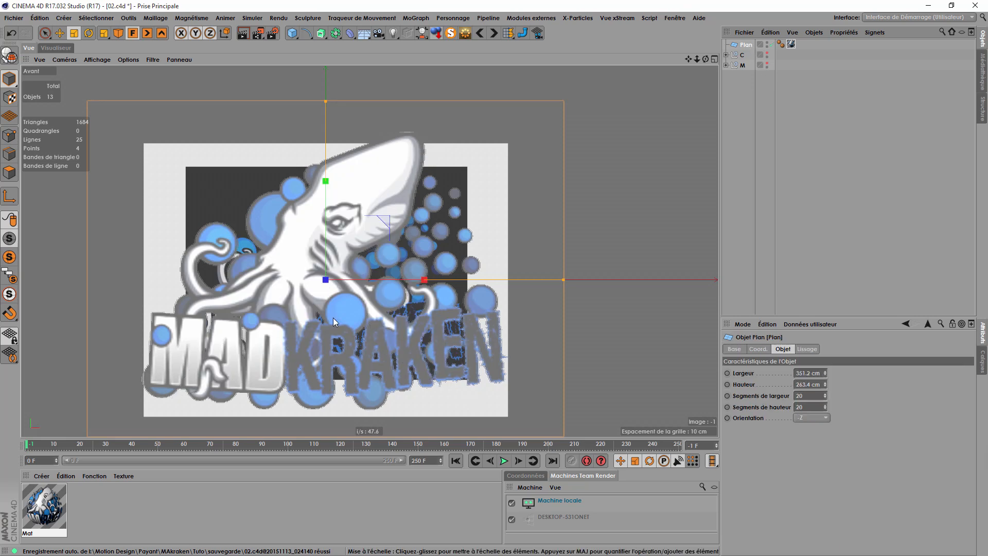
pyautogui.click(74, 32)
pyautogui.moveTo(556, 188)
pyautogui.mouseDown()
pyautogui.moveTo(406, 197)
pyautogui.moveTo(518, 205)
pyautogui.moveTo(547, 197)
pyautogui.mouseUp()
pyautogui.scroll(3, 315, 315)
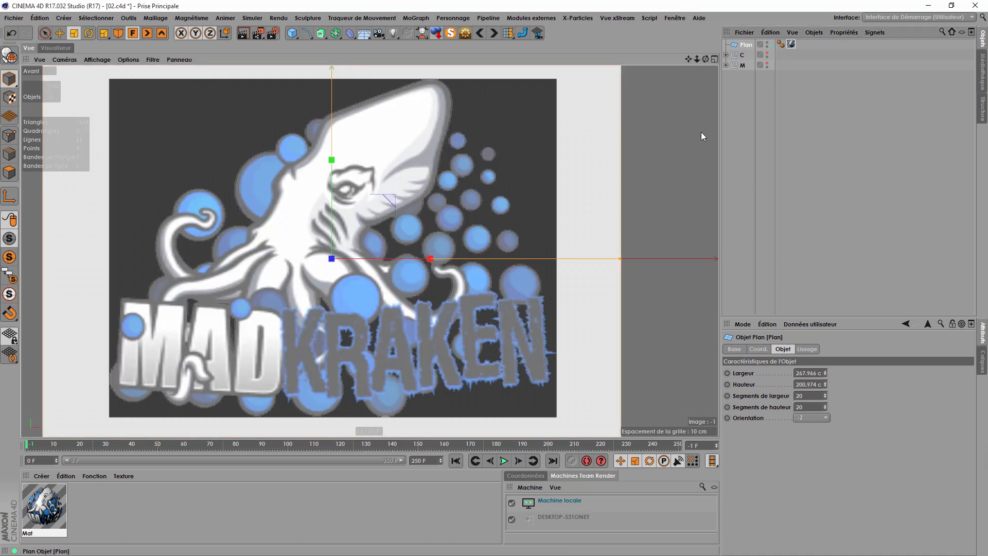
pyautogui.scroll(-3, 417, 272)
pyautogui.scroll(3, 664, 308)
pyautogui.scroll(-3, 617, 173)
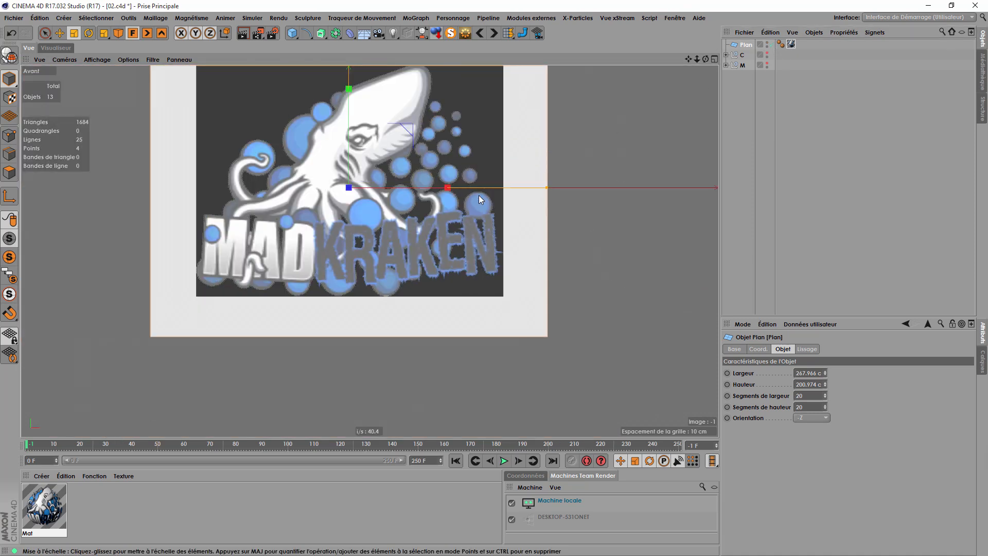
# Step: Show the C and M groups again in the perspective view
pyautogui.click(133, 33)
pyautogui.scroll(5, 422, 257)
pyautogui.moveTo(767, 52); pyautogui.dragTo(766, 64)
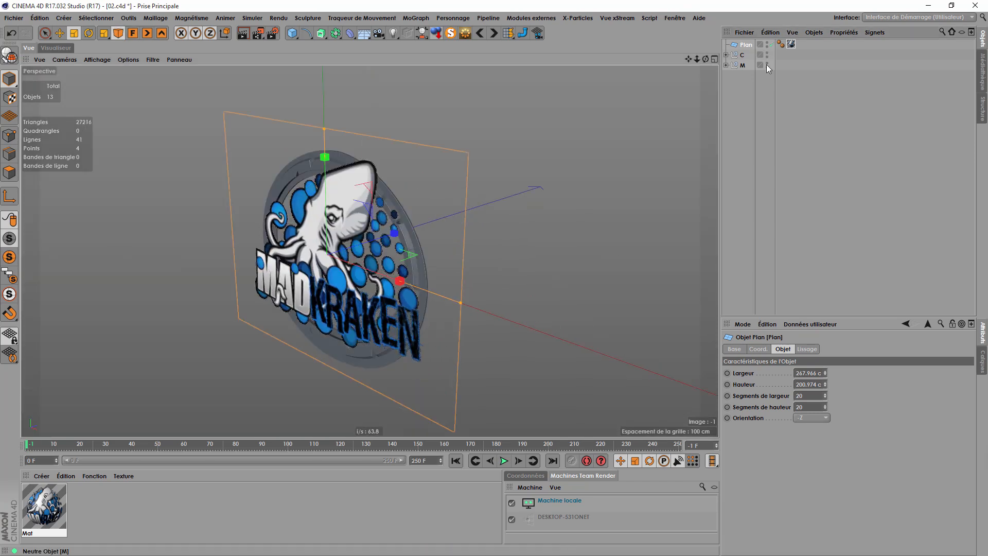
pyautogui.click(779, 136)
# Step: Move the plane along its Z axis so the kraken artwork sits in front of the M and the ring
pyautogui.click(734, 45)
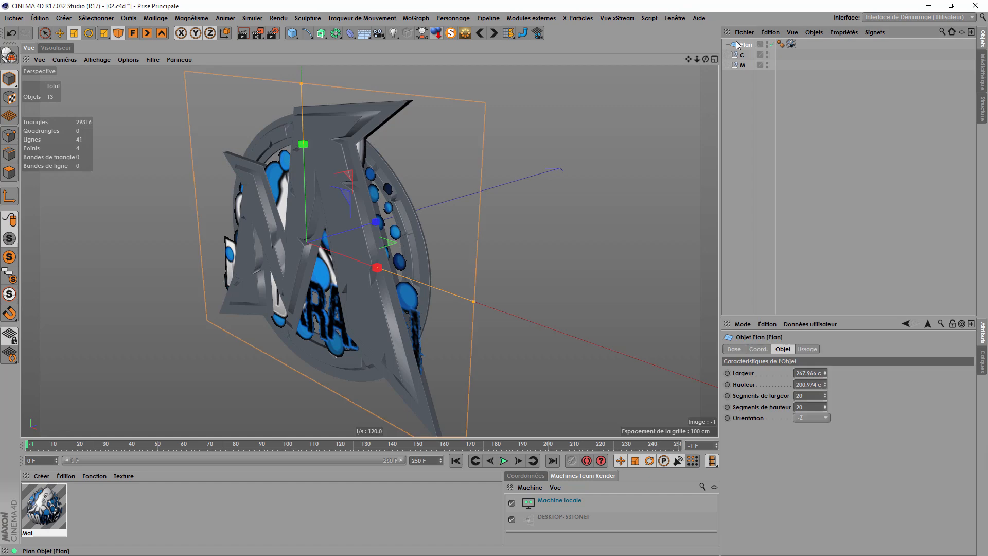
pyautogui.click(61, 35)
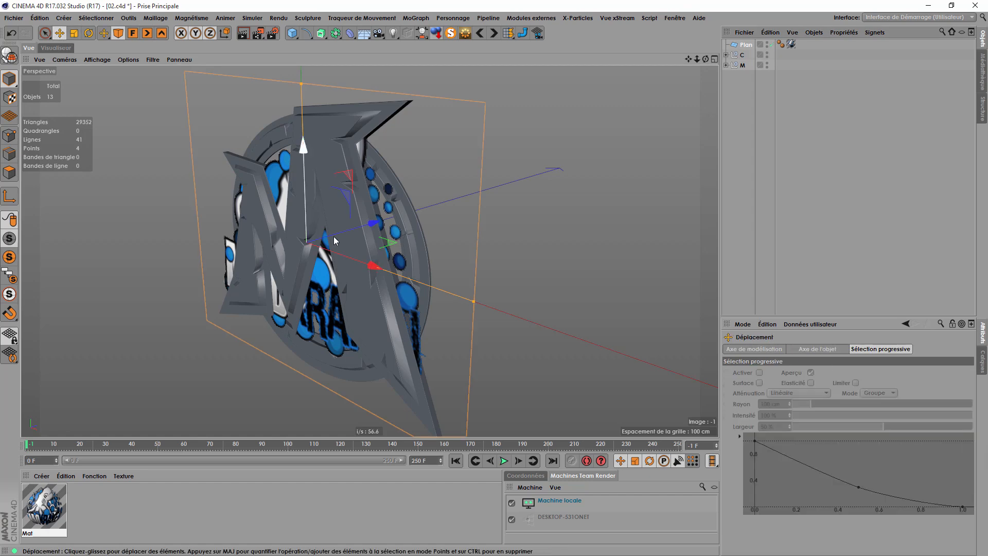
pyautogui.moveTo(374, 222); pyautogui.dragTo(364, 225)
pyautogui.keyDown('alt'); pyautogui.moveTo(341, 274); pyautogui.dragTo(254, 254); pyautogui.keyUp('alt')
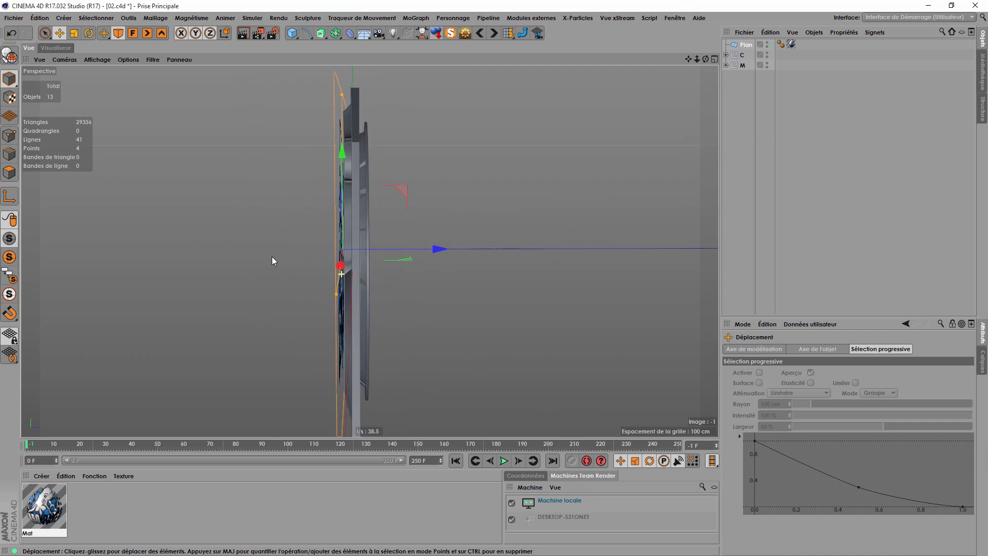
pyautogui.moveTo(444, 252); pyautogui.dragTo(445, 250)
pyautogui.keyDown('alt'); pyautogui.moveTo(359, 261); pyautogui.dragTo(581, 260); pyautogui.keyUp('alt')
pyautogui.keyDown('alt'); pyautogui.moveTo(527, 331); pyautogui.dragTo(529, 308); pyautogui.keyUp('alt')
# Step: Set the Mat material's default specularity to a width of 23 % and a specular intensity of 36 %
pyautogui.doubleClick(59, 517)
pyautogui.moveTo(388, 352); pyautogui.dragTo(196, 132)
pyautogui.click(66, 279)
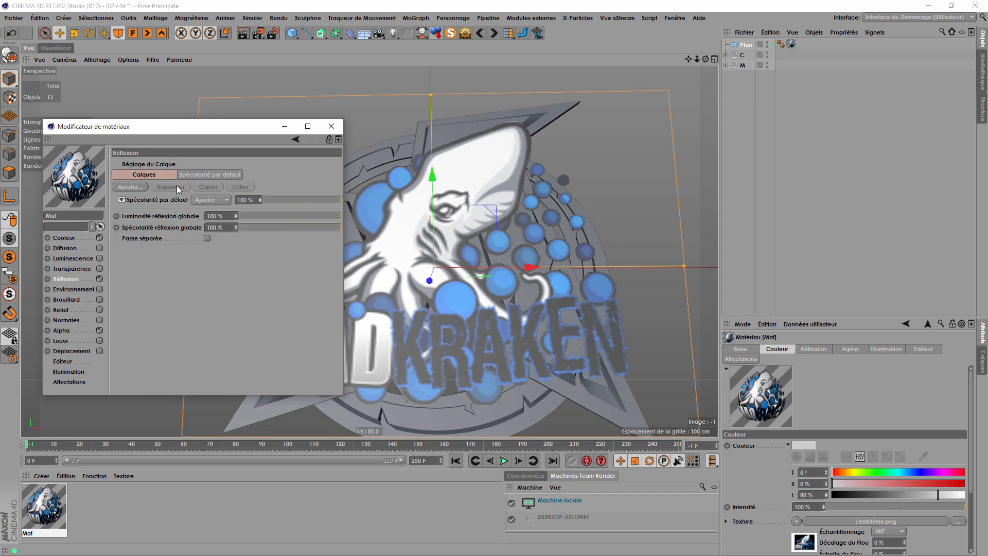
pyautogui.click(155, 201)
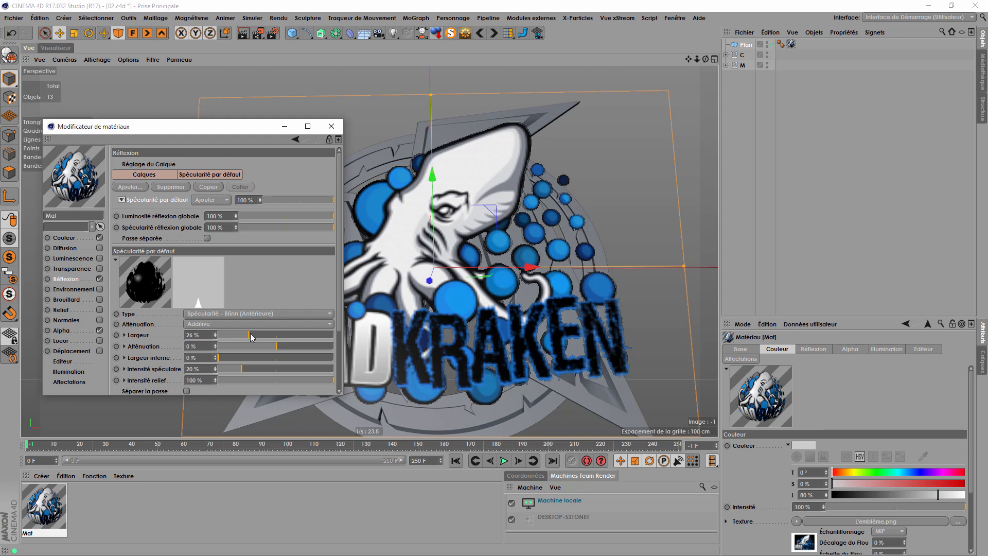
pyautogui.moveTo(250, 337); pyautogui.dragTo(251, 337)
pyautogui.moveTo(261, 372); pyautogui.dragTo(259, 372)
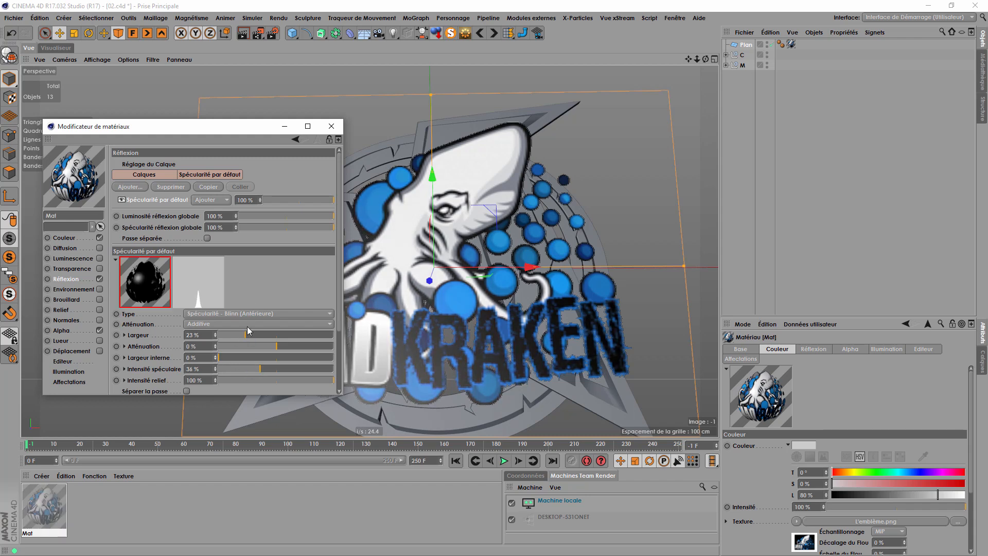
# Step: Add a Beckmann layer to the material's reflection channel and place it below the default specularity
pyautogui.click(130, 187)
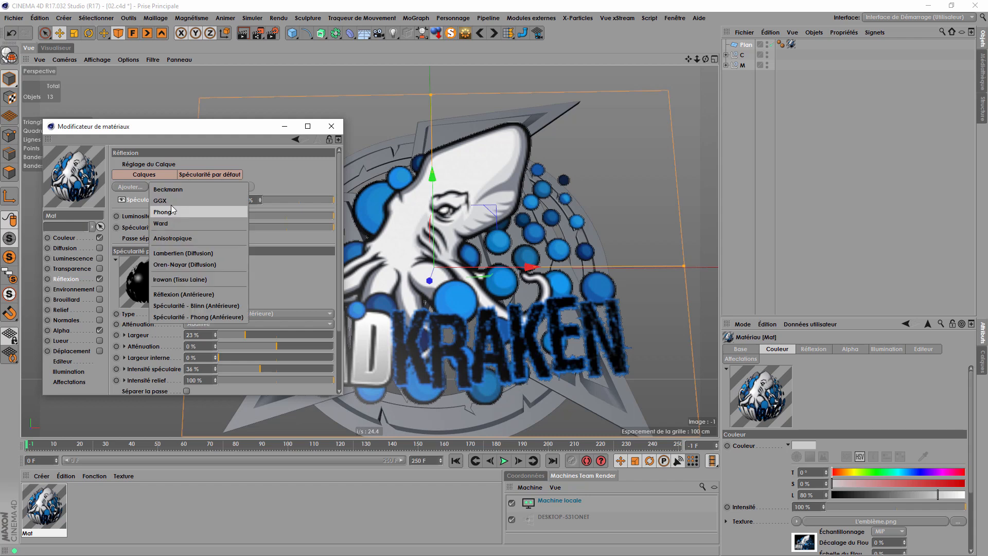
pyautogui.click(166, 189)
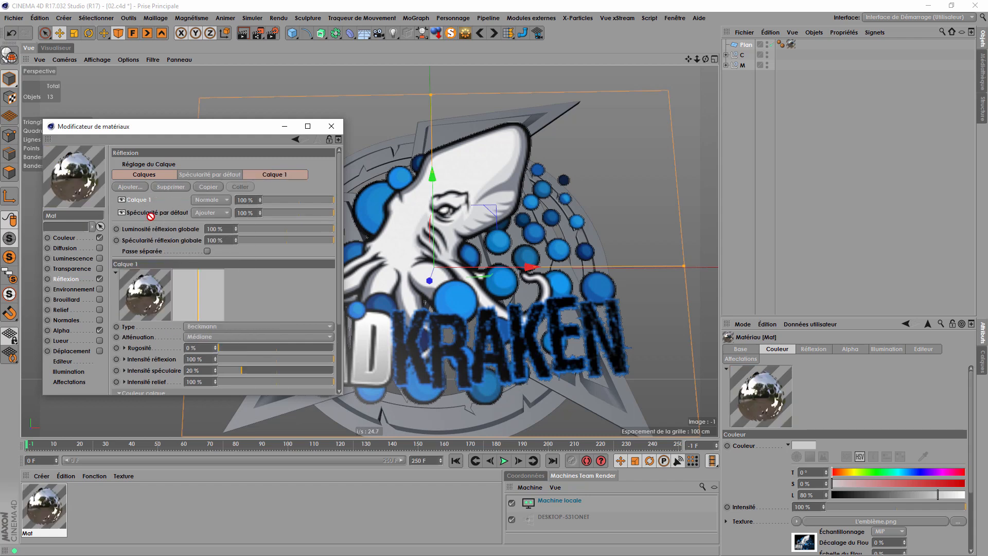
pyautogui.moveTo(153, 217); pyautogui.dragTo(175, 222)
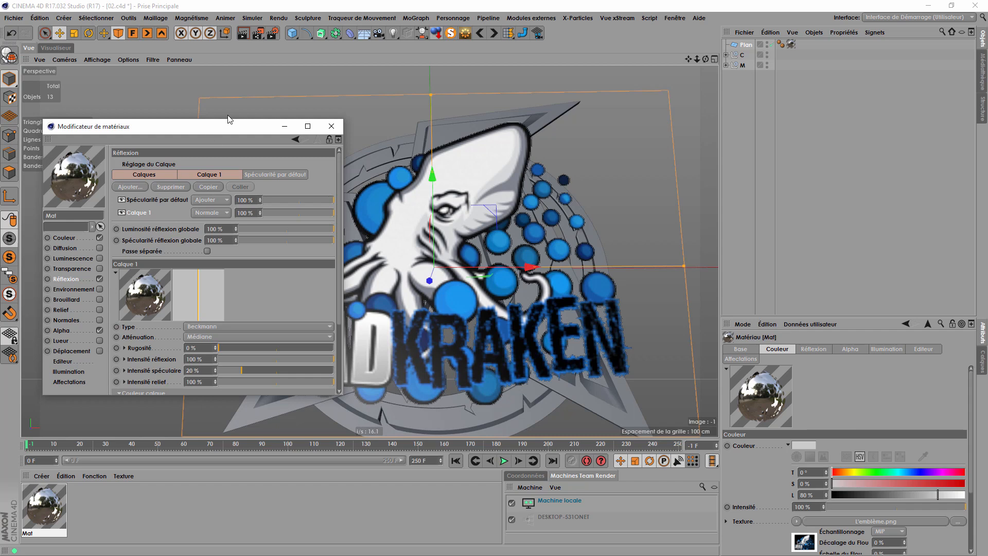
# Step: Lower the Beckmann layer's colour brightness to 25 % and close the material editor
pyautogui.moveTo(215, 133); pyautogui.dragTo(235, 64)
pyautogui.scroll(-3, 293, 142)
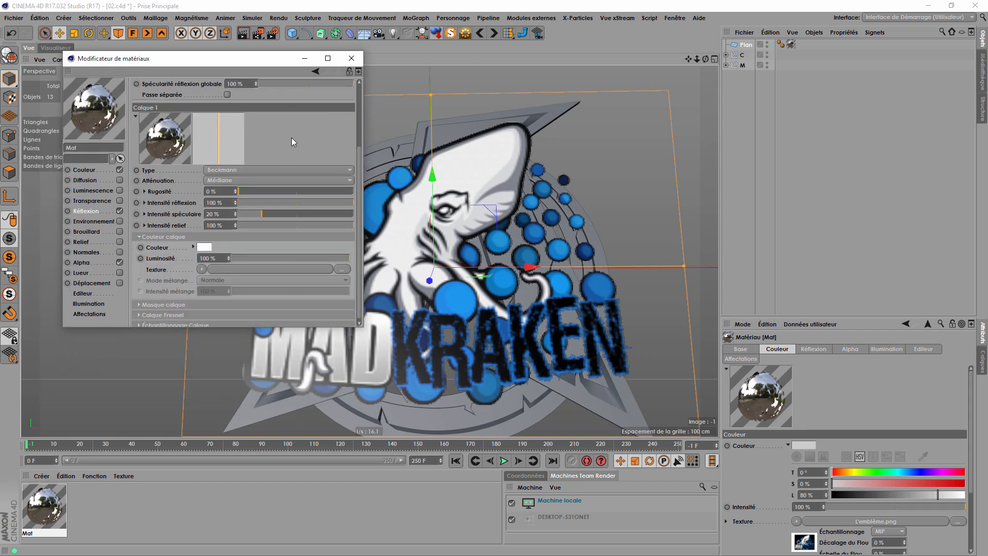
pyautogui.click(291, 262)
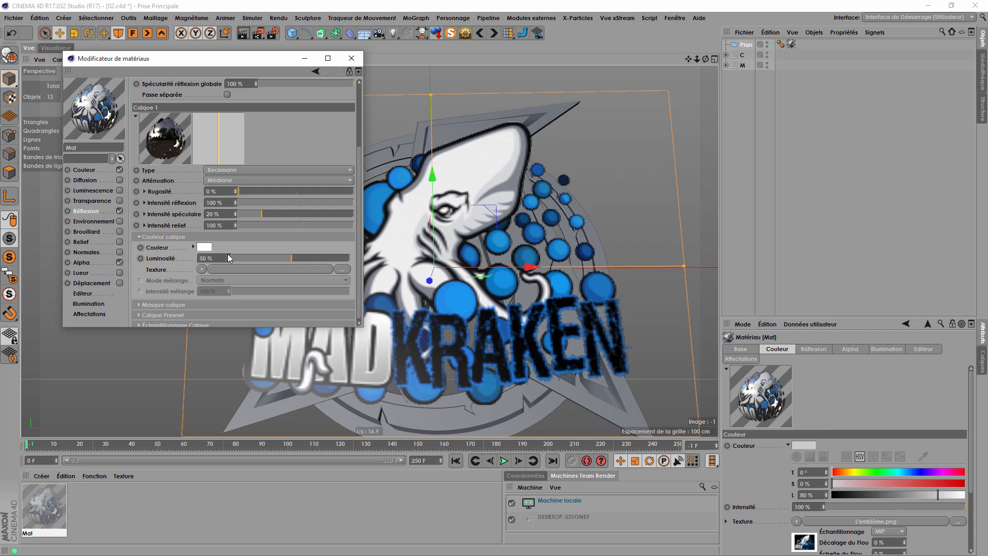
pyautogui.moveTo(229, 258); pyautogui.dragTo(234, 263)
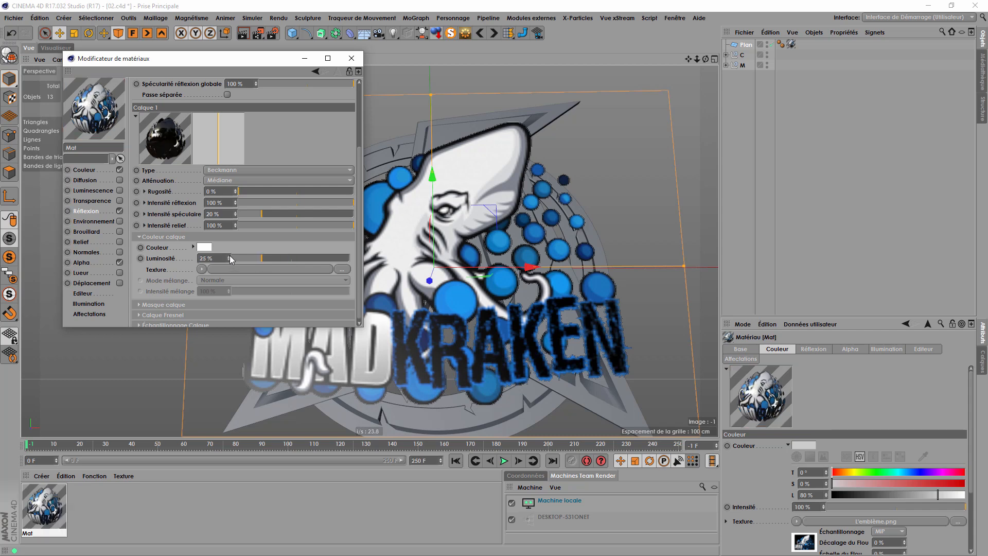
pyautogui.moveTo(296, 58); pyautogui.dragTo(488, 73)
pyautogui.click(543, 74)
# Step: Examine the placement of the kraken artwork over the M and ring from several angles in perspective
pyautogui.scroll(-1, 307, 192)
pyautogui.moveTo(457, 292)
pyautogui.keyDown('alt'); pyautogui.mouseDown()
pyautogui.moveTo(278, 278)
pyautogui.moveTo(621, 247)
pyautogui.mouseUp(); pyautogui.keyUp('alt')
pyautogui.moveTo(496, 242)
pyautogui.keyDown('alt'); pyautogui.mouseDown()
pyautogui.moveTo(388, 242)
pyautogui.moveTo(382, 252)
pyautogui.mouseUp(); pyautogui.keyUp('alt')
pyautogui.scroll(3, 442, 313)
pyautogui.scroll(-4, 315, 280)
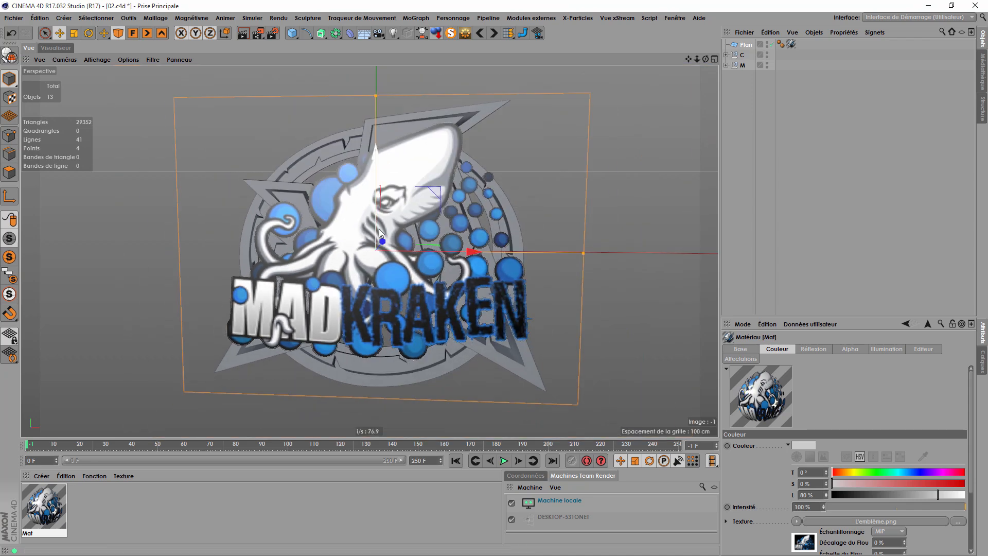
pyautogui.scroll(3, 382, 239)
pyautogui.scroll(-3, 659, 109)
pyautogui.moveTo(706, 58); pyautogui.dragTo(744, 46)
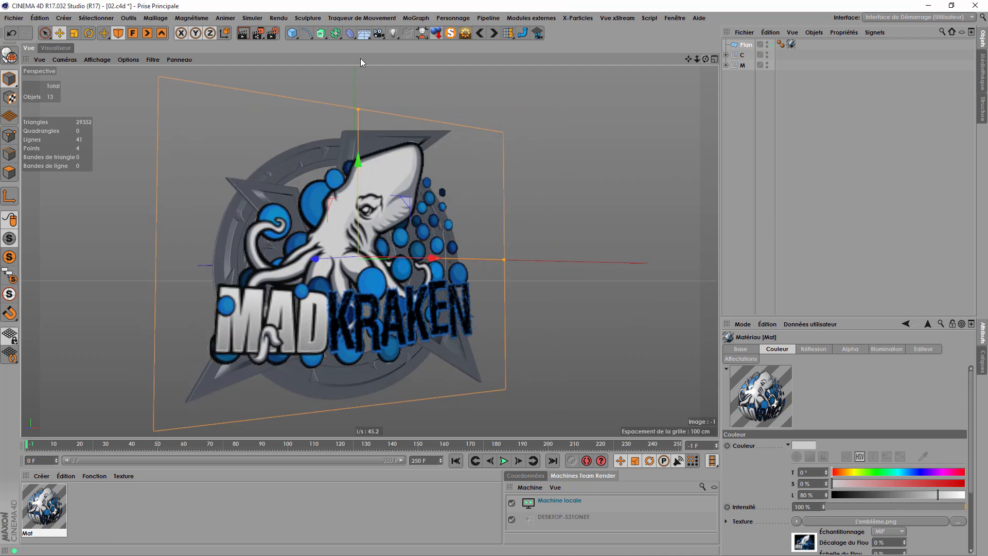
# Step: Add an Incurvation deformer and make it a child of the plane
pyautogui.click(350, 34)
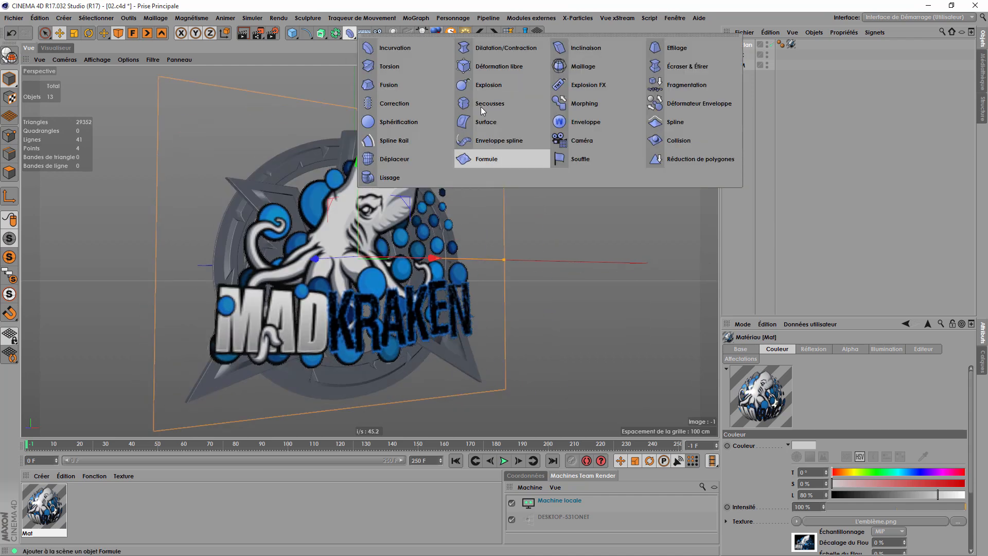
pyautogui.click(403, 48)
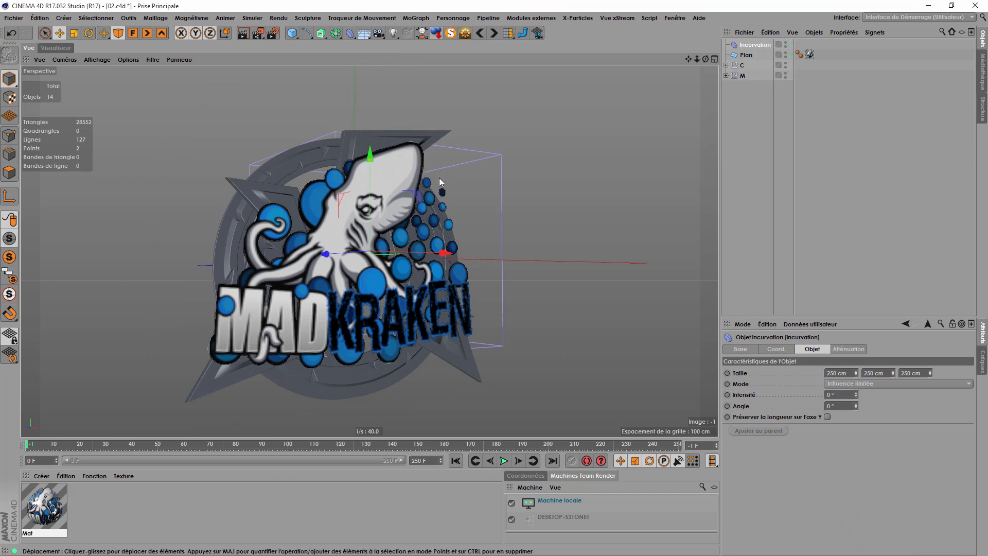
pyautogui.scroll(2, 441, 174)
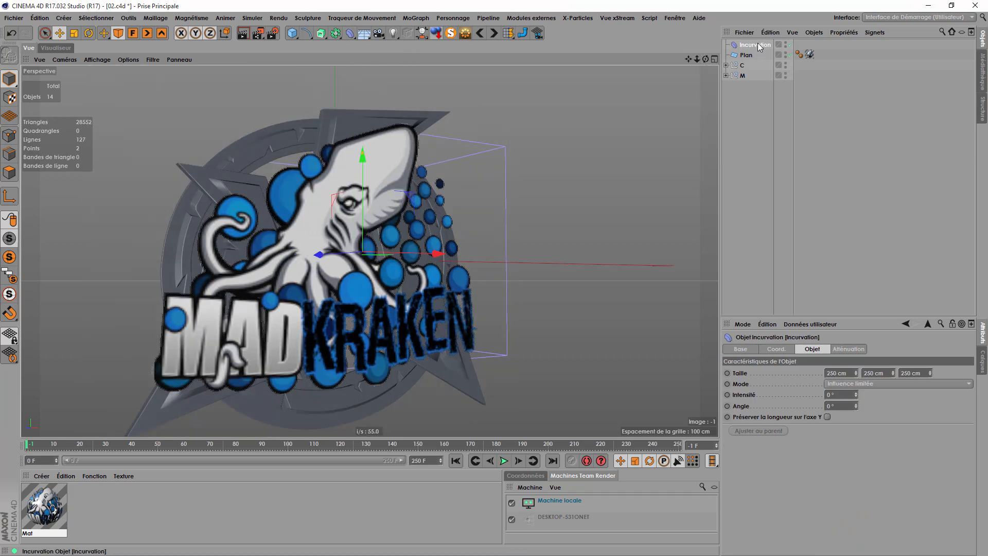
pyautogui.hotkey('alt', '0')
pyautogui.moveTo(699, 60); pyautogui.dragTo(740, 54)
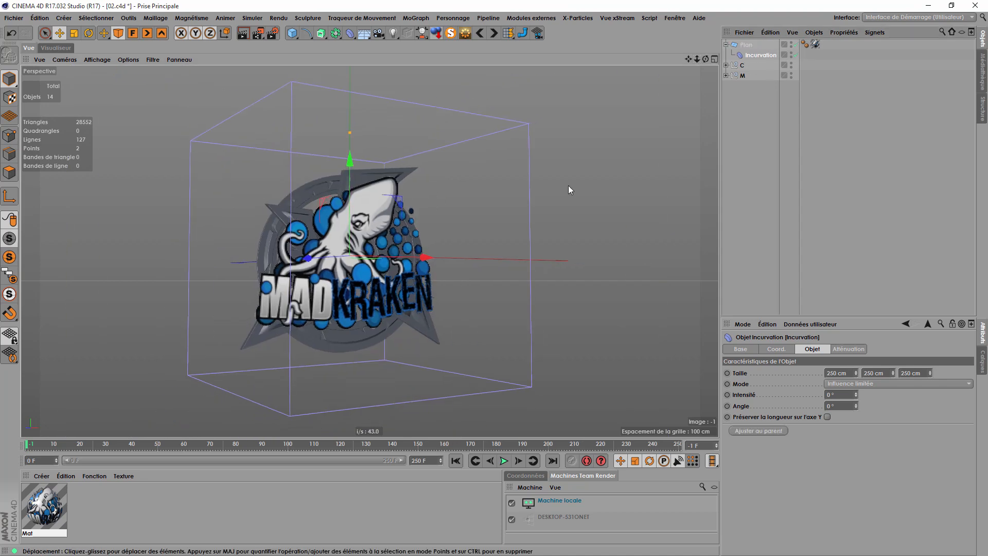
pyautogui.scroll(4, 334, 263)
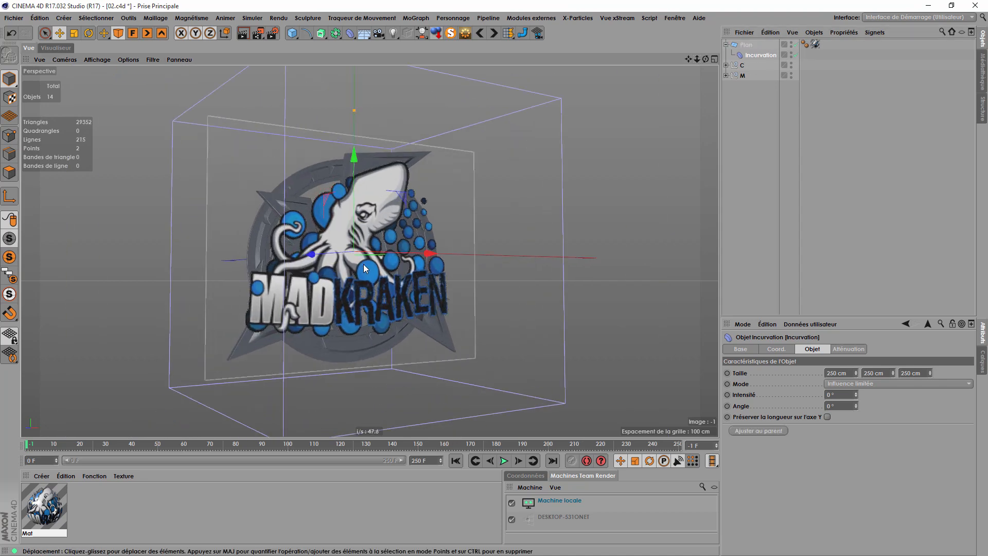
# Step: Set the Incurvation intensity to 89° and rotate the deformer so the lower part of the artwork bends forward
pyautogui.moveTo(857, 394); pyautogui.dragTo(857, 375)
pyautogui.scroll(-4, 261, 381)
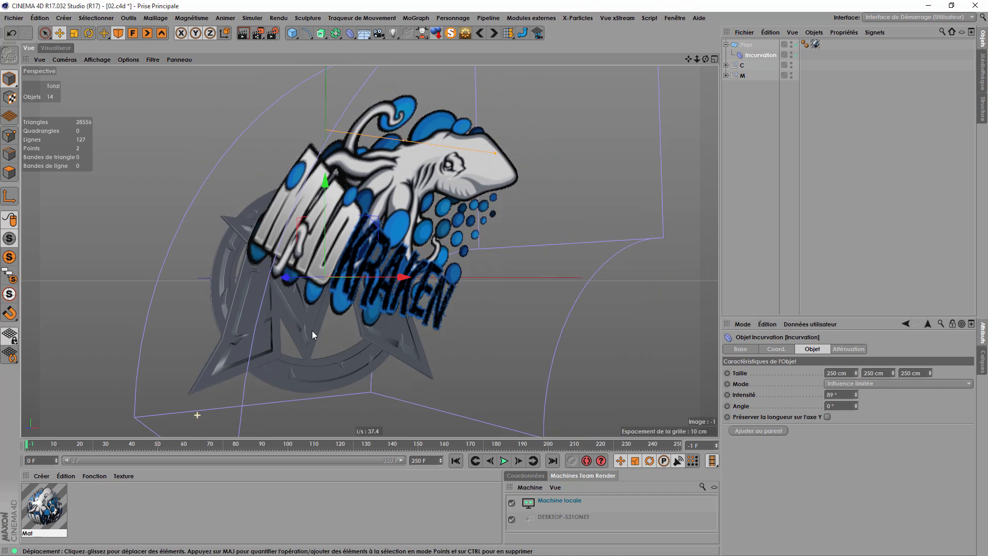
pyautogui.click(88, 33)
pyautogui.moveTo(317, 281); pyautogui.dragTo(202, 279)
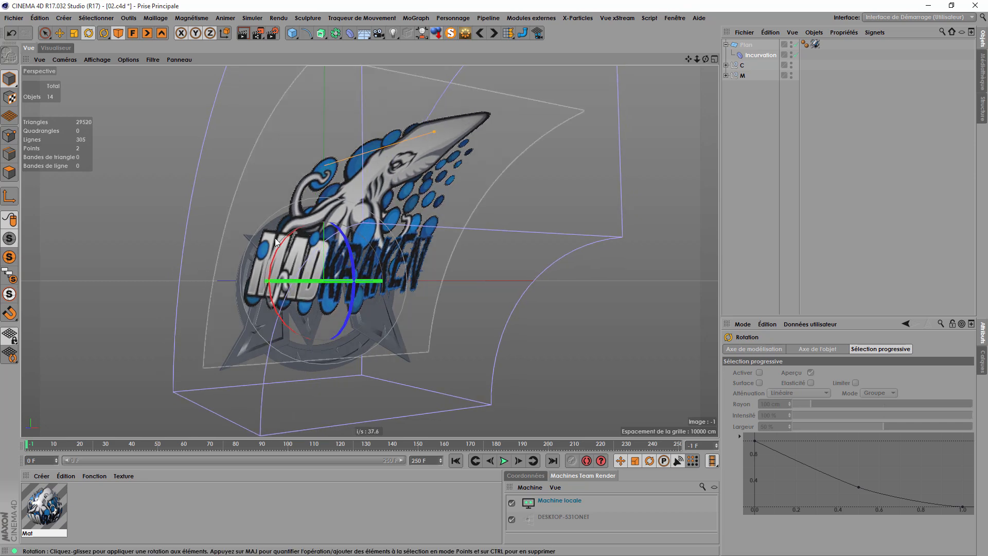
pyautogui.moveTo(273, 245); pyautogui.dragTo(330, 342)
pyautogui.scroll(-4, 340, 299)
# Step: Set the Incurvation deformer's intensity to 94° and its first size value to 161 cm
pyautogui.click(742, 58)
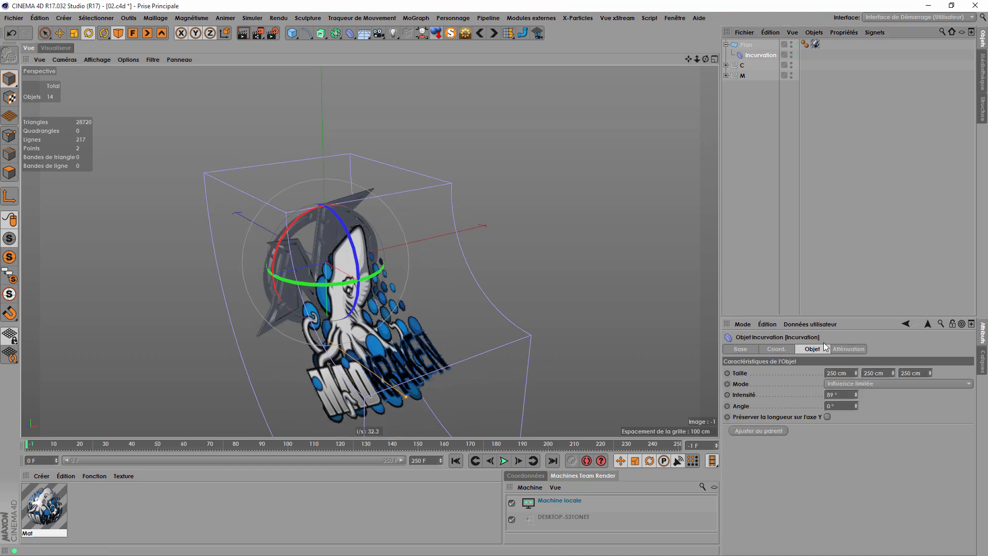
pyautogui.moveTo(856, 393)
pyautogui.mouseDown()
pyautogui.moveTo(856, 360)
pyautogui.moveTo(857, 396)
pyautogui.moveTo(857, 386)
pyautogui.mouseUp()
pyautogui.keyDown('alt'); pyautogui.moveTo(332, 263); pyautogui.dragTo(437, 265); pyautogui.keyUp('alt')
pyautogui.scroll(4, 371, 289)
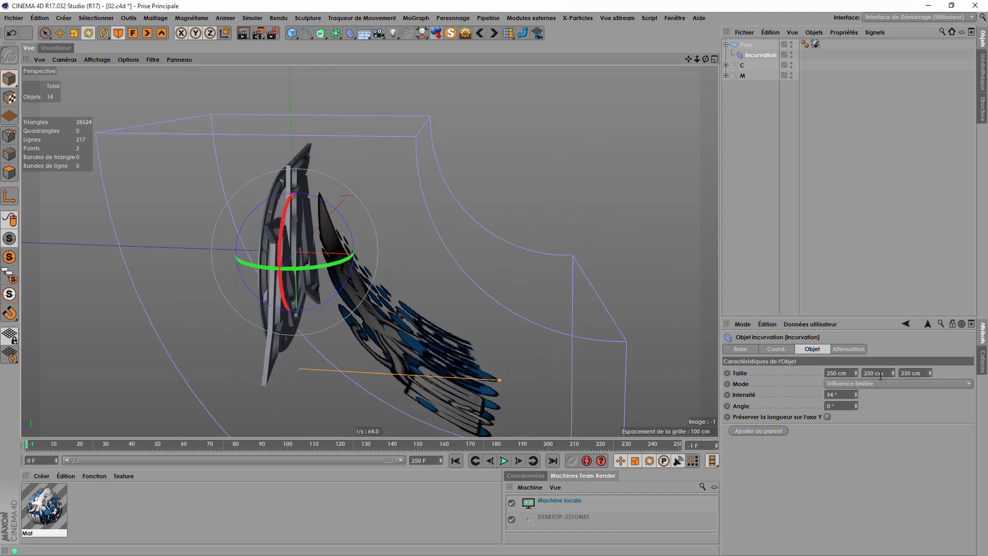
pyautogui.moveTo(856, 373); pyautogui.dragTo(856, 396)
pyautogui.keyDown('alt'); pyautogui.moveTo(283, 289); pyautogui.dragTo(180, 285); pyautogui.keyUp('alt')
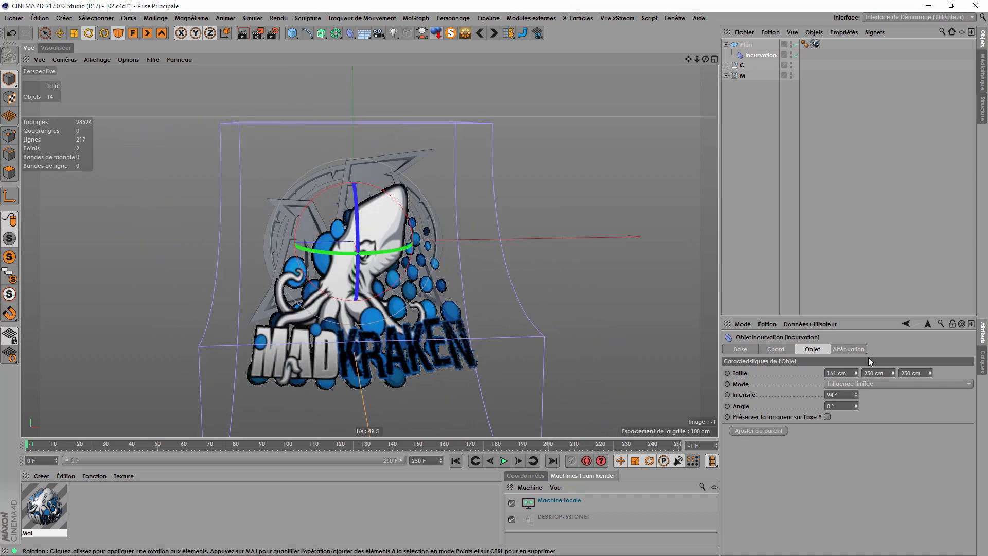
# Step: Set the Incurvation deformer's first size value to 1 cm and its second size value to 32 cm
pyautogui.moveTo(855, 373); pyautogui.dragTo(855, 388)
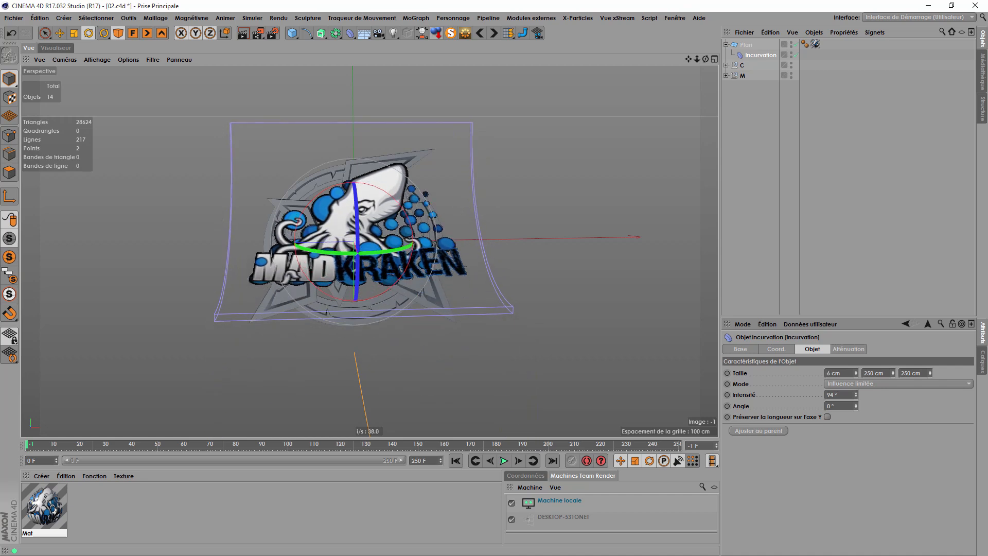
pyautogui.keyDown('alt'); pyautogui.moveTo(475, 244); pyautogui.dragTo(288, 221); pyautogui.keyUp('alt')
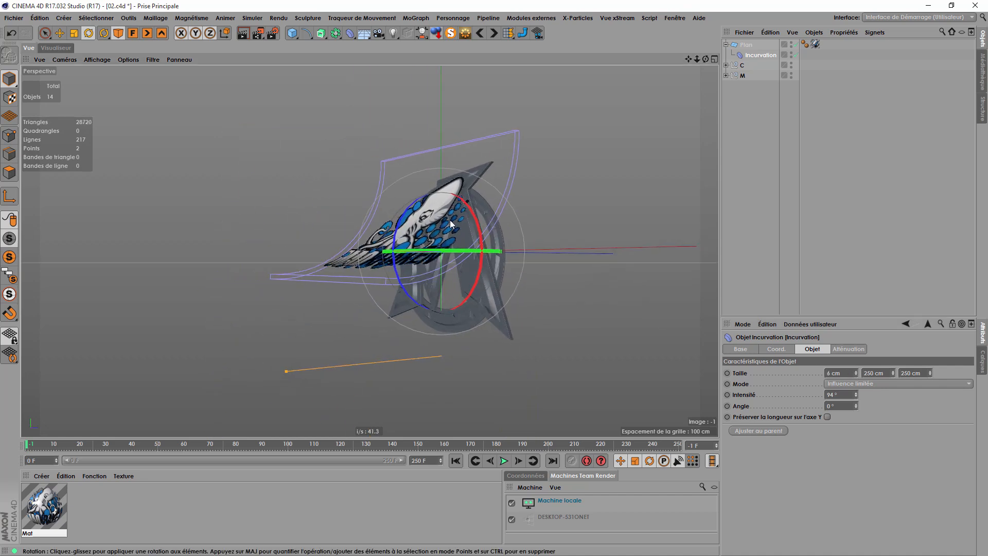
pyautogui.click(856, 374)
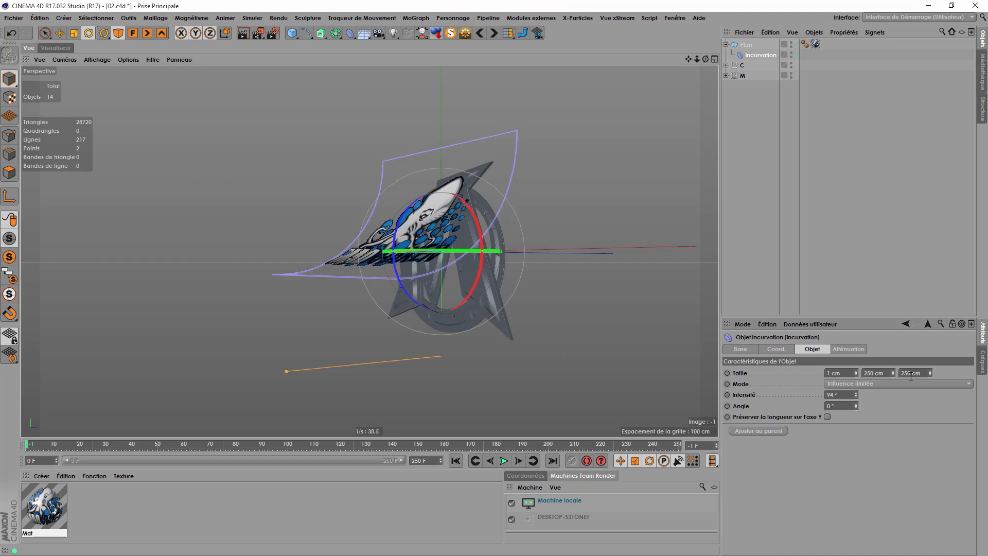
pyautogui.moveTo(894, 377); pyautogui.dragTo(894, 414)
pyautogui.keyDown('alt'); pyautogui.moveTo(635, 231); pyautogui.dragTo(589, 265); pyautogui.keyUp('alt')
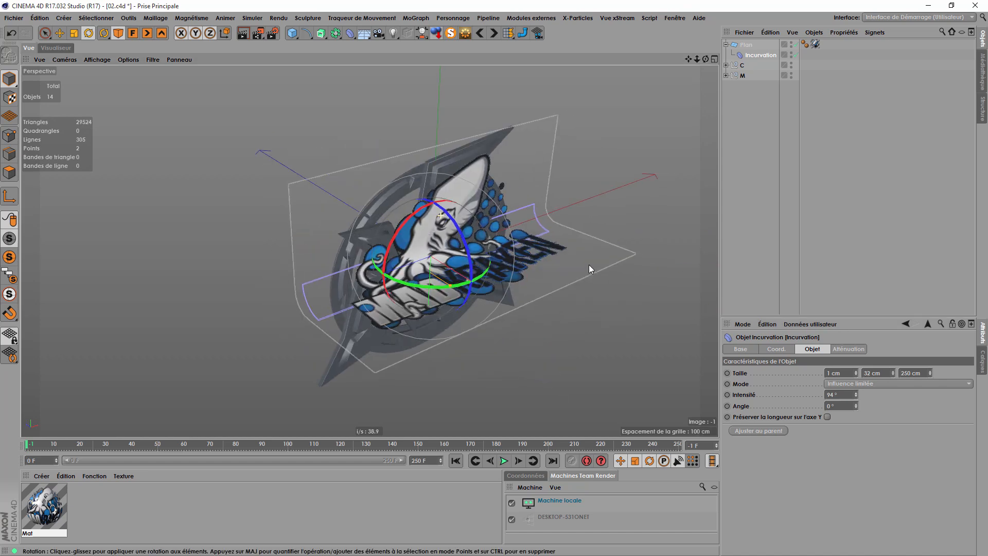
# Step: Set the Incurvation deformer's second size value to 97 cm and its intensity to 312°
pyautogui.moveTo(855, 394); pyautogui.dragTo(856, 263)
pyautogui.scroll(4, 350, 251)
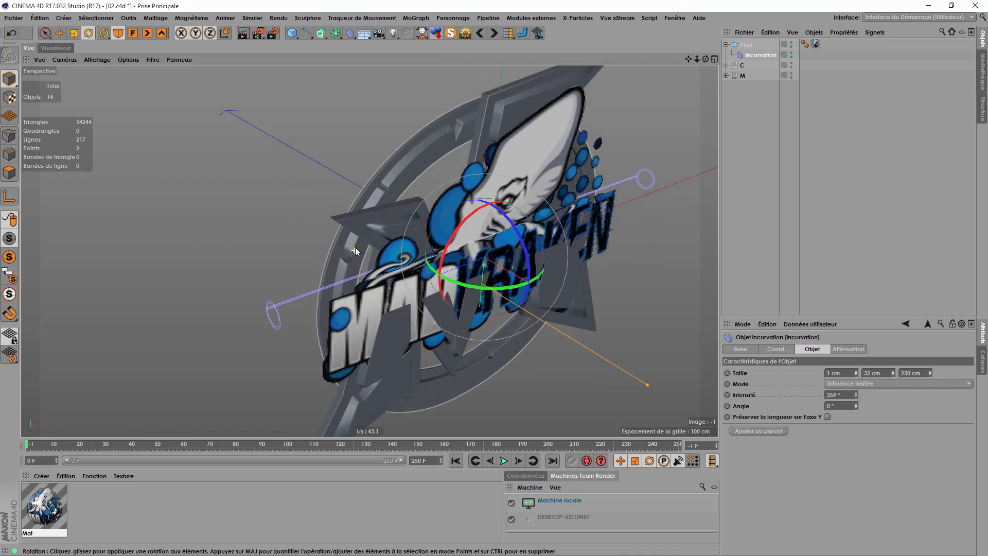
pyautogui.scroll(2, 355, 248)
pyautogui.scroll(-2, 258, 343)
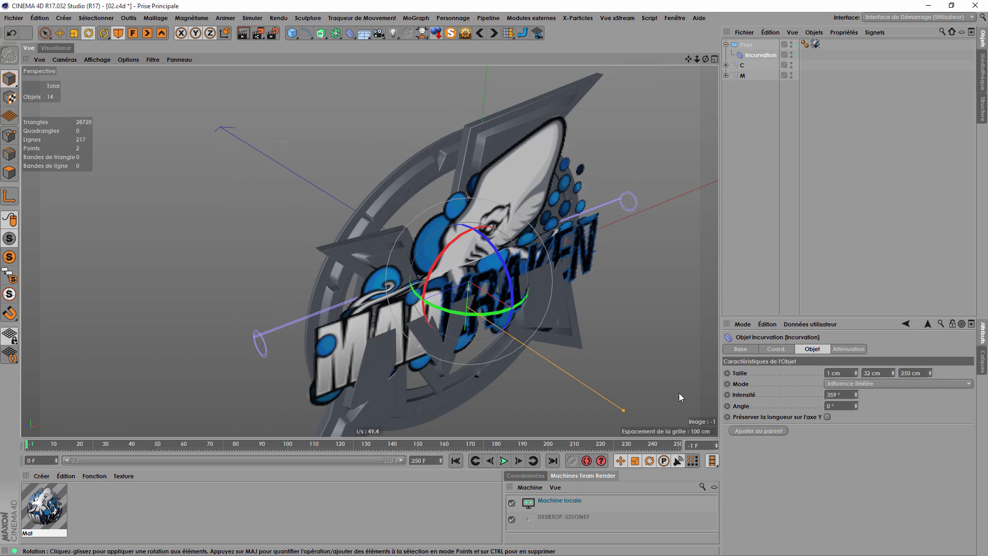
pyautogui.moveTo(894, 372); pyautogui.dragTo(893, 327)
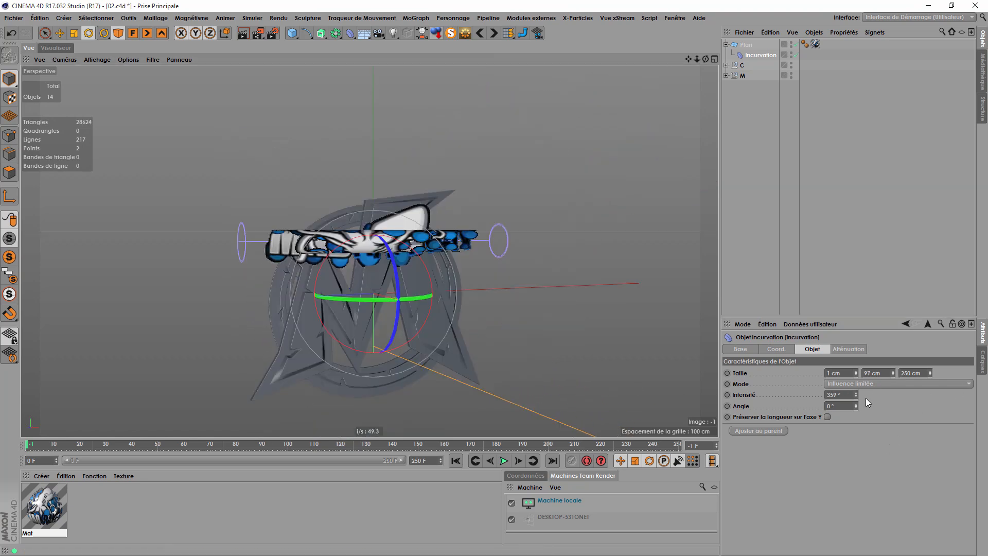
pyautogui.moveTo(856, 394)
pyautogui.mouseDown()
pyautogui.moveTo(856, 442)
pyautogui.moveTo(855, 400)
pyautogui.mouseUp()
# Step: Move the Incurvation deformer down below the MAD KRAKEN lettering so only the plane's lower edge curls
pyautogui.click(60, 33)
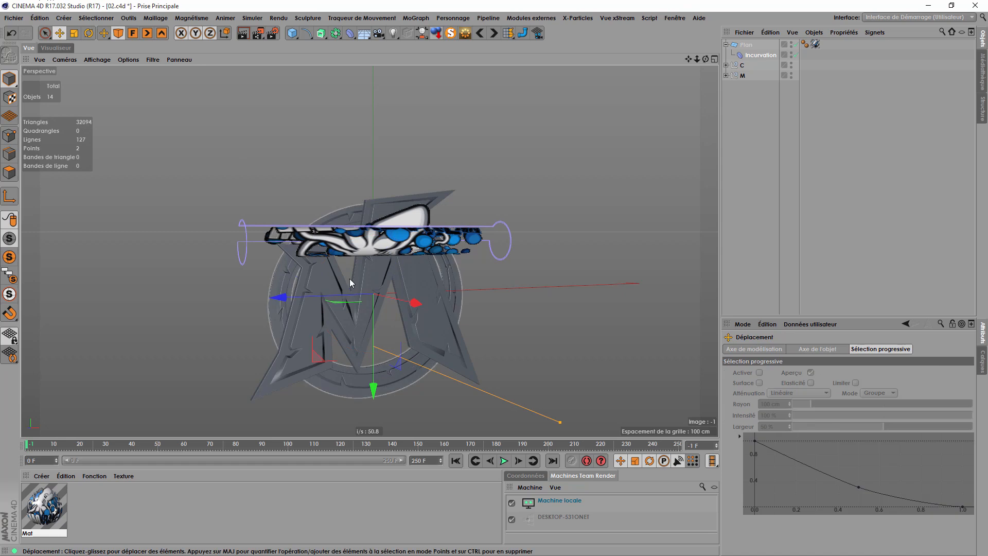
pyautogui.moveTo(369, 360); pyautogui.dragTo(375, 337)
pyautogui.moveTo(399, 453); pyautogui.dragTo(447, 437)
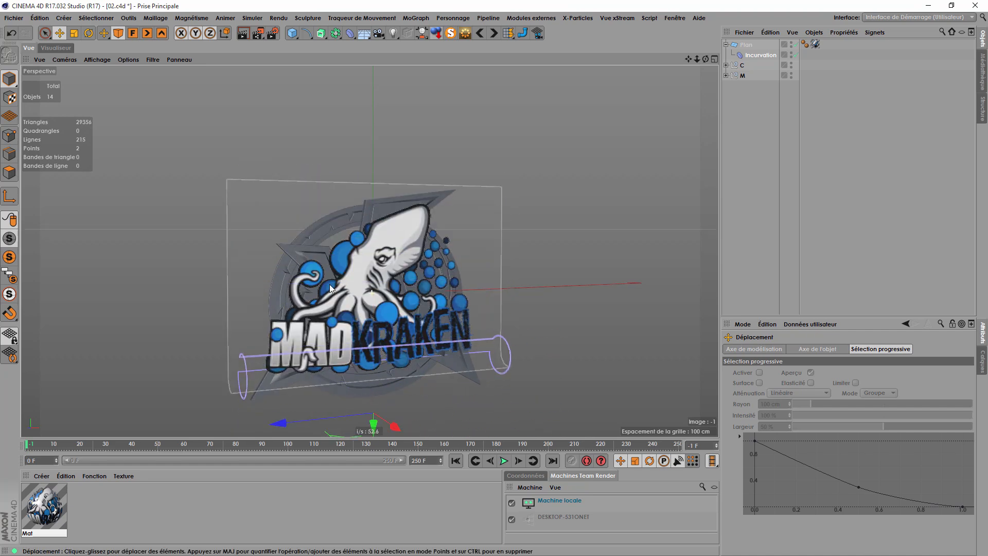
pyautogui.keyDown('alt'); pyautogui.moveTo(311, 295); pyautogui.dragTo(289, 238); pyautogui.keyUp('alt')
pyautogui.keyDown('alt'); pyautogui.moveTo(382, 306); pyautogui.dragTo(406, 315, button='right'); pyautogui.keyUp('alt')
pyautogui.keyDown('alt'); pyautogui.moveTo(357, 292); pyautogui.dragTo(265, 220, button='middle'); pyautogui.keyUp('alt')
# Step: Display the objects shaded with wireframe lines and set the plane's height segments to 40
pyautogui.click(87, 57)
pyautogui.click(108, 87)
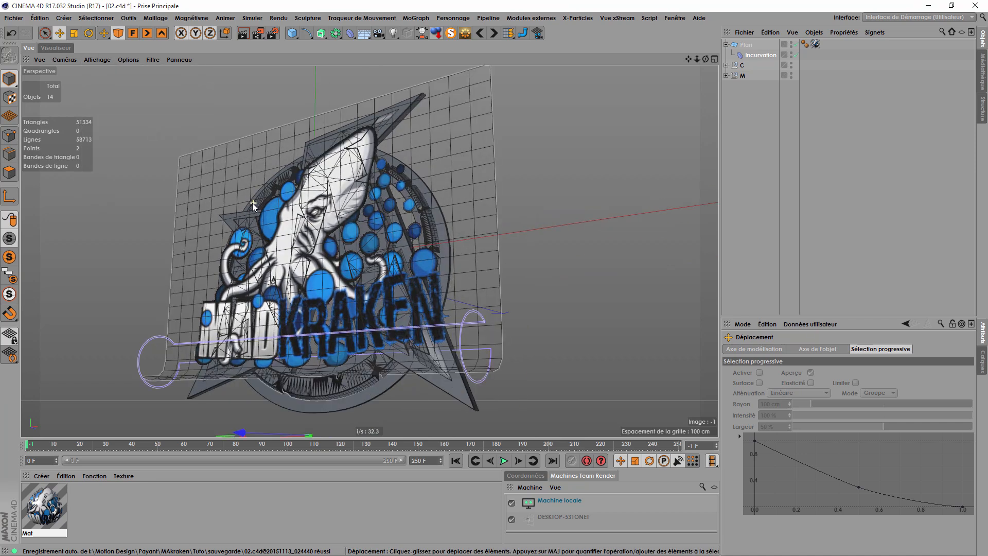
pyautogui.click(746, 45)
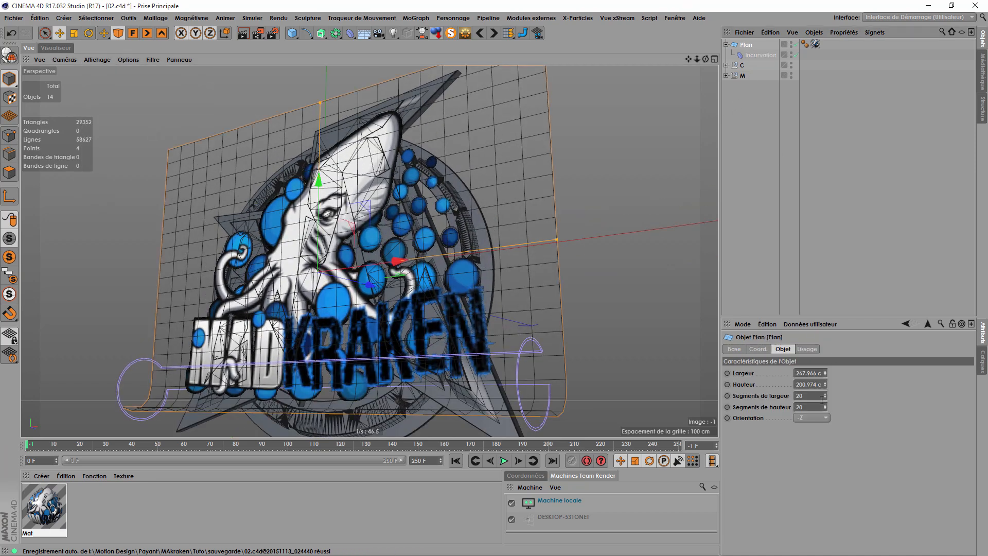
pyautogui.moveTo(826, 405); pyautogui.dragTo(824, 405)
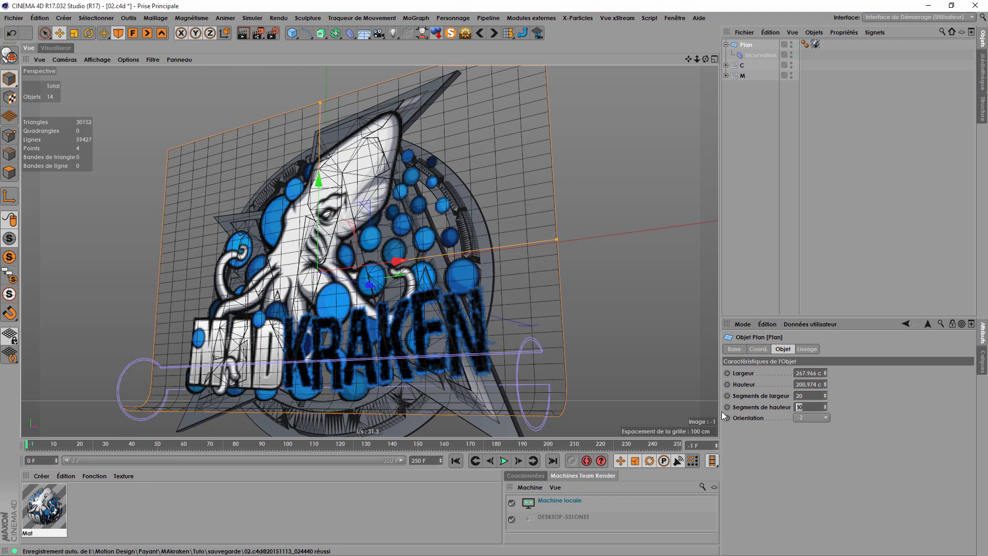
pyautogui.write('40')
pyautogui.press('Return')
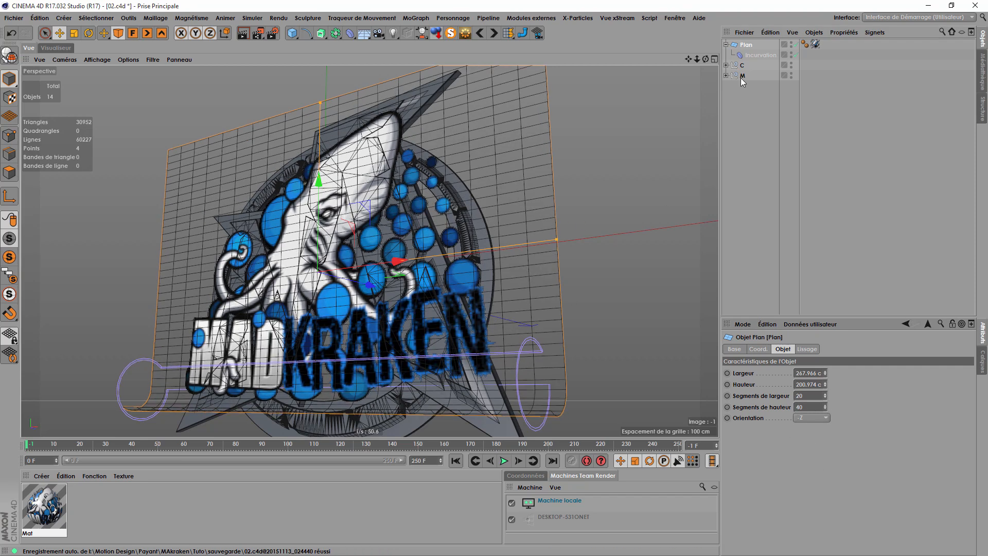
# Step: Return the perspective view to shading without wireframe lines
pyautogui.click(758, 55)
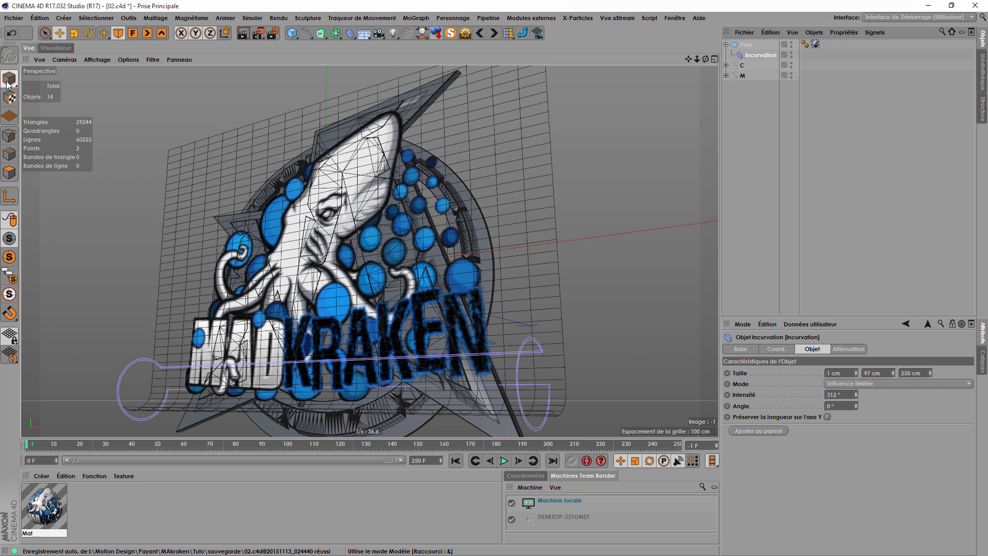
pyautogui.click(746, 115)
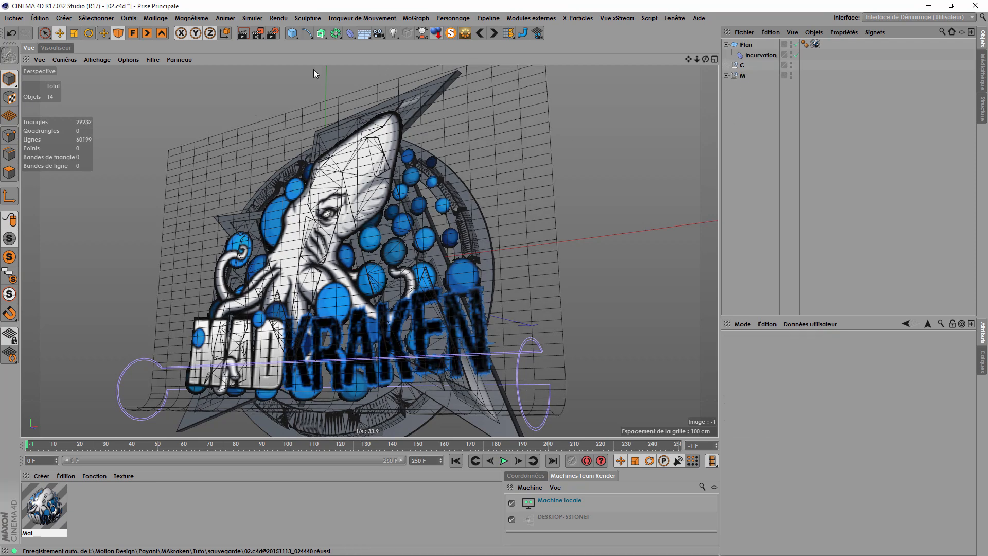
pyautogui.click(92, 60)
pyautogui.click(106, 72)
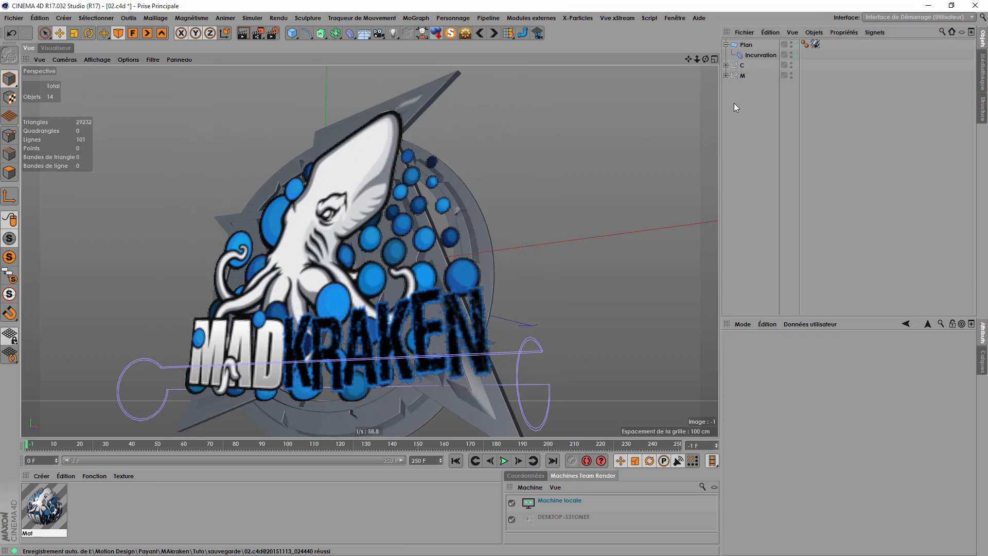
# Step: Try moving the Incurvation deformer up through the kraken artwork and undo the move
pyautogui.click(756, 55)
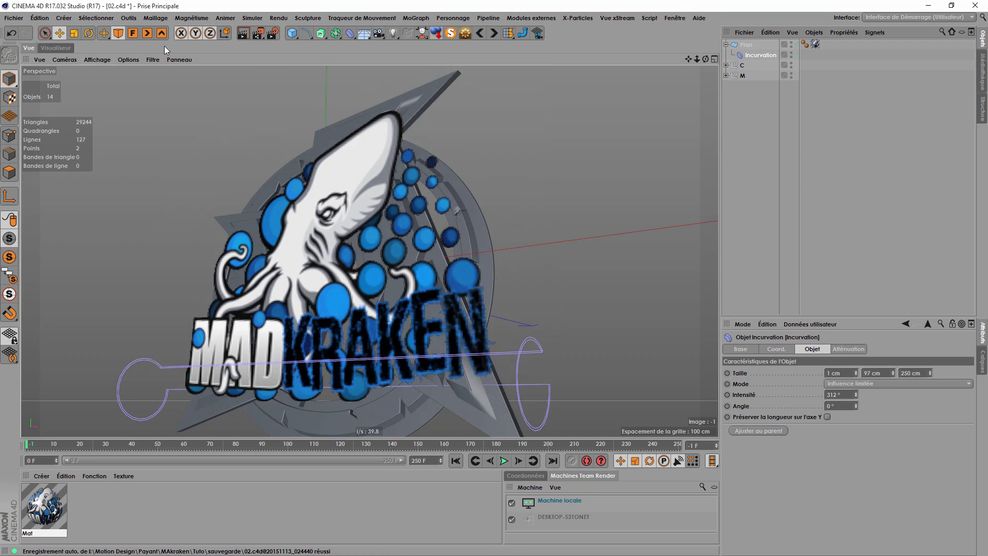
pyautogui.click(59, 33)
pyautogui.scroll(-5, 514, 276)
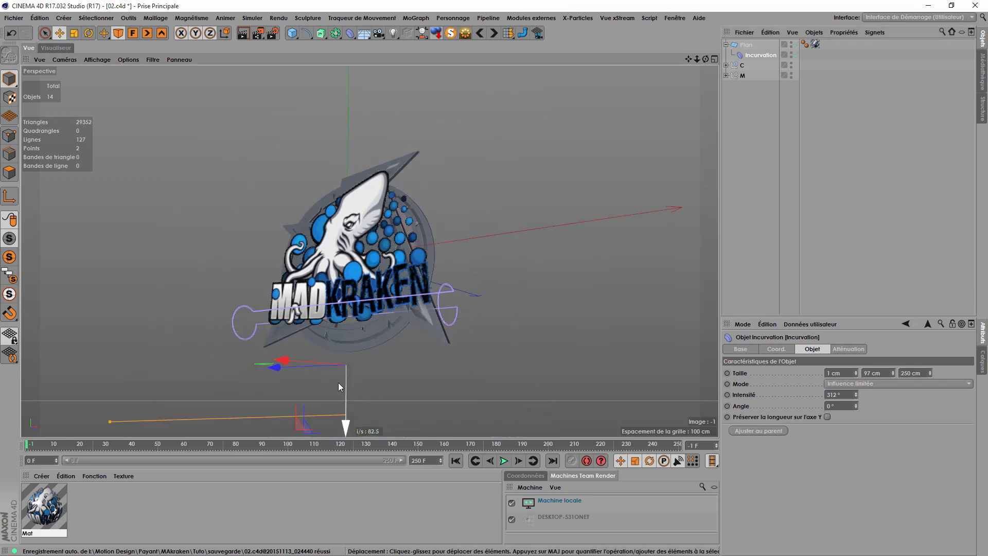
pyautogui.moveTo(345, 419); pyautogui.dragTo(347, 272)
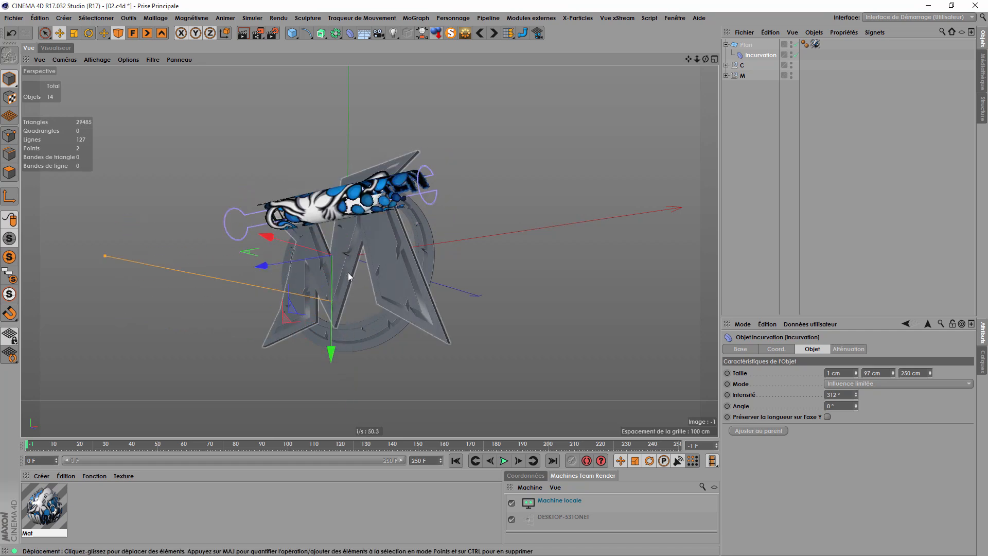
pyautogui.click(12, 34)
pyautogui.moveTo(348, 324); pyautogui.dragTo(379, 433)
pyautogui.keyDown('alt'); pyautogui.moveTo(354, 216); pyautogui.dragTo(440, 240); pyautogui.keyUp('alt')
pyautogui.keyDown('alt'); pyautogui.moveTo(394, 230); pyautogui.dragTo(432, 279, button='middle'); pyautogui.keyUp('alt')
pyautogui.scroll(4, 427, 274)
pyautogui.keyDown('alt'); pyautogui.moveTo(451, 282); pyautogui.dragTo(177, 400); pyautogui.keyUp('alt')
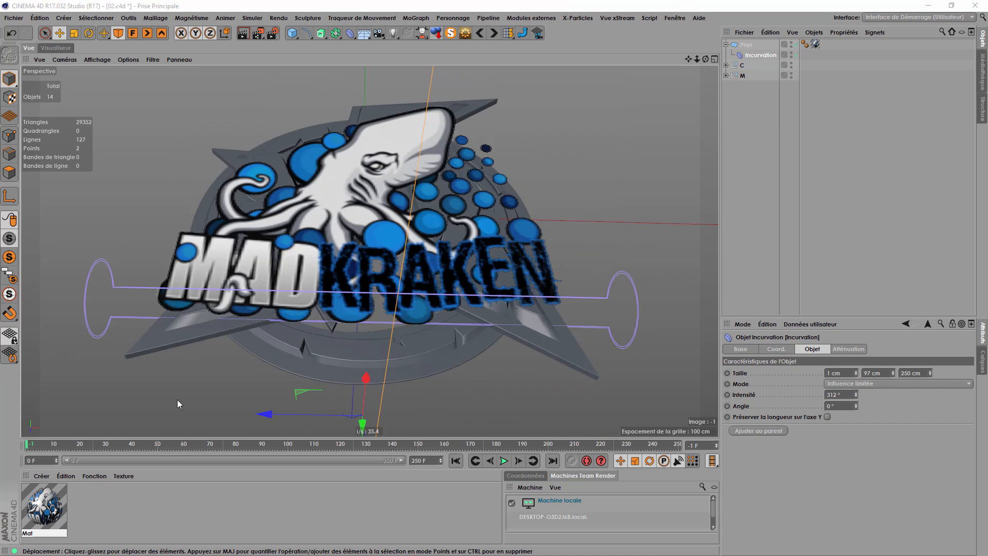
# Step: Create a new material and name it Gris
pyautogui.doubleClick(124, 511)
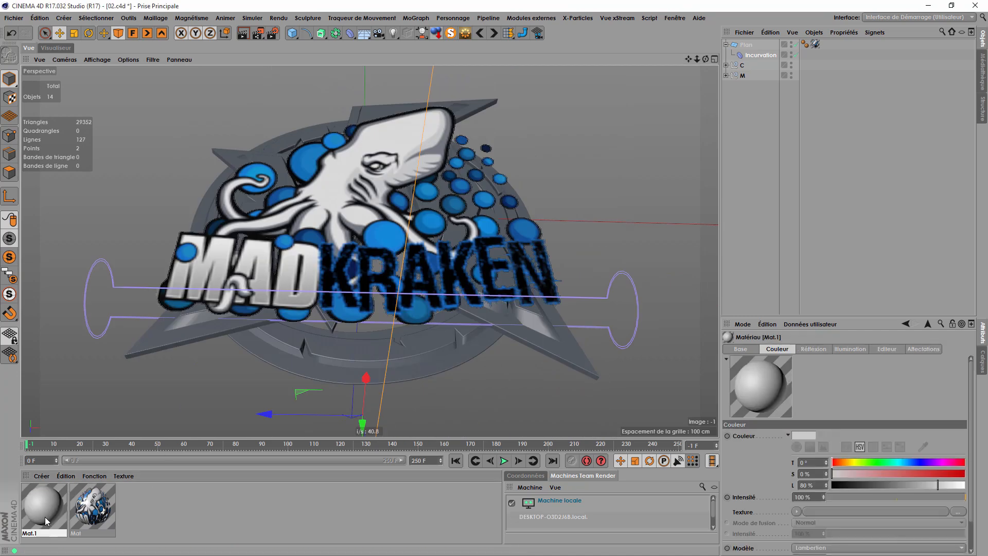
pyautogui.doubleClick(32, 533)
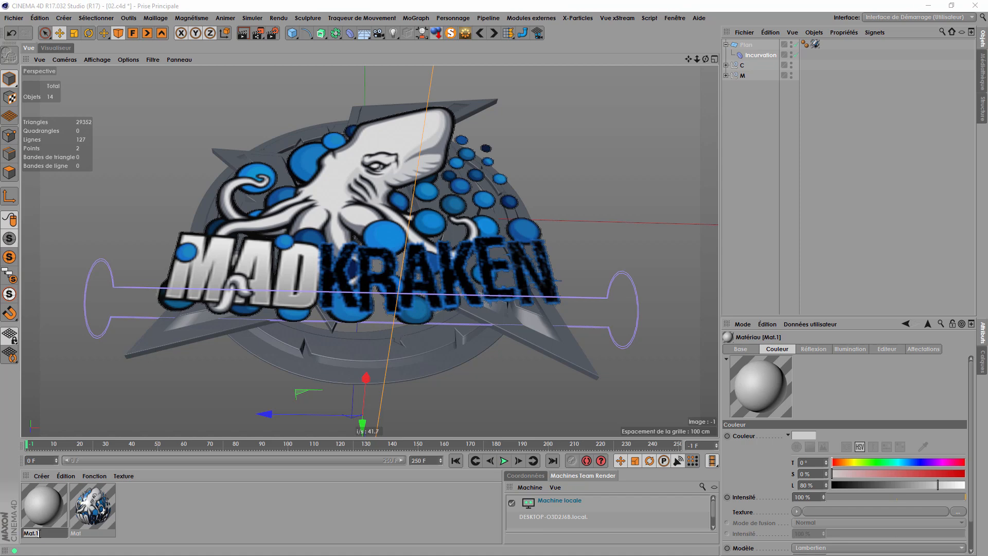
pyautogui.write('GRis')
pyautogui.press('BackSpace')
pyautogui.press('BackSpace')
pyautogui.press('BackSpace')
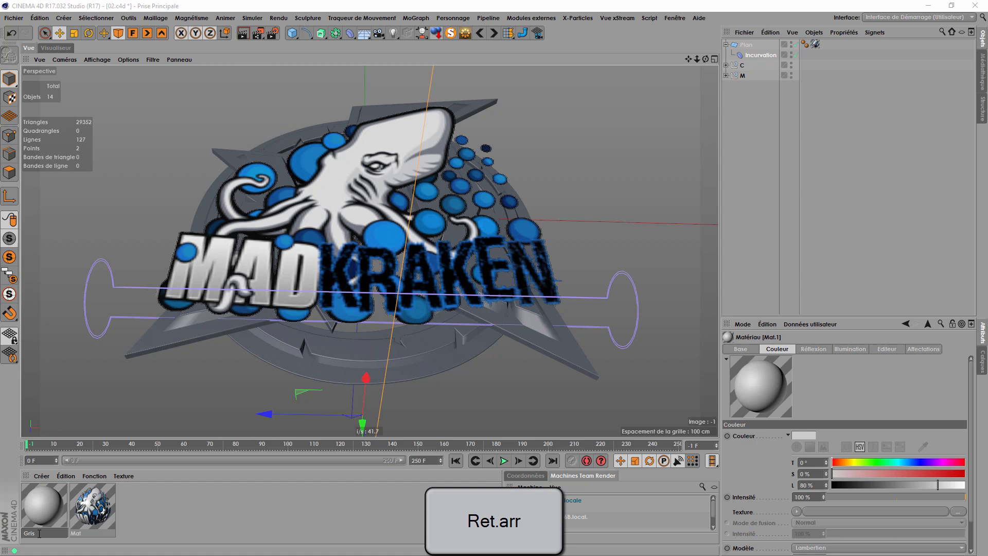
# Step: Create a second new material and name it Noir
pyautogui.doubleClick(140, 526)
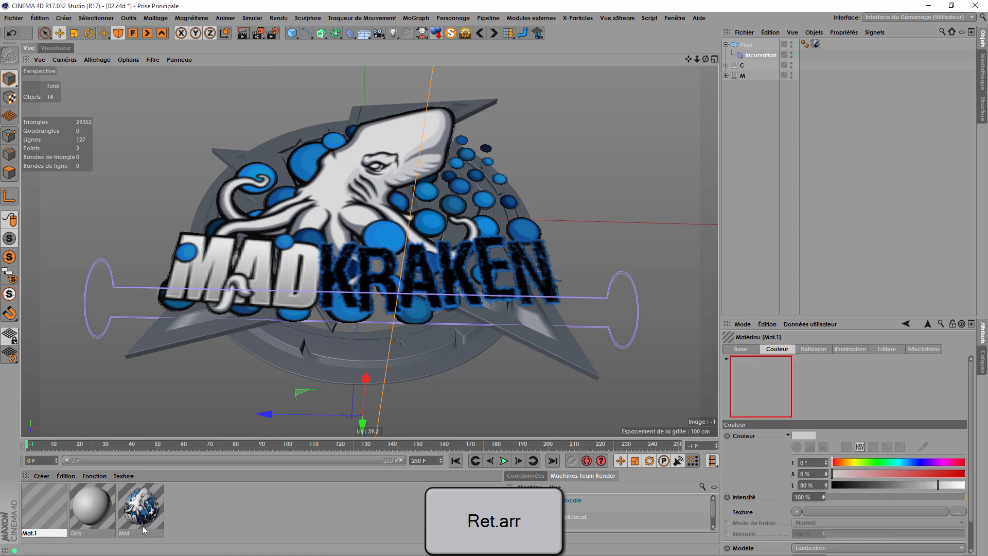
pyautogui.doubleClick(43, 534)
pyautogui.write('Noir')
pyautogui.press('Return')
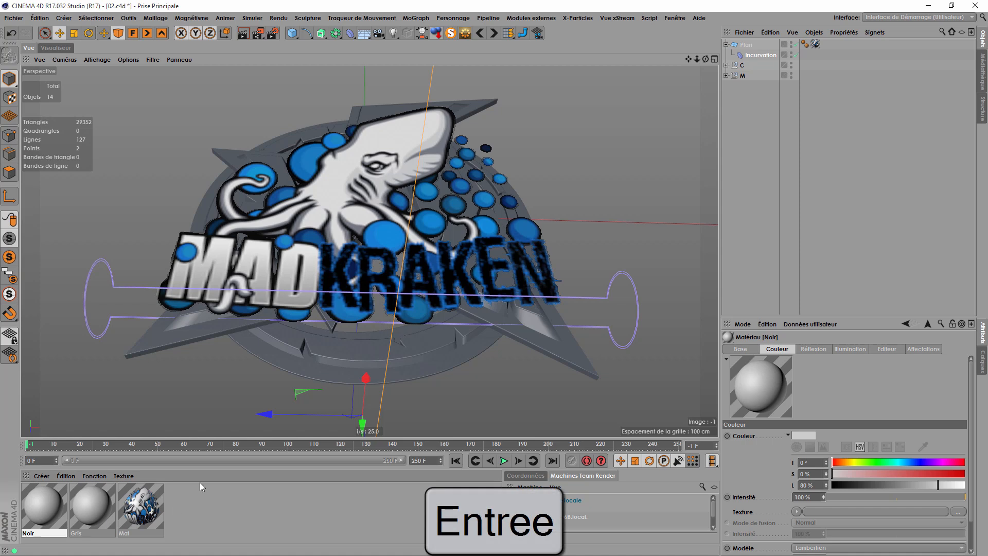
# Step: Create a third new material and name it Gris clair
pyautogui.doubleClick(217, 521)
pyautogui.doubleClick(44, 533)
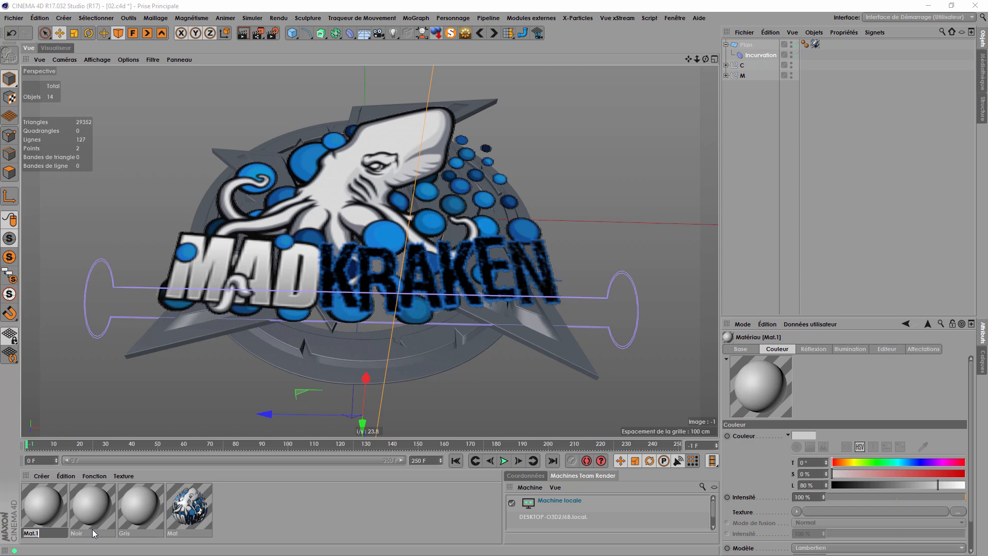
pyautogui.write('Gris clair')
pyautogui.press('Return')
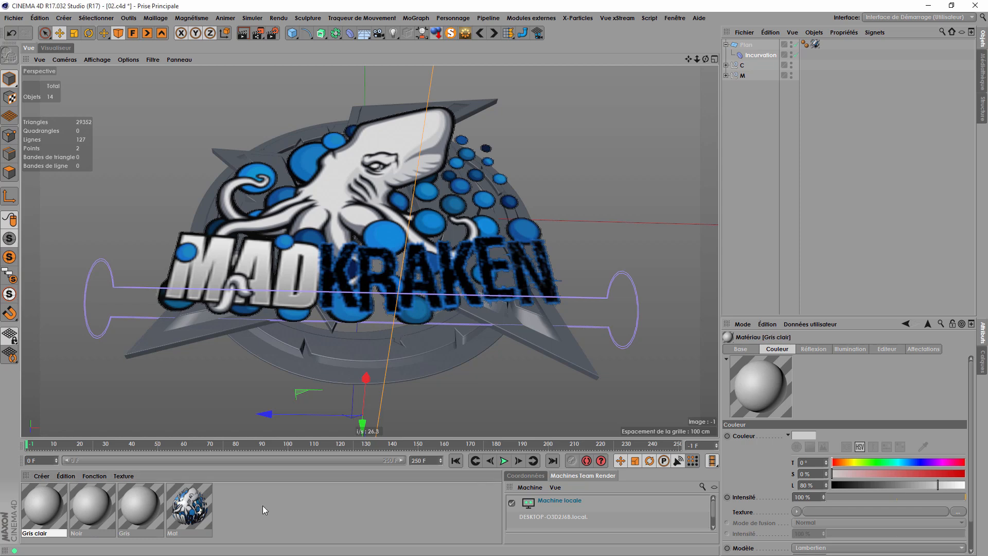
# Step: Open the Gris material for editing and darken its colour to a brightness of 28 % using the colour wheel
pyautogui.click(133, 515)
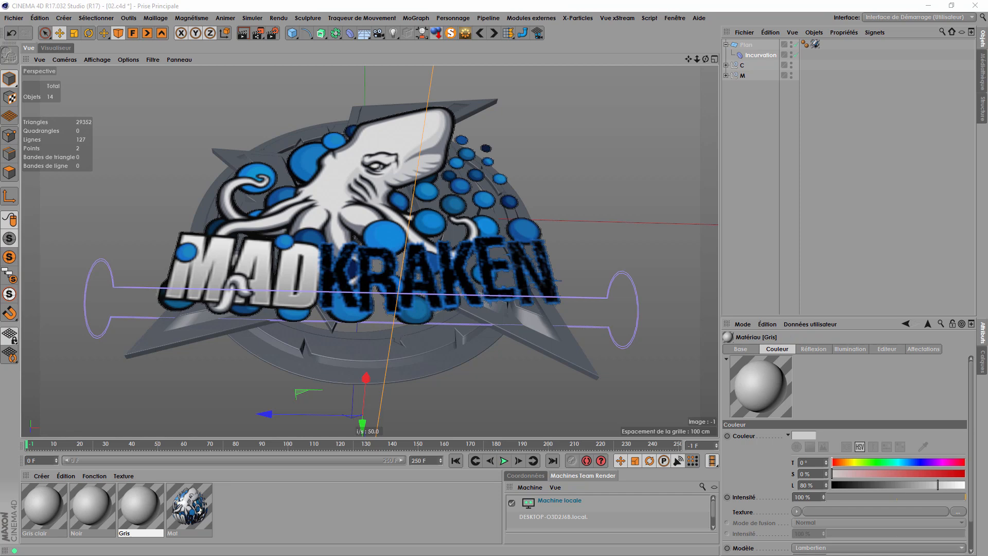
pyautogui.moveTo(505, 146); pyautogui.dragTo(482, 177)
pyautogui.click(470, 286)
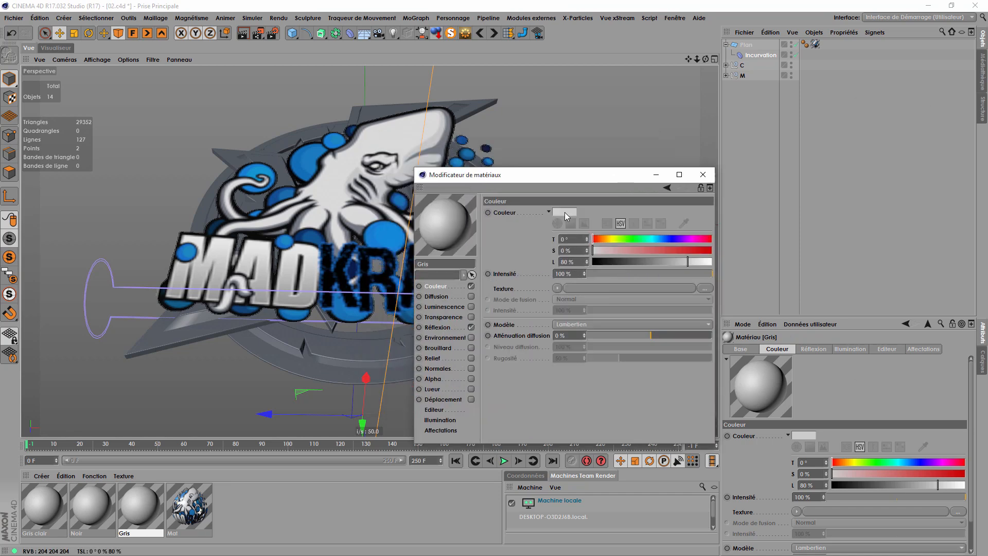
pyautogui.click(564, 212)
pyautogui.click(557, 223)
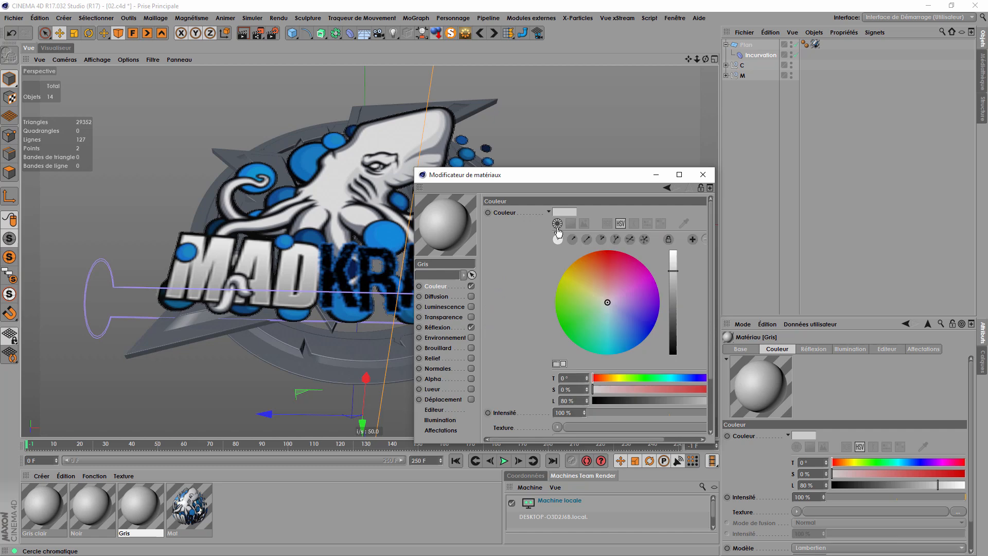
pyautogui.moveTo(673, 296); pyautogui.dragTo(683, 325)
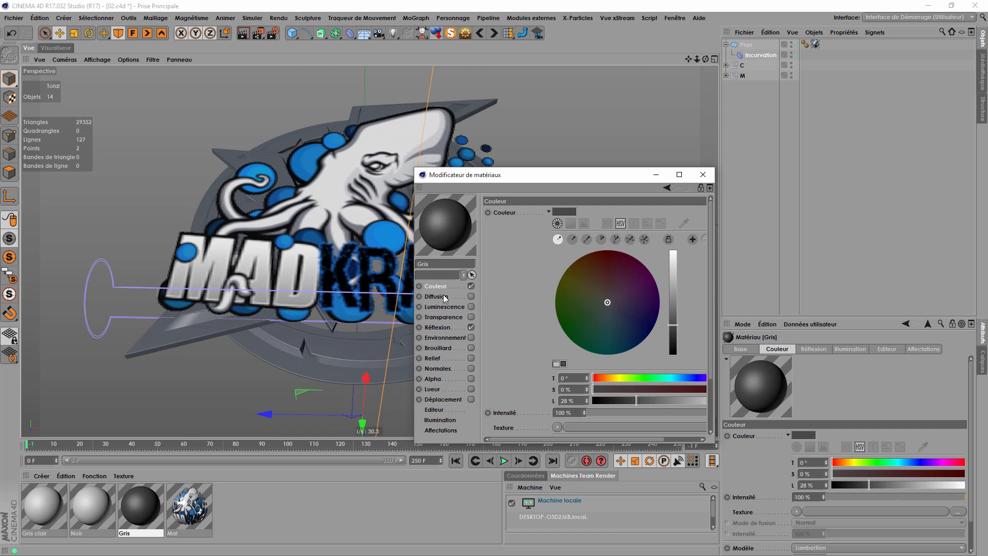
# Step: Add a Réflexion (Antérieure) layer to the Gris material's reflection and set the layer's brightness to 51 %
pyautogui.click(438, 327)
pyautogui.click(515, 236)
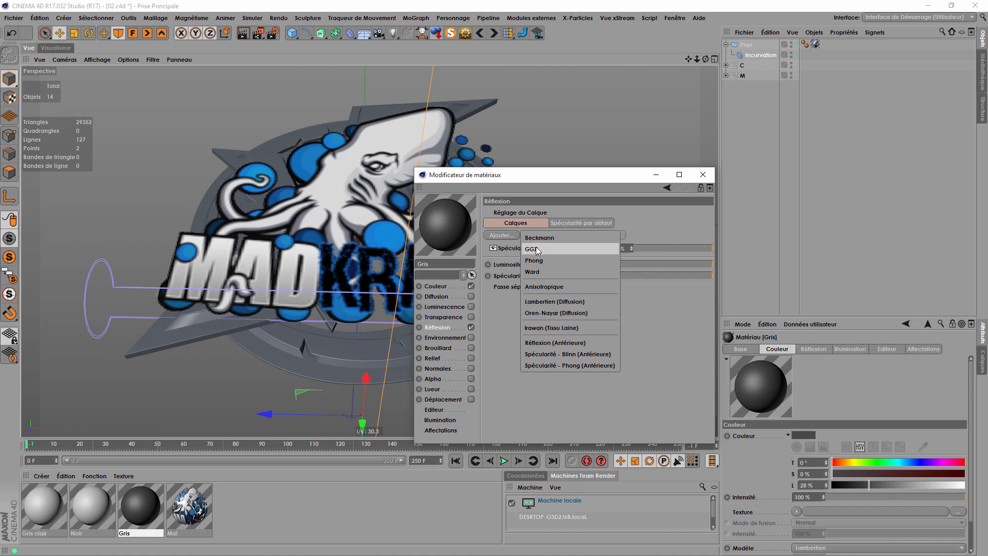
pyautogui.click(580, 342)
pyautogui.scroll(-3, 617, 257)
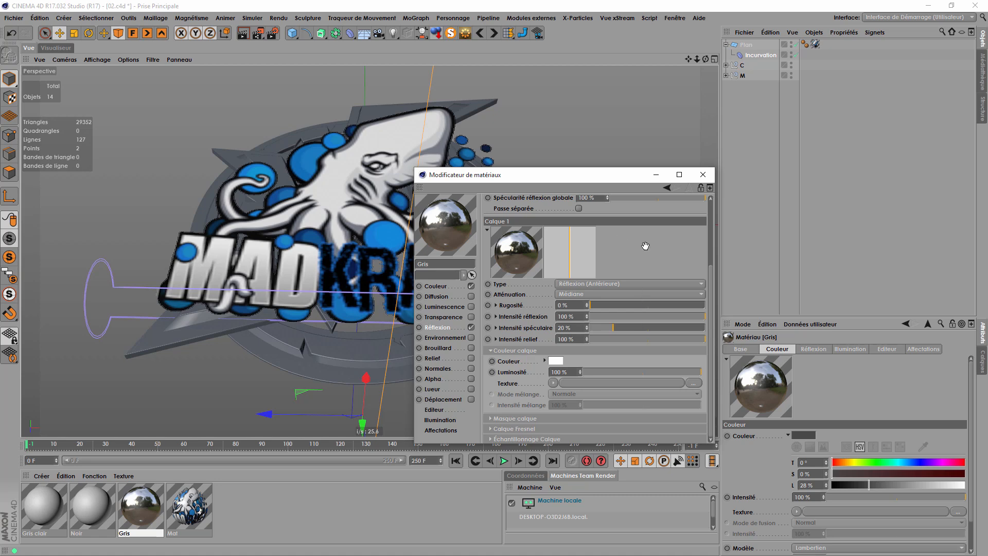
pyautogui.moveTo(637, 369); pyautogui.dragTo(644, 375)
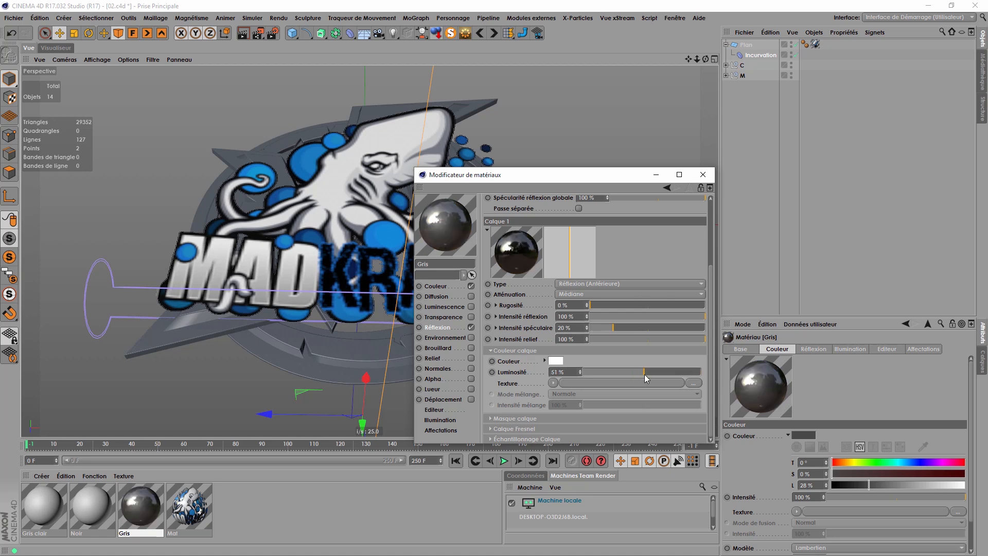
# Step: Load a Fresnel texture into the reflection layer's colour and set its mix strength to 29 %
pyautogui.click(553, 382)
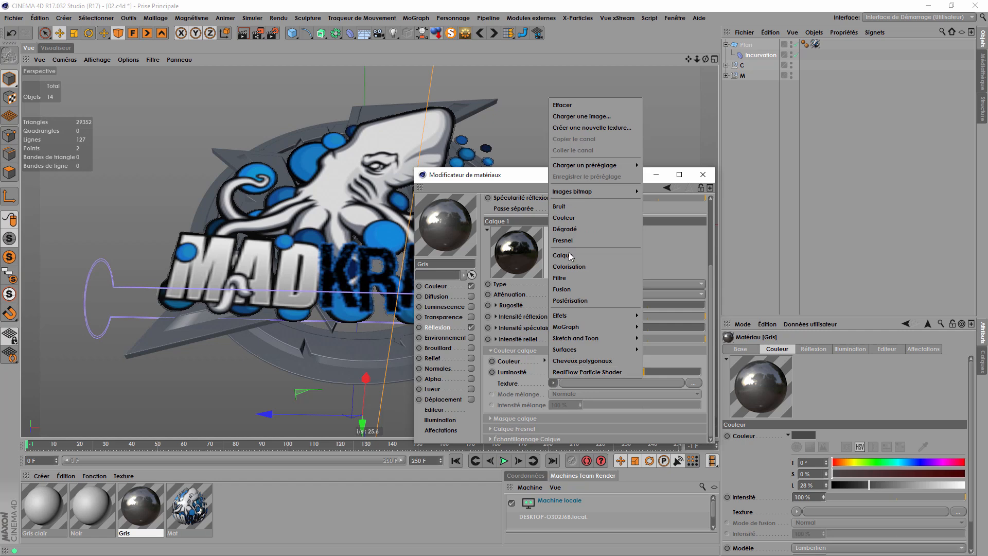
pyautogui.click(581, 241)
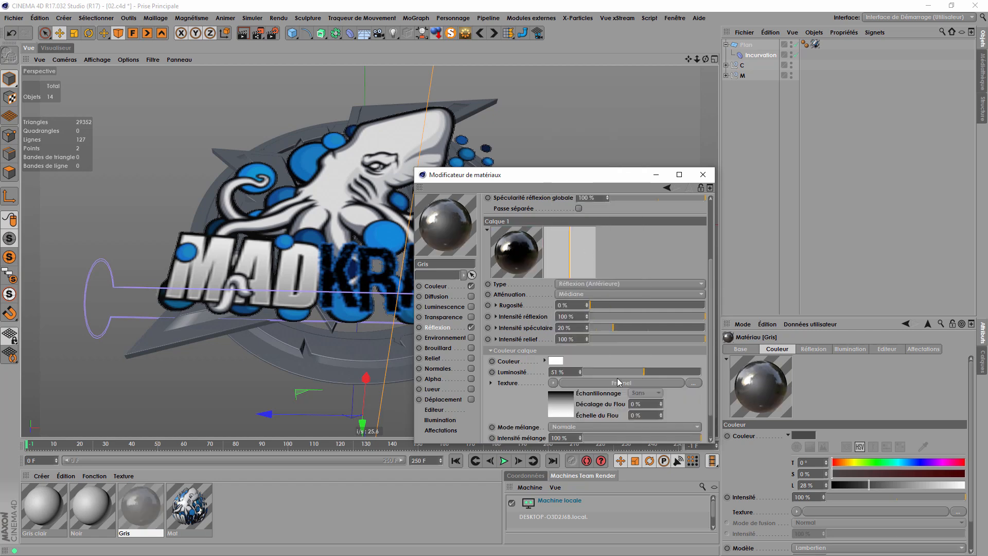
pyautogui.scroll(-3, 668, 405)
pyautogui.moveTo(626, 404); pyautogui.dragTo(617, 404)
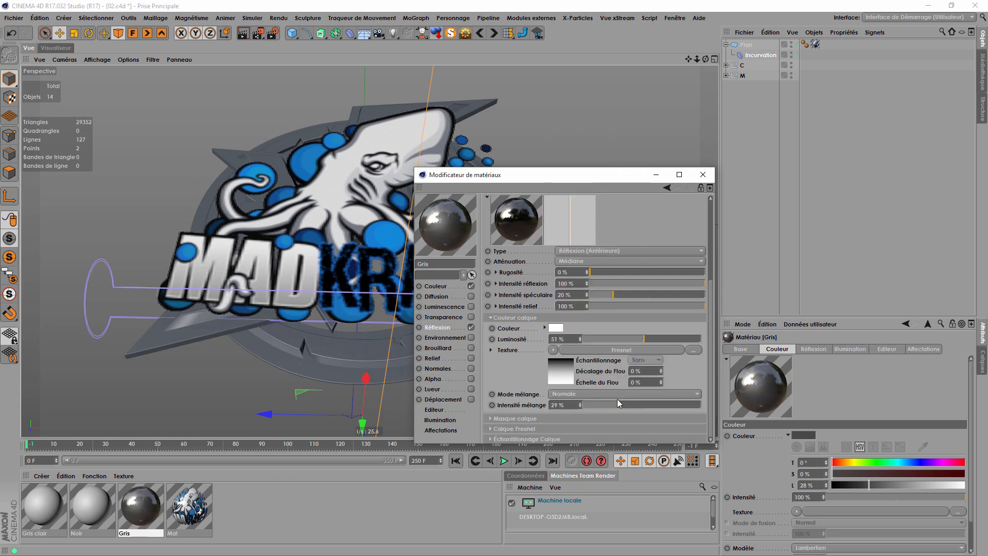
# Step: Set the specular intensity of the Gris material's Calque 1 reflection layer to 0 %
pyautogui.scroll(5, 631, 319)
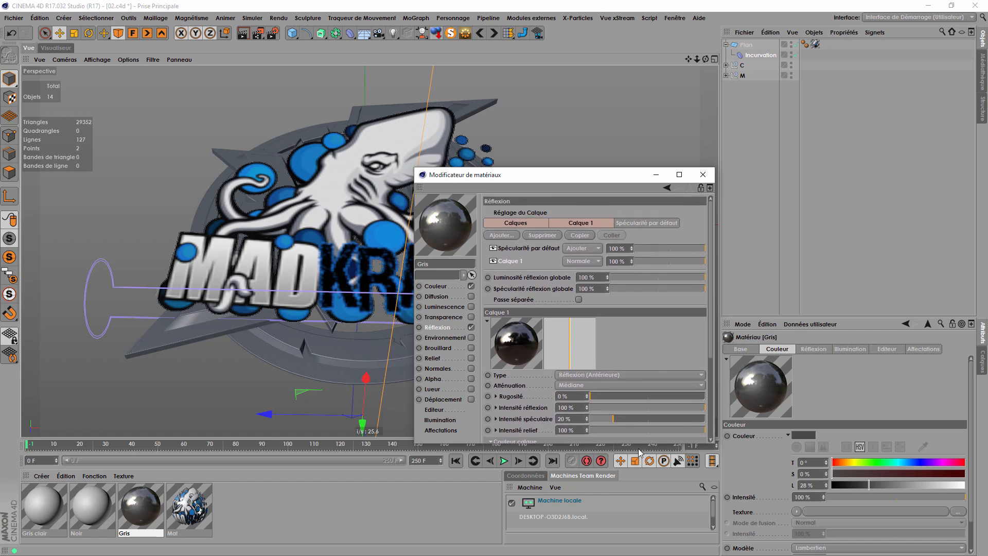
pyautogui.scroll(-1, 638, 287)
pyautogui.scroll(1, 603, 360)
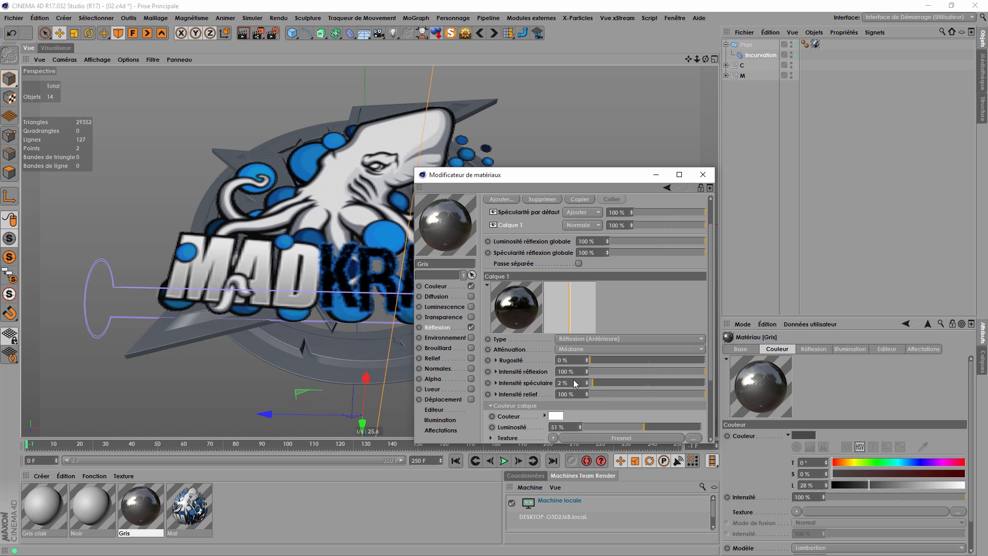
# Step: Set the Gris material's default specular layer to a specular intensity of 66 % and a width of 25 %
pyautogui.scroll(2, 576, 360)
pyautogui.click(521, 247)
pyautogui.scroll(-4, 642, 230)
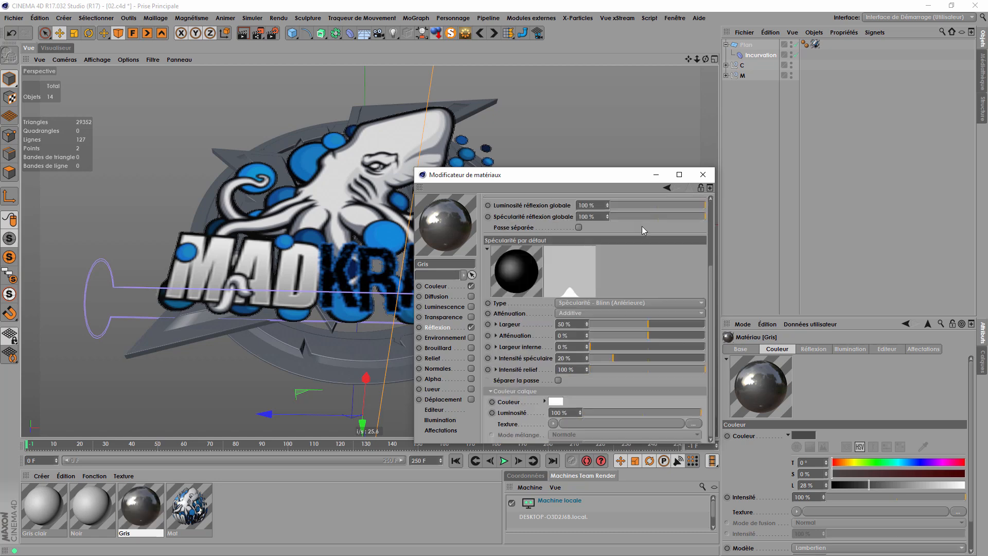
pyautogui.scroll(-1, 641, 230)
pyautogui.moveTo(622, 335); pyautogui.dragTo(667, 337)
pyautogui.click(618, 303)
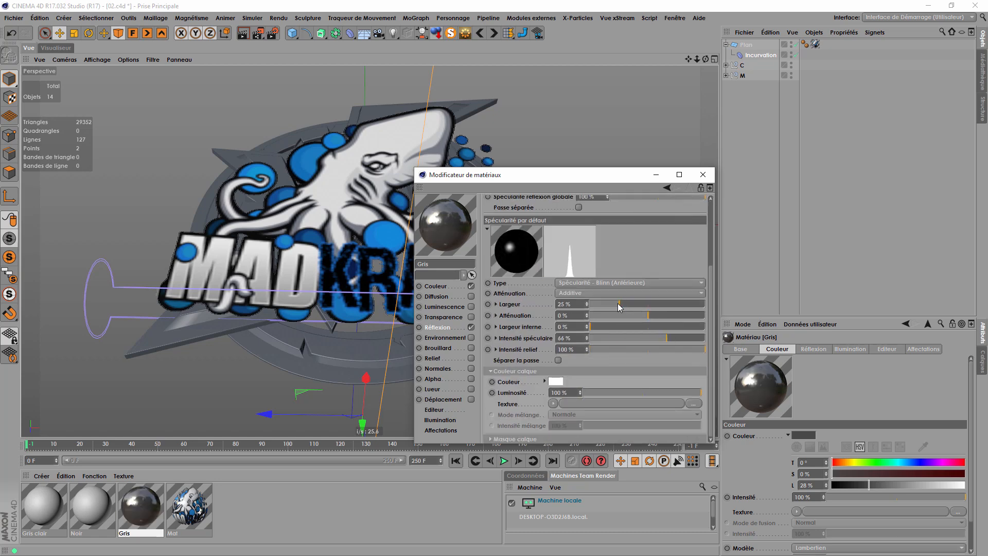
pyautogui.scroll(4, 655, 345)
pyautogui.moveTo(656, 345)
pyautogui.mouseDown()
pyautogui.moveTo(621, 304)
pyautogui.moveTo(653, 351)
pyautogui.mouseUp()
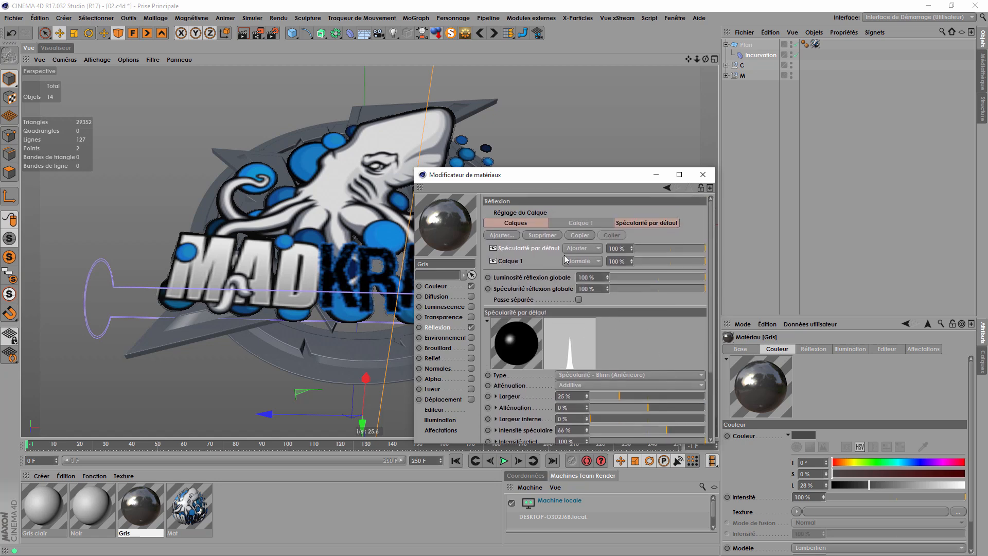
# Step: Copy the Calque 1 reflection layer from the Gris material and paste it into Gris clair
pyautogui.click(518, 262)
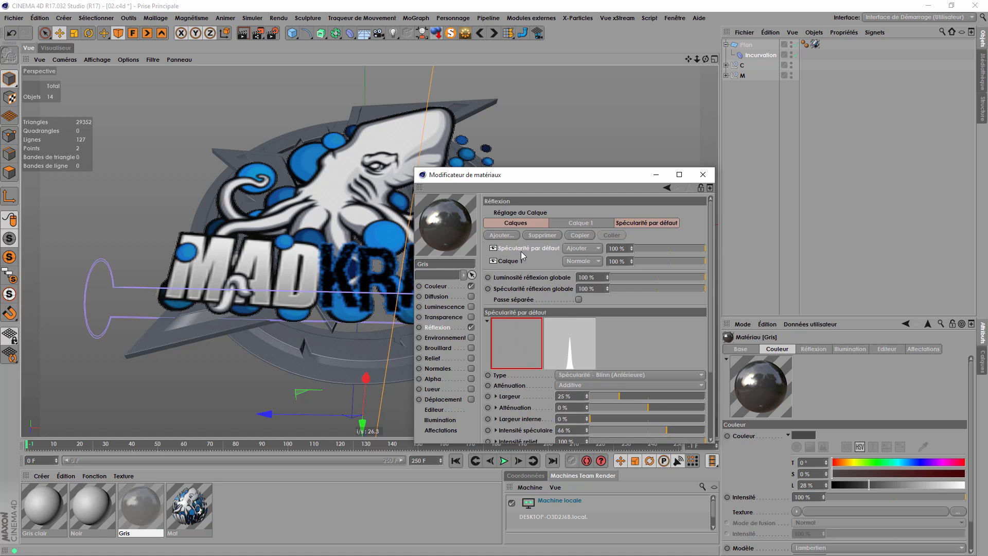
pyautogui.click(581, 236)
pyautogui.click(81, 513)
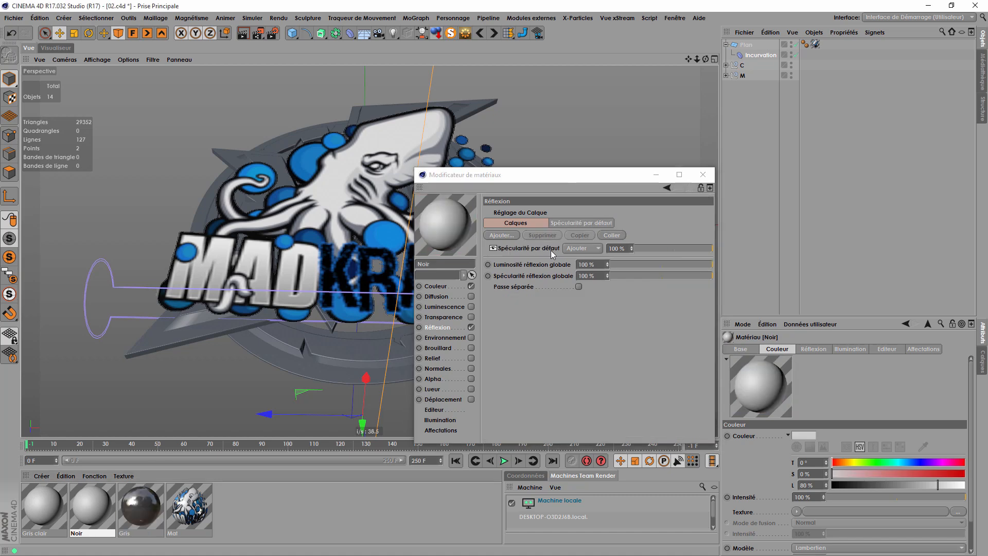
pyautogui.click(52, 507)
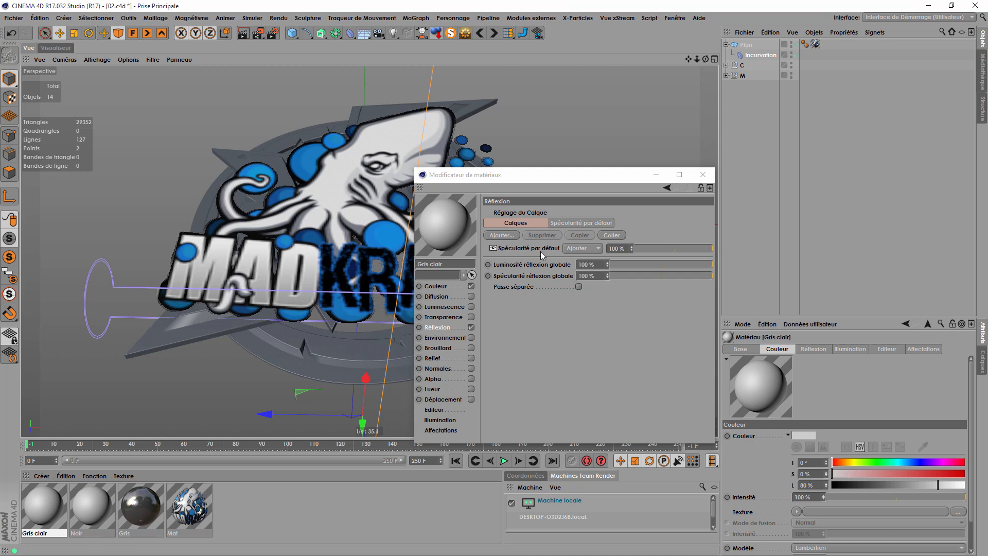
pyautogui.click(612, 236)
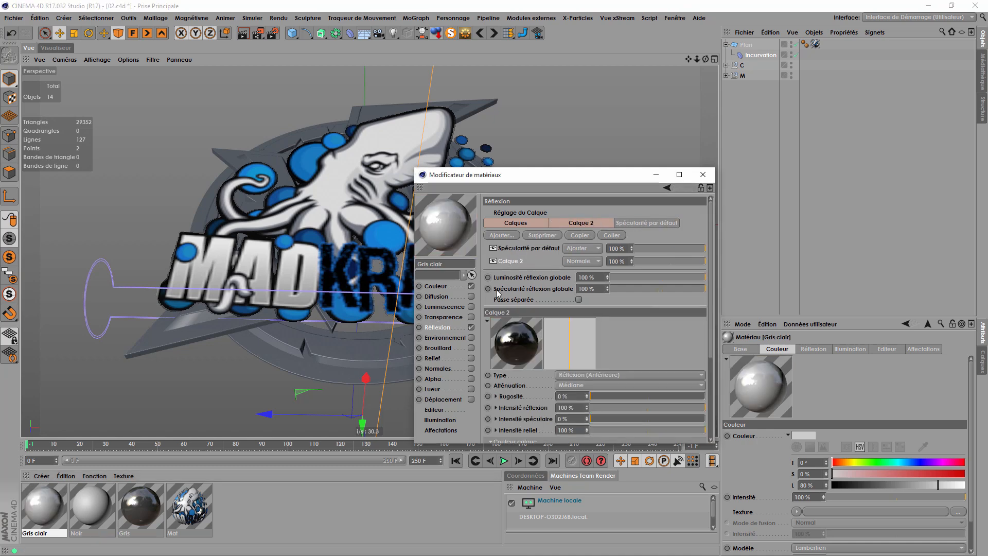
# Step: Copy the Gris material's default specular layer into Gris clair and remove one of the two specular layers there
pyautogui.click(141, 507)
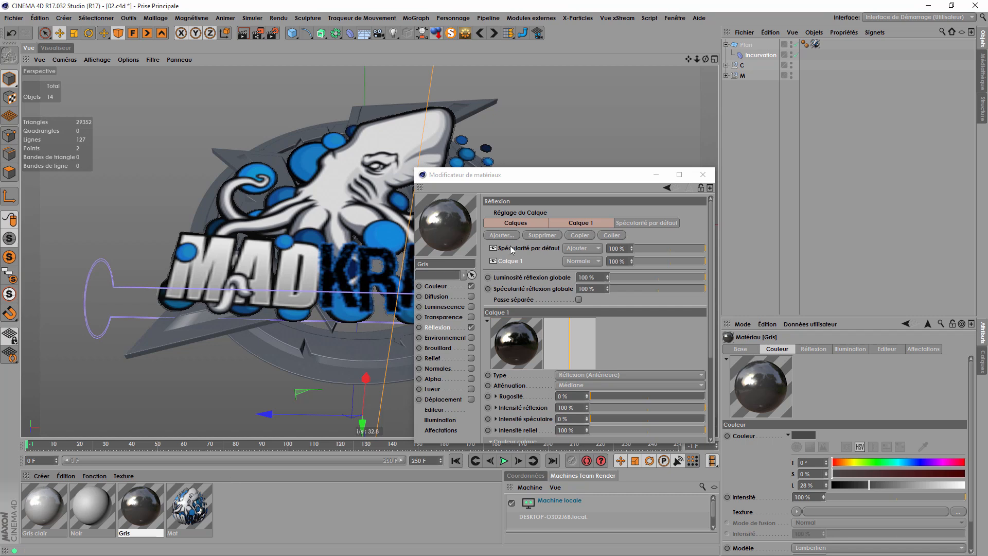
pyautogui.click(579, 235)
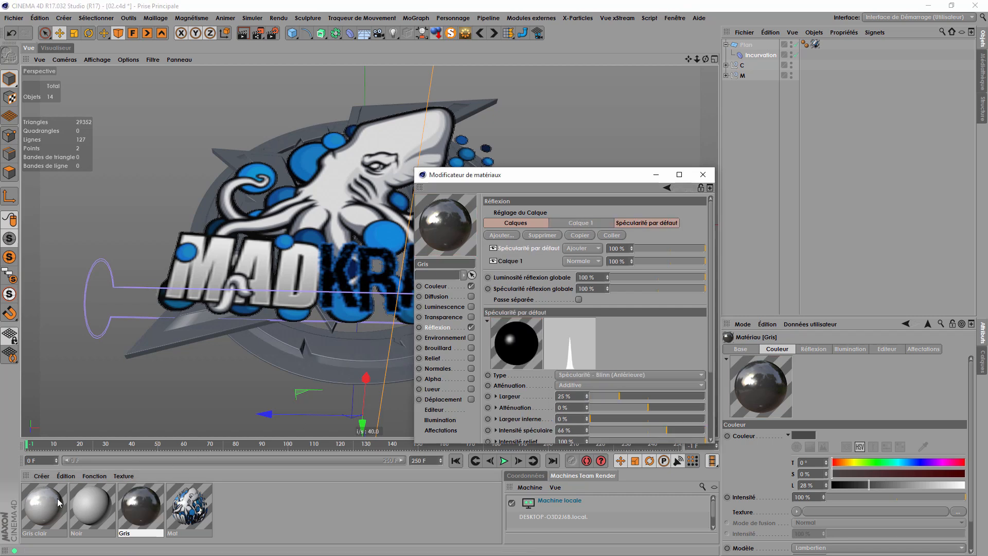
pyautogui.click(44, 507)
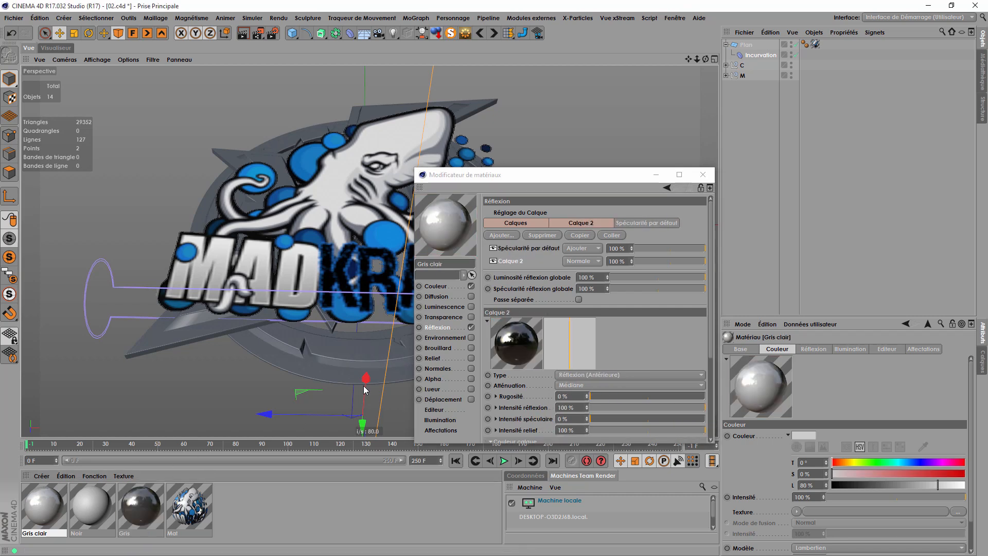
pyautogui.click(611, 235)
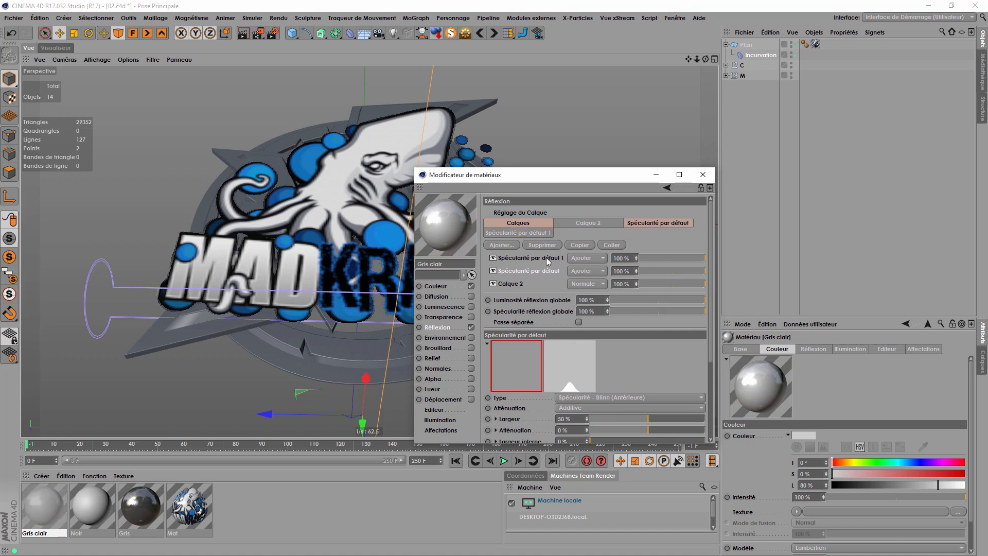
pyautogui.click(548, 249)
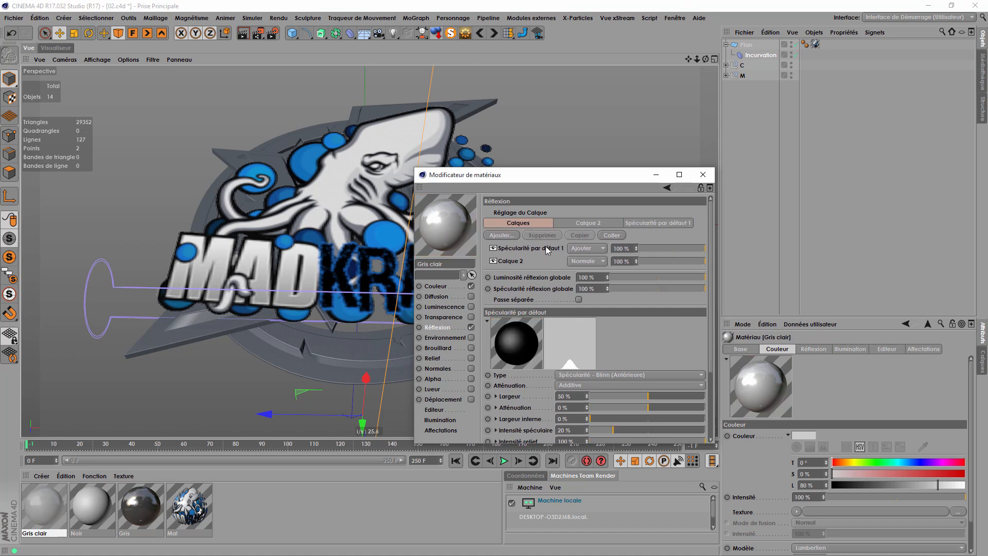
# Step: Copy the Calque 1 reflection layer from Gris into the Noir material and place it below the default specular layer
pyautogui.click(91, 511)
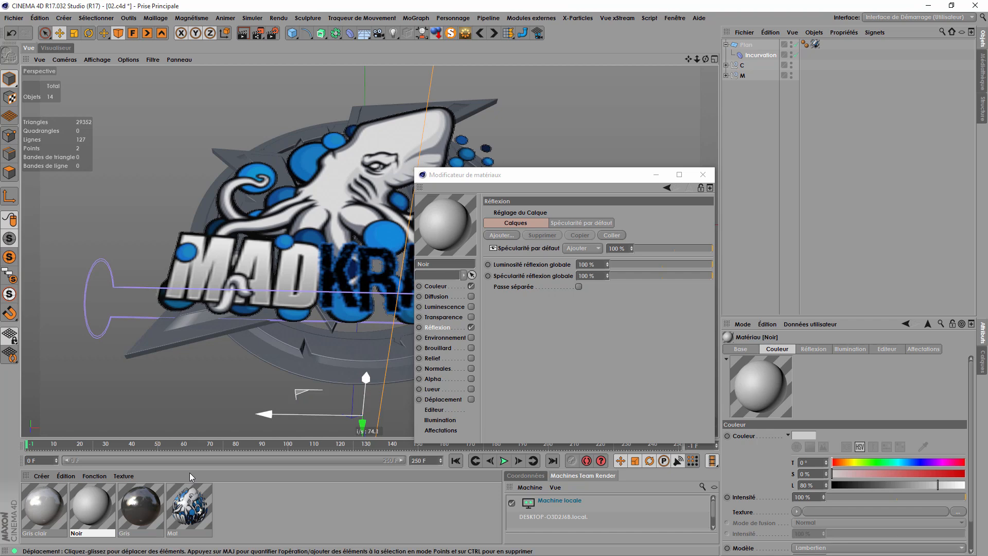
pyautogui.click(146, 506)
pyautogui.click(517, 261)
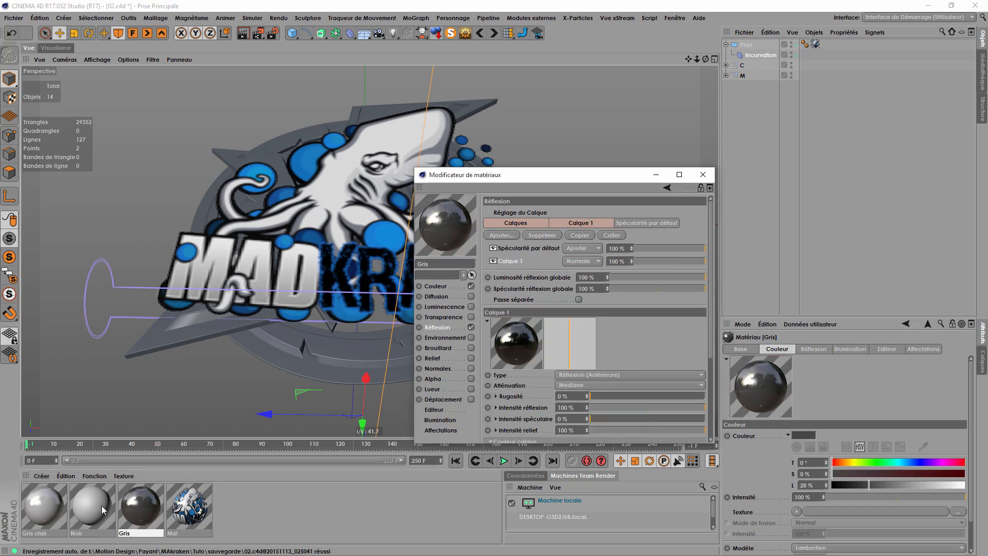
pyautogui.click(101, 505)
pyautogui.click(520, 250)
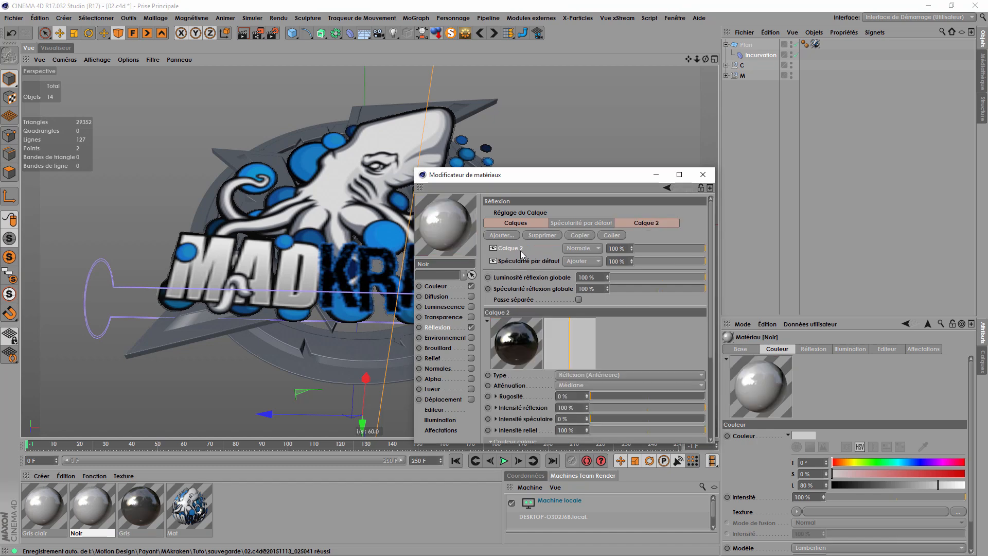
# Step: Set the Noir reflection layer's brightness to 20 % and its Fresnel mix strength to 5 %
pyautogui.scroll(-4, 617, 350)
pyautogui.moveTo(615, 340); pyautogui.dragTo(607, 337)
pyautogui.click(590, 405)
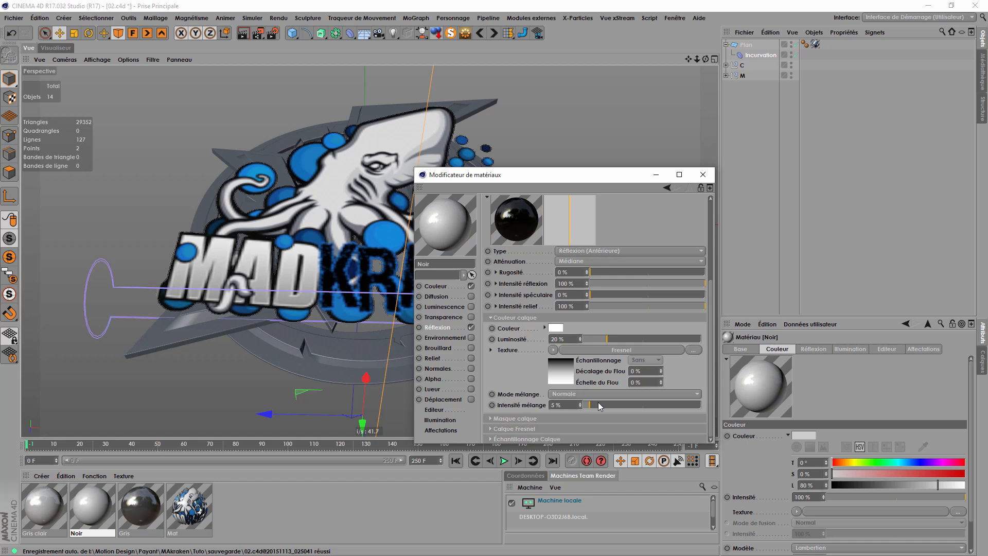
pyautogui.scroll(3, 629, 311)
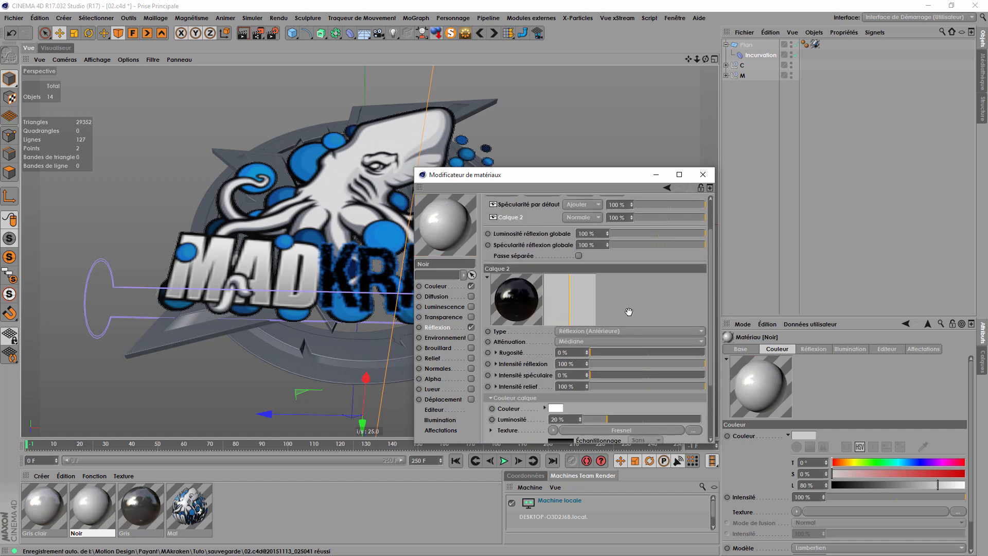
# Step: Darken the Gris clair material's colour to a brightness of 75 %
pyautogui.click(54, 520)
pyautogui.click(443, 286)
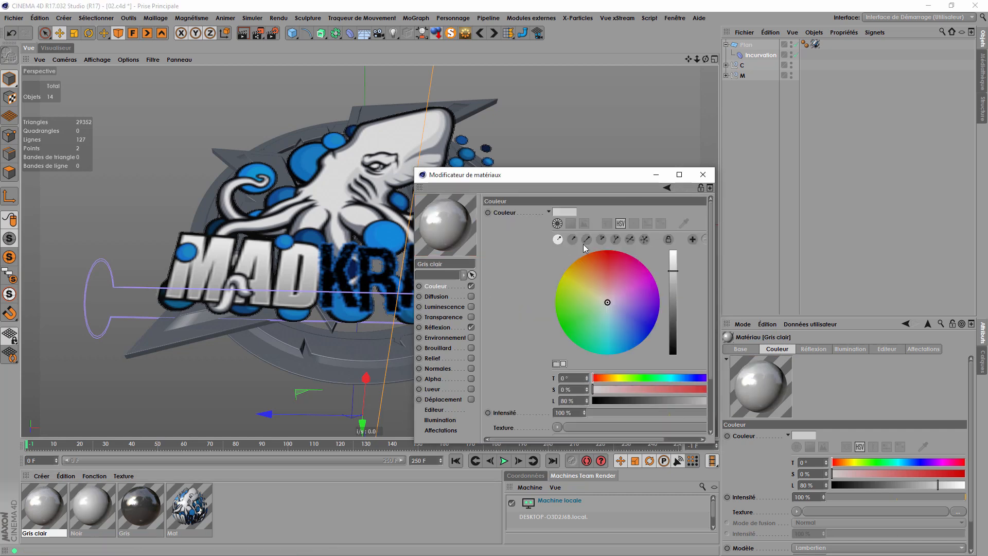
pyautogui.moveTo(674, 271); pyautogui.dragTo(679, 280)
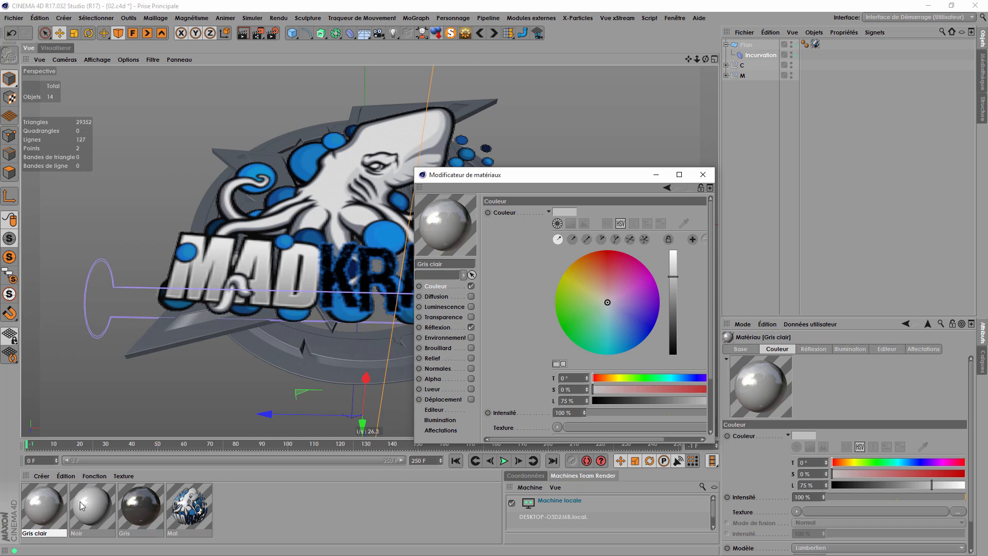
pyautogui.click(59, 506)
# Step: Set the Noir material's colour brightness to 0 % and close the material editor
pyautogui.click(106, 510)
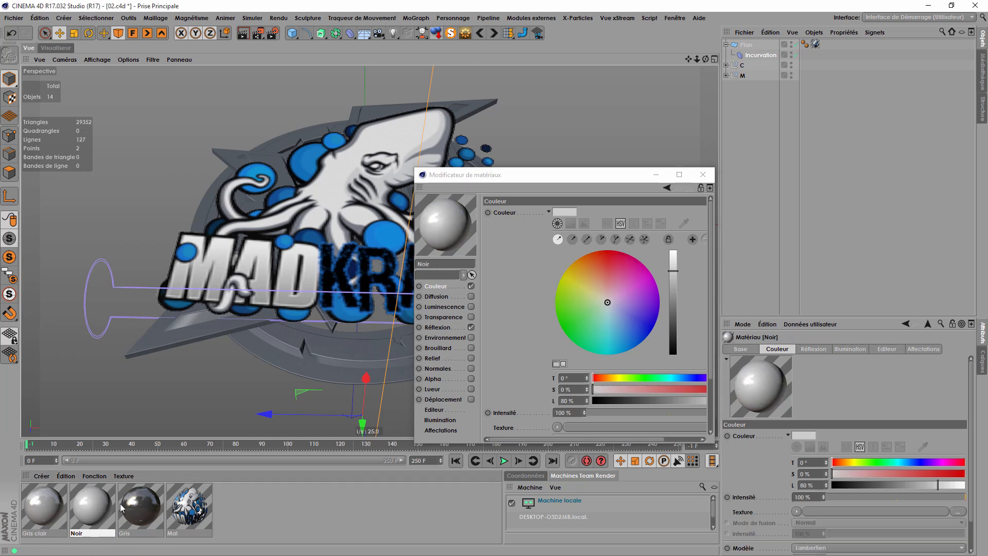
pyautogui.moveTo(672, 271); pyautogui.dragTo(671, 357)
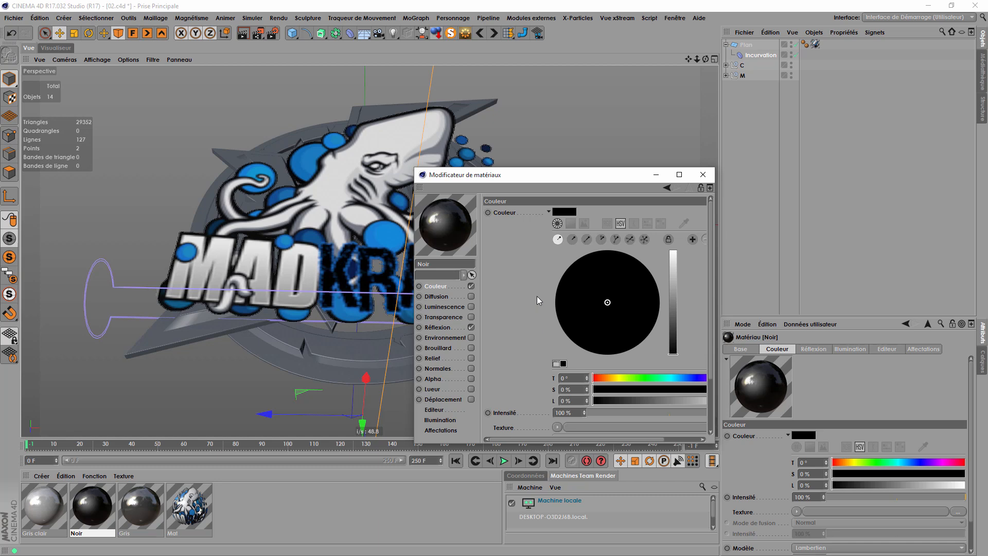
pyautogui.click(702, 174)
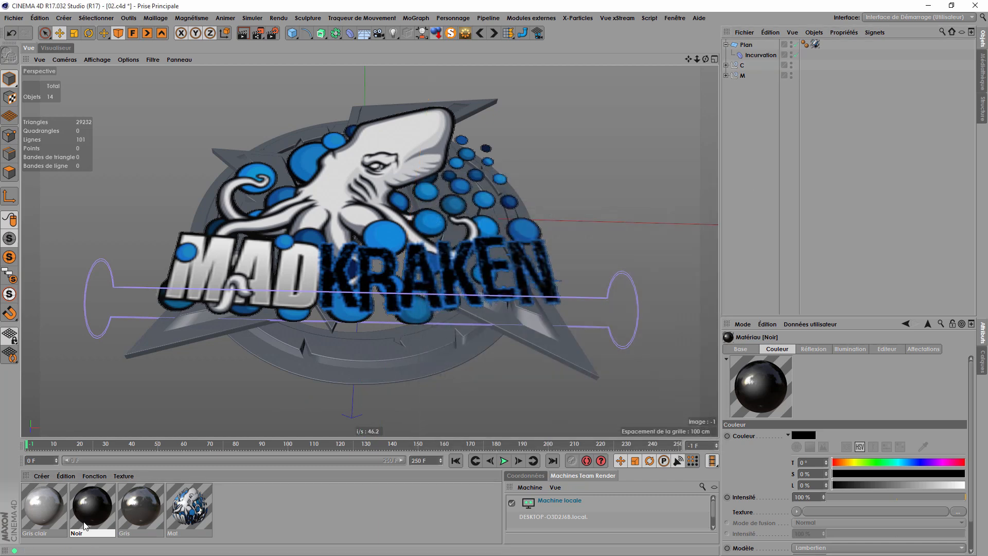
# Step: Reorder the materials from dark to light as Noir, Gris and Gris clair
pyautogui.moveTo(69, 519); pyautogui.dragTo(155, 525)
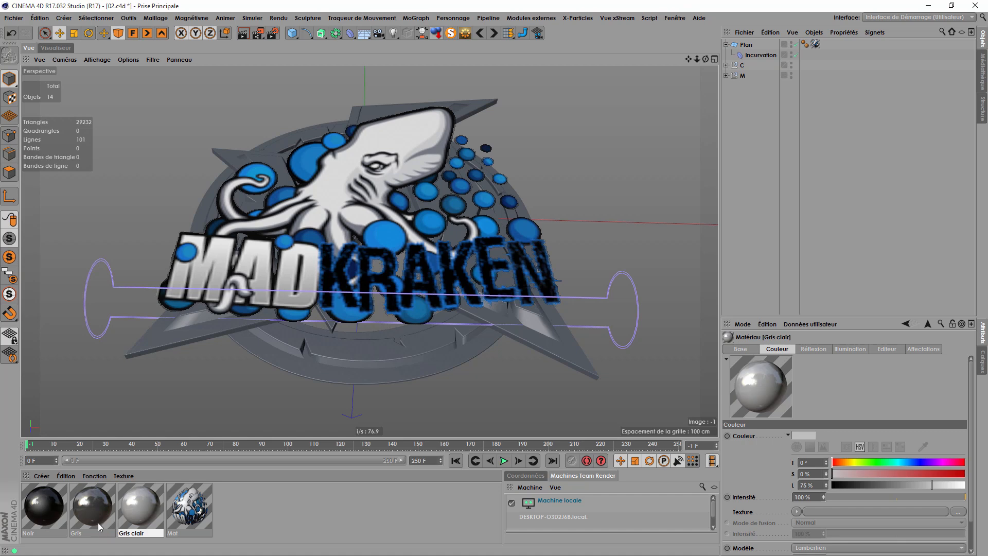
pyautogui.click(42, 513)
pyautogui.click(127, 502)
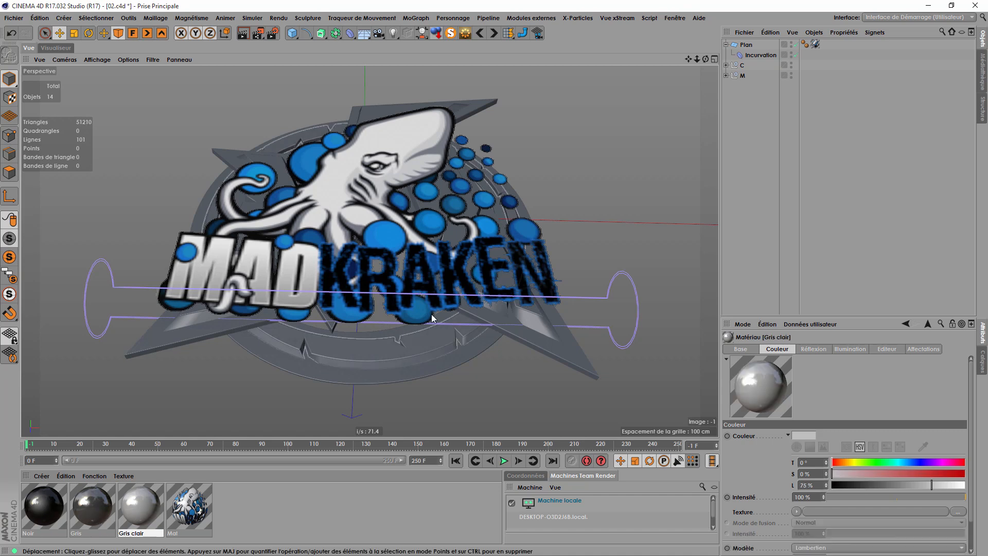
# Step: Apply the Noir material to the outer borders of the M and the ring, and Gris to the ring's inner band
pyautogui.moveTo(89, 498); pyautogui.dragTo(539, 345)
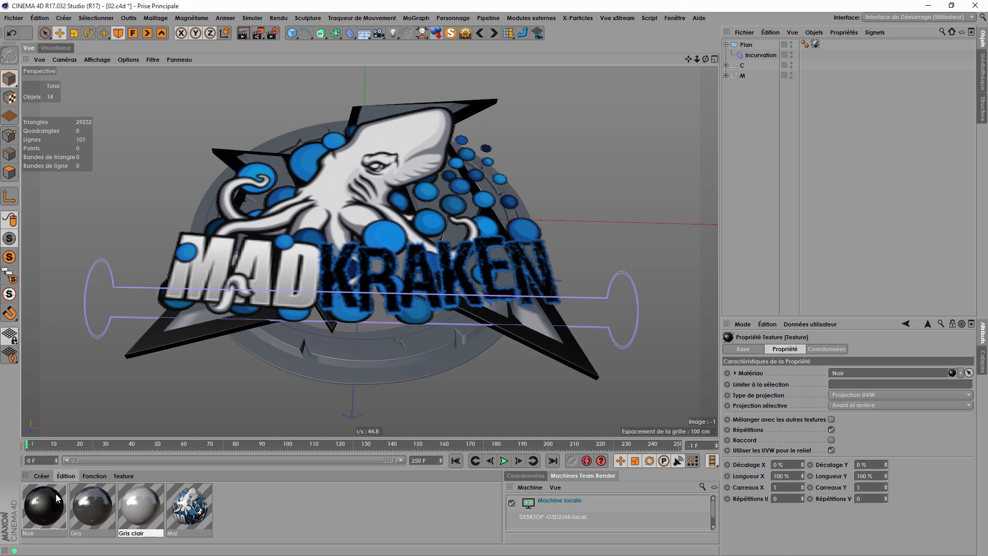
pyautogui.moveTo(276, 375); pyautogui.dragTo(307, 374)
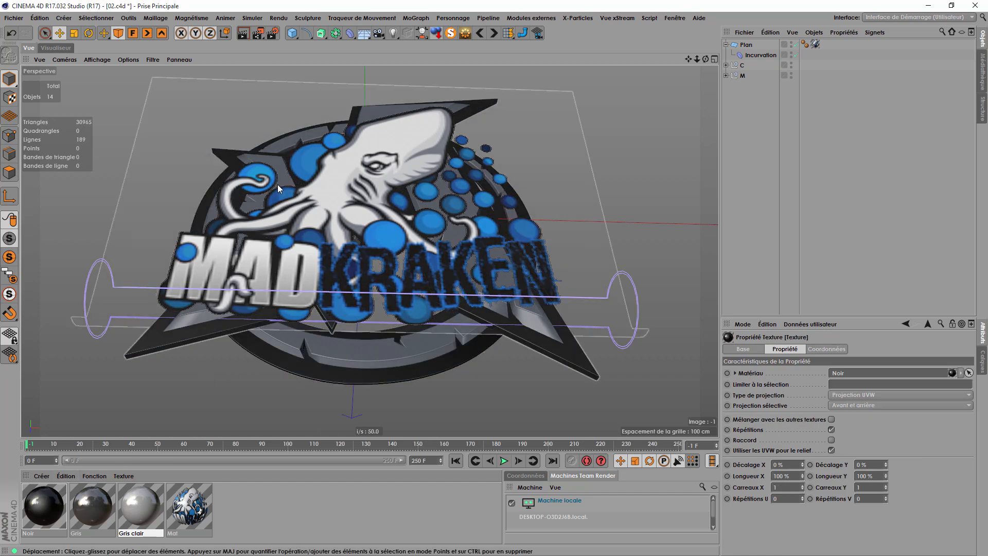
pyautogui.scroll(3, 306, 167)
pyautogui.moveTo(91, 509); pyautogui.dragTo(386, 407)
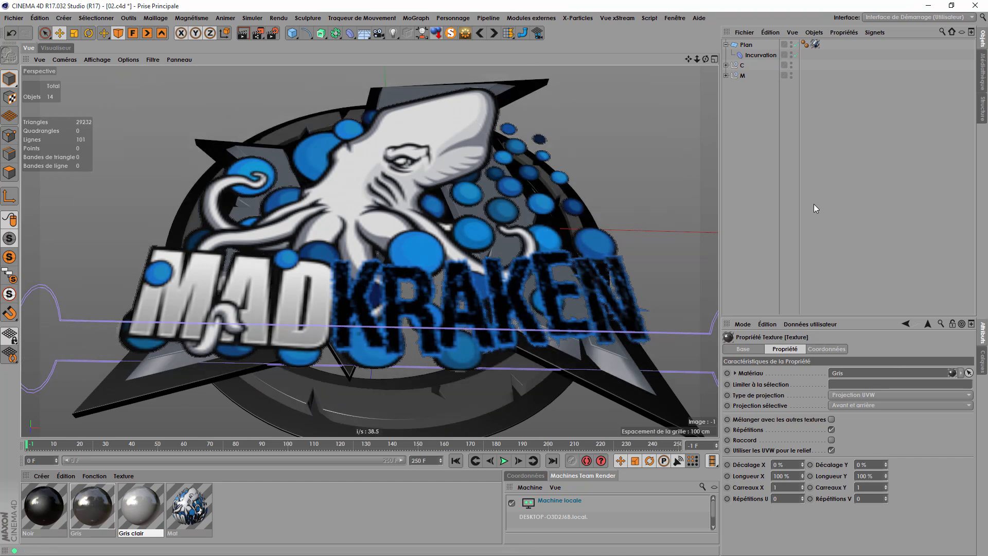
# Step: Limit the Gris texture on the ring's inner band to the C1 cap selection
pyautogui.click(726, 76)
pyautogui.click(751, 87)
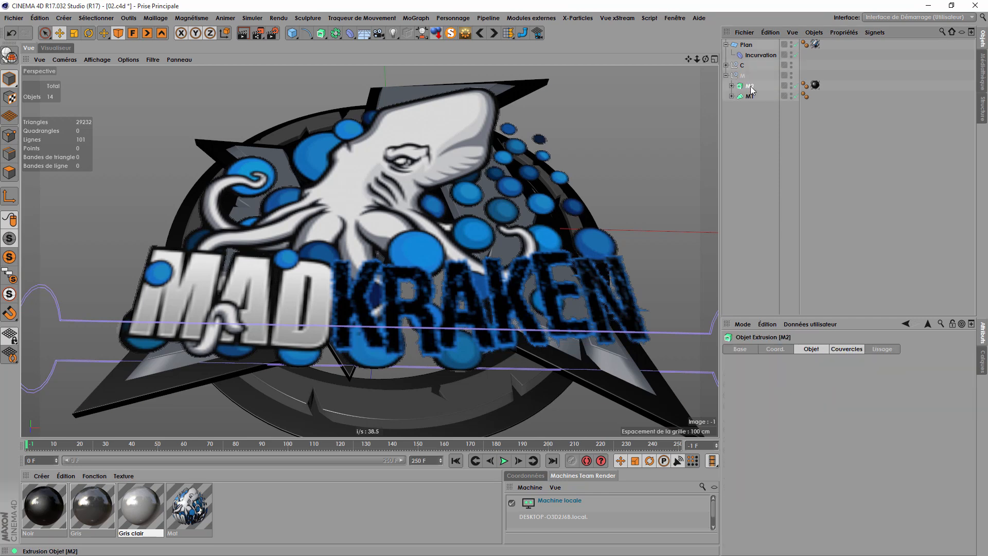
pyautogui.click(725, 65)
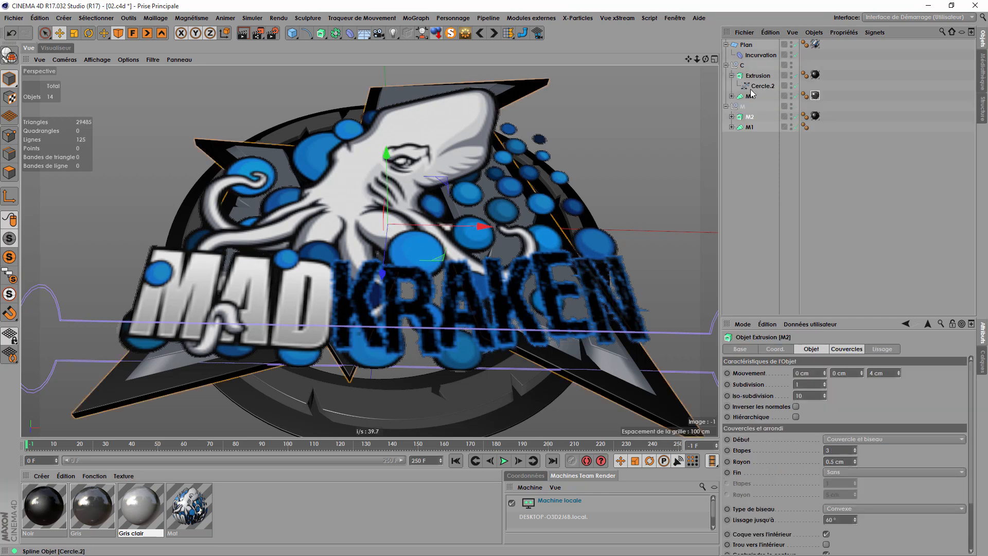
pyautogui.click(758, 77)
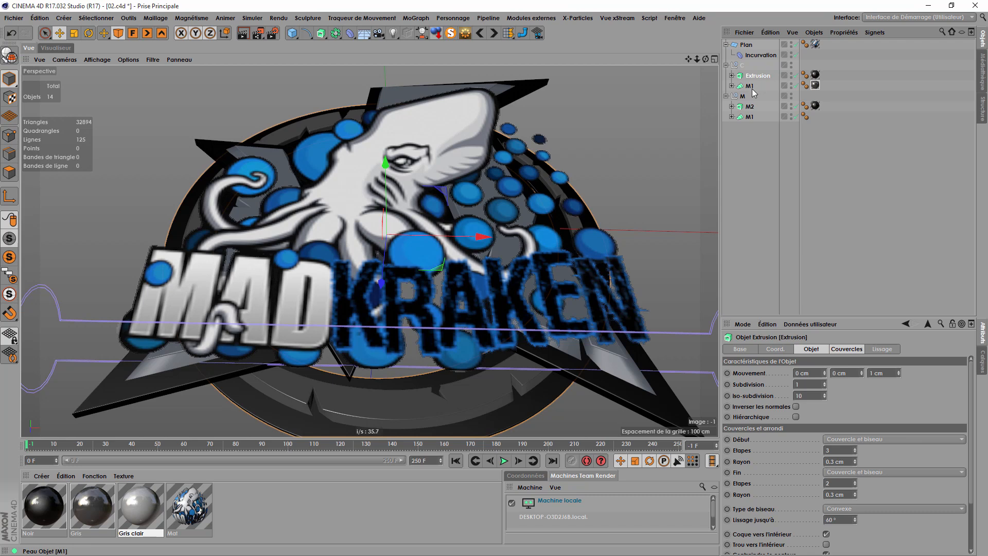
pyautogui.click(749, 87)
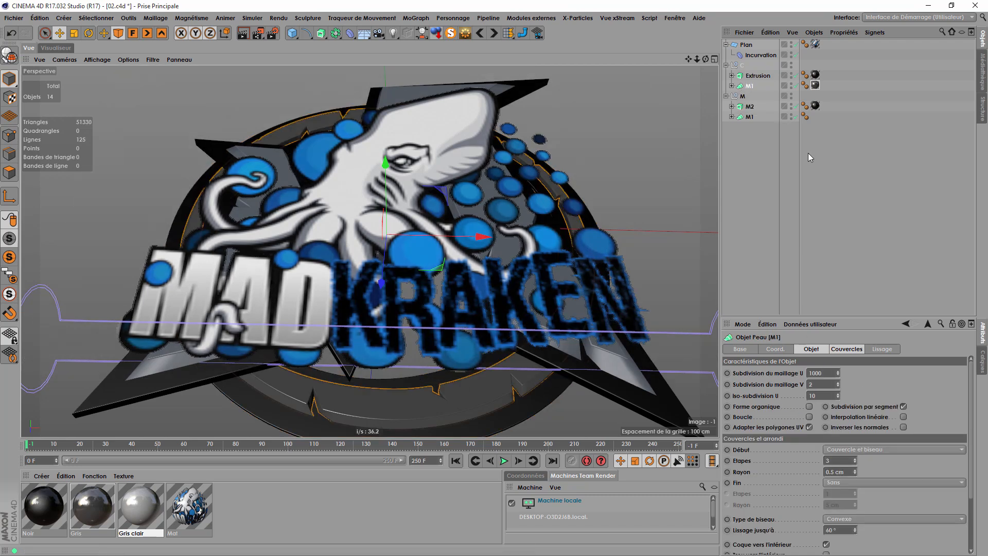
pyautogui.click(816, 85)
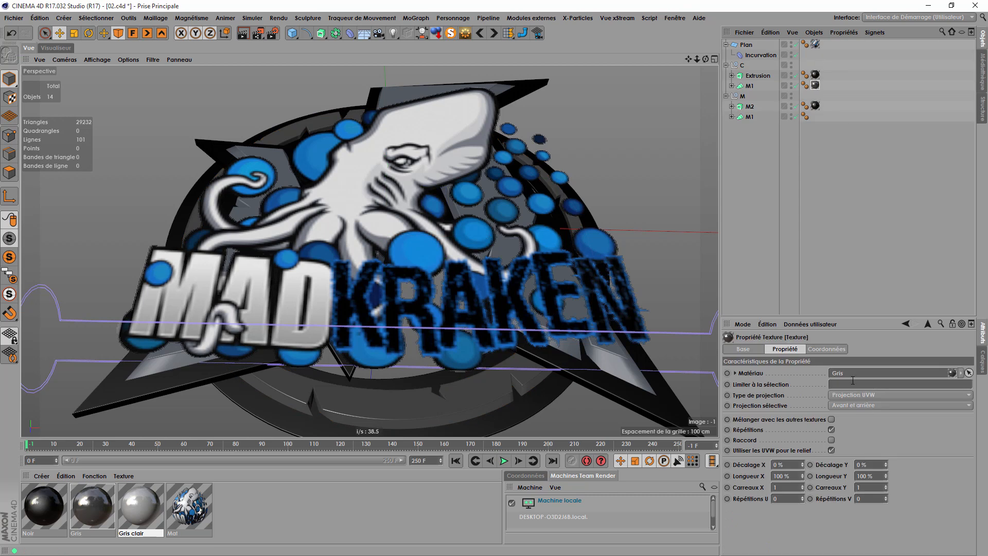
pyautogui.click(853, 381)
pyautogui.write('C2')
pyautogui.press('Return')
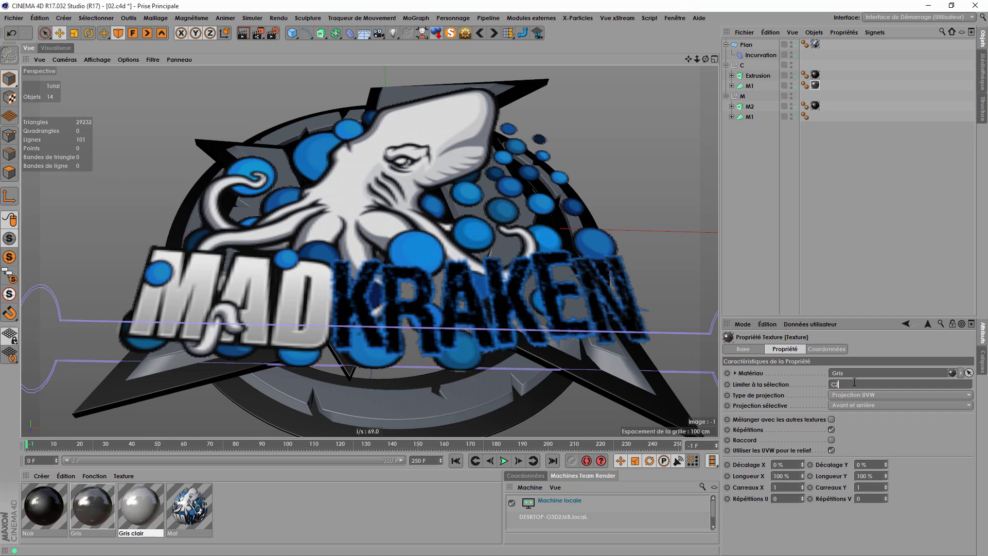
pyautogui.write('1')
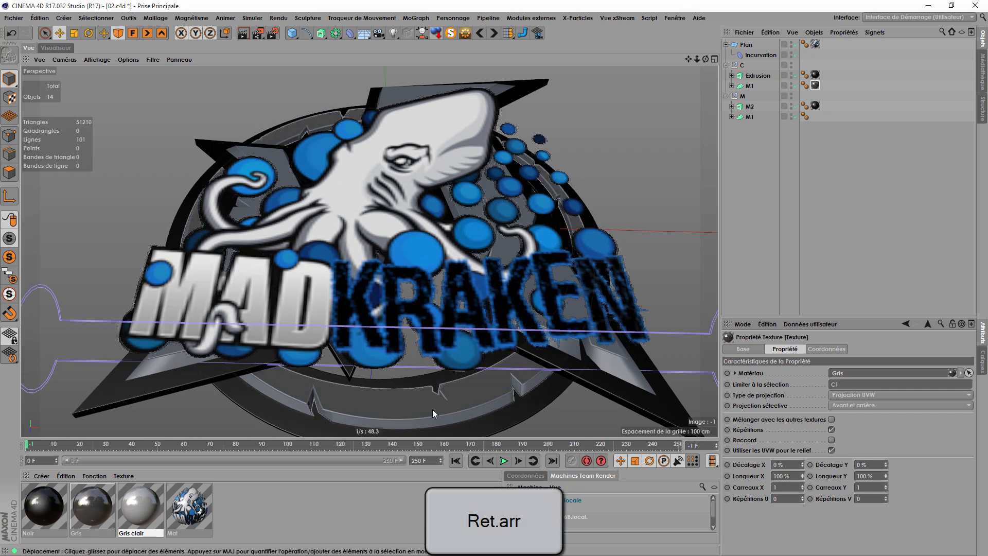
# Step: Copy the ring's C1-limited Gris texture onto the inner part of the M
pyautogui.scroll(-2, 289, 385)
pyautogui.click(181, 363)
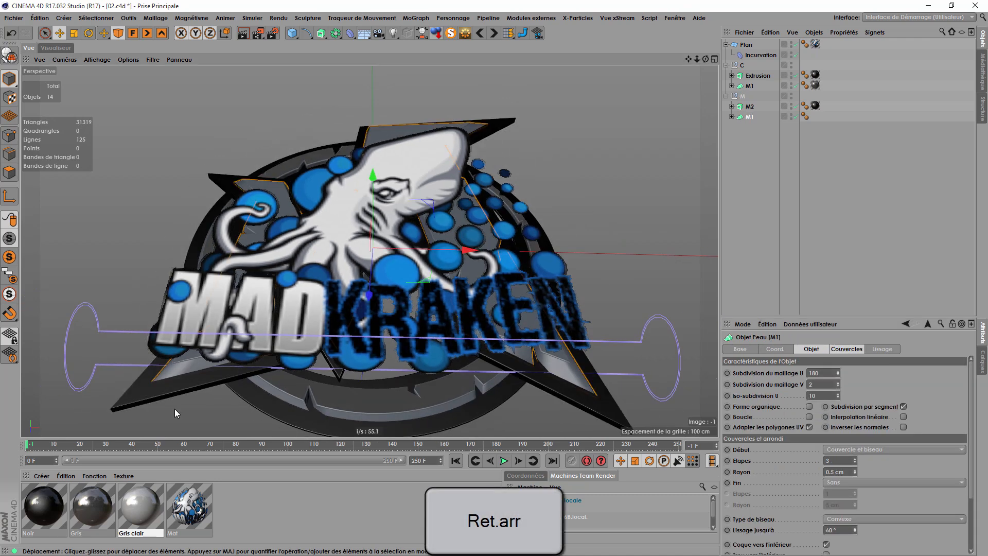
pyautogui.click(815, 84)
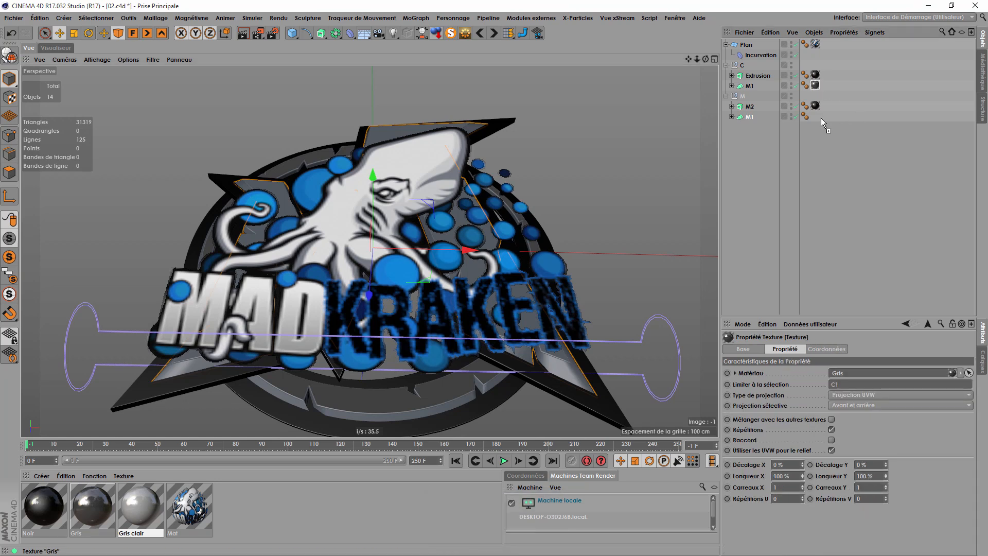
pyautogui.keyDown('ctrl'); pyautogui.moveTo(820, 118); pyautogui.dragTo(818, 117); pyautogui.keyUp('ctrl')
# Step: Change the start cap of the M's inner loft to Couvercle uniquement, removing its bevel
pyautogui.scroll(5, 418, 133)
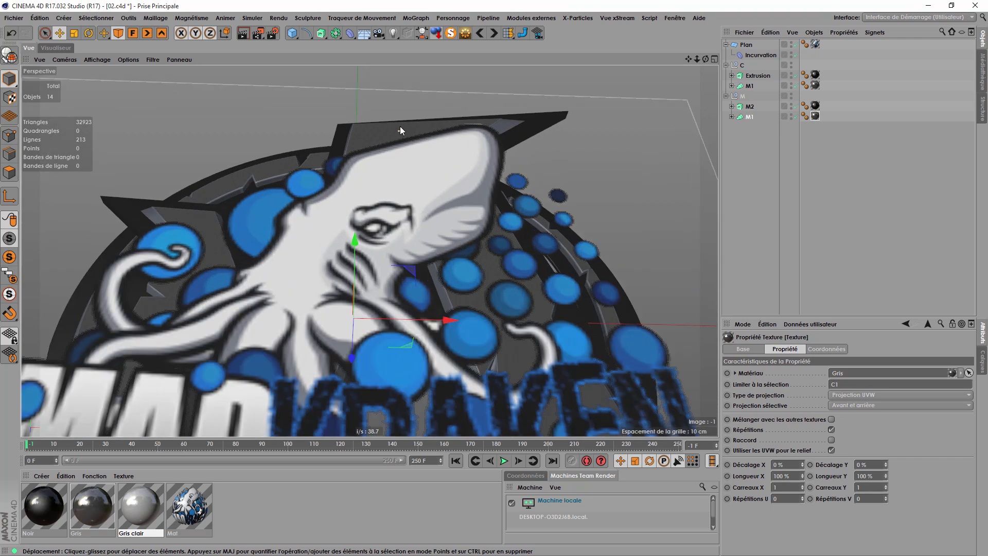
pyautogui.keyDown('alt'); pyautogui.moveTo(401, 131); pyautogui.dragTo(442, 194); pyautogui.keyUp('alt')
pyautogui.keyDown('alt'); pyautogui.moveTo(386, 143); pyautogui.dragTo(451, 147); pyautogui.keyUp('alt')
pyautogui.scroll(6, 484, 118)
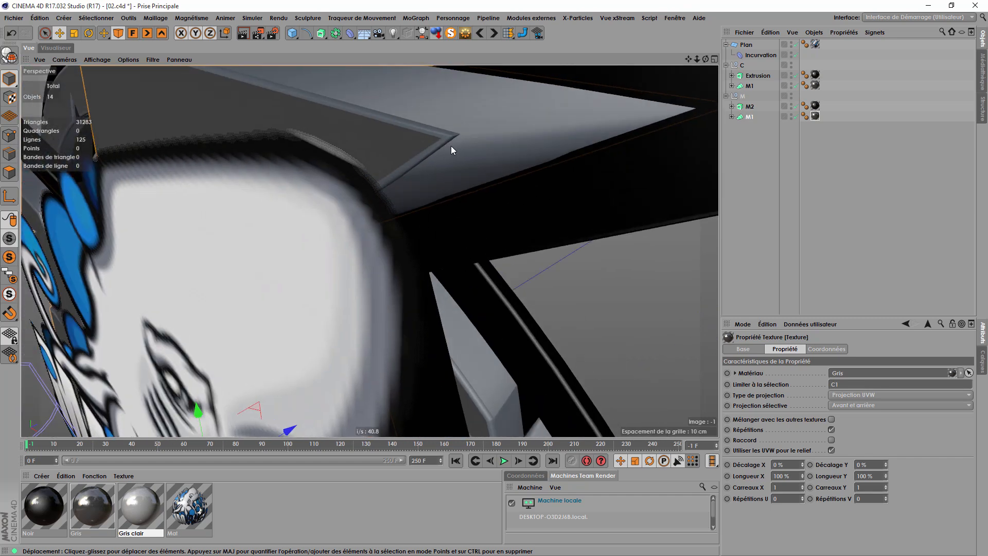
pyautogui.scroll(3, 449, 146)
pyautogui.click(751, 117)
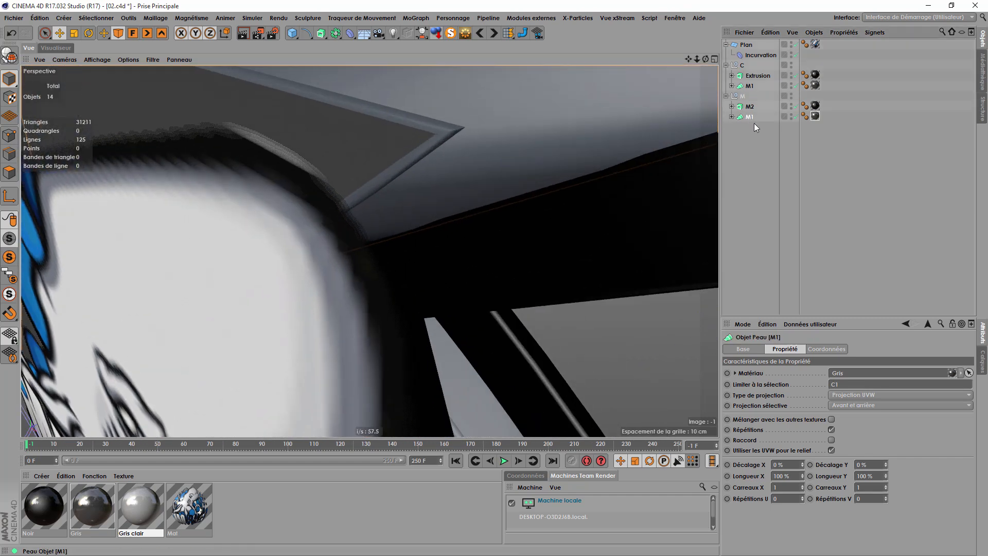
pyautogui.click(864, 449)
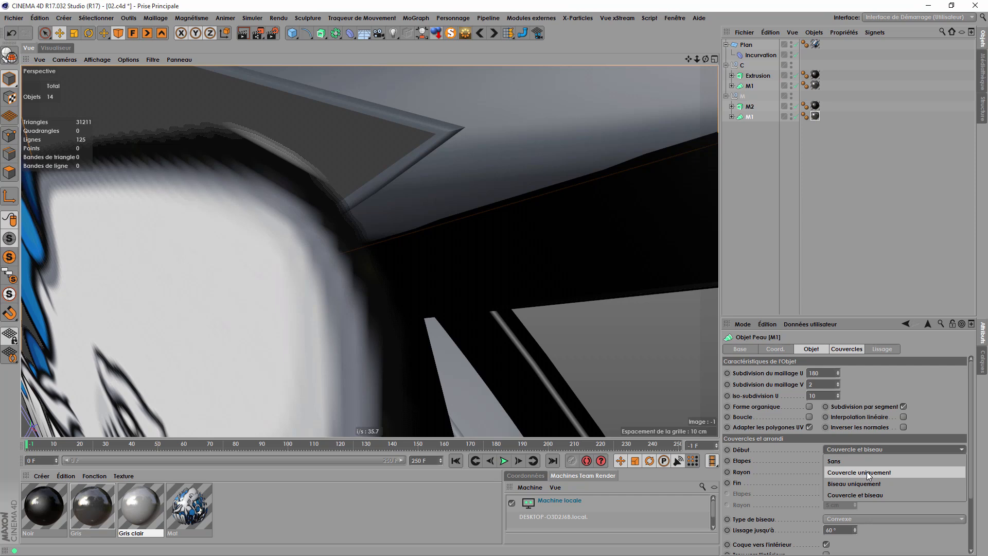
pyautogui.click(867, 471)
pyautogui.keyDown('alt'); pyautogui.moveTo(539, 226); pyautogui.dragTo(507, 218); pyautogui.keyUp('alt')
pyautogui.scroll(-6, 507, 222)
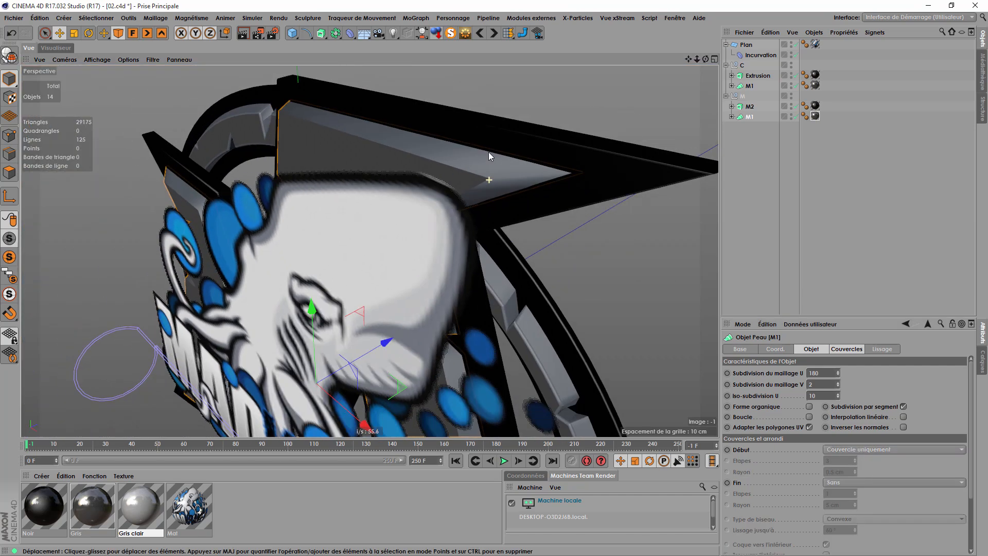
# Step: Change the start cap of the ring's inner band to Couvercle uniquement
pyautogui.keyDown('alt'); pyautogui.moveTo(487, 177); pyautogui.dragTo(377, 134); pyautogui.keyUp('alt')
pyautogui.keyDown('alt'); pyautogui.moveTo(320, 176); pyautogui.dragTo(535, 110); pyautogui.keyUp('alt')
pyautogui.click(338, 190)
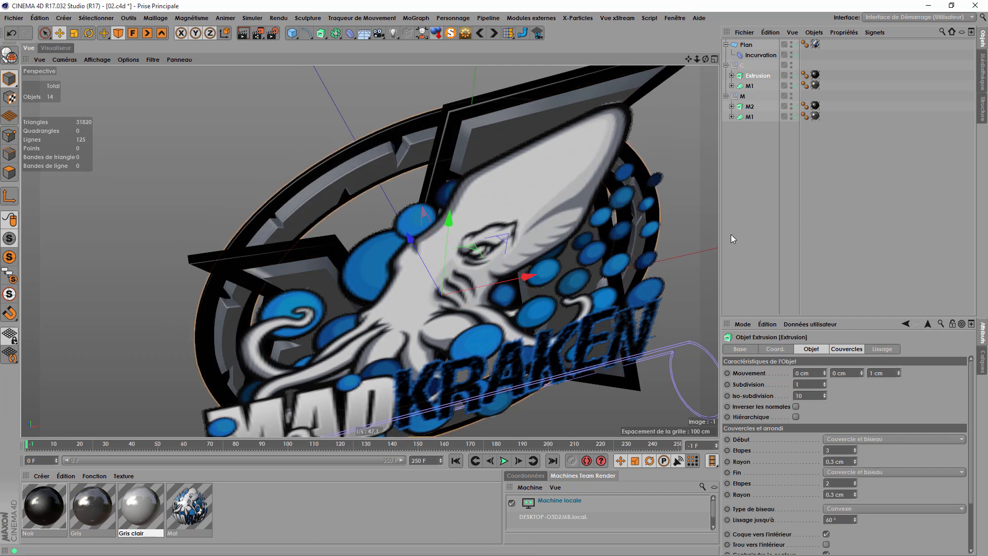
pyautogui.scroll(5, 453, 214)
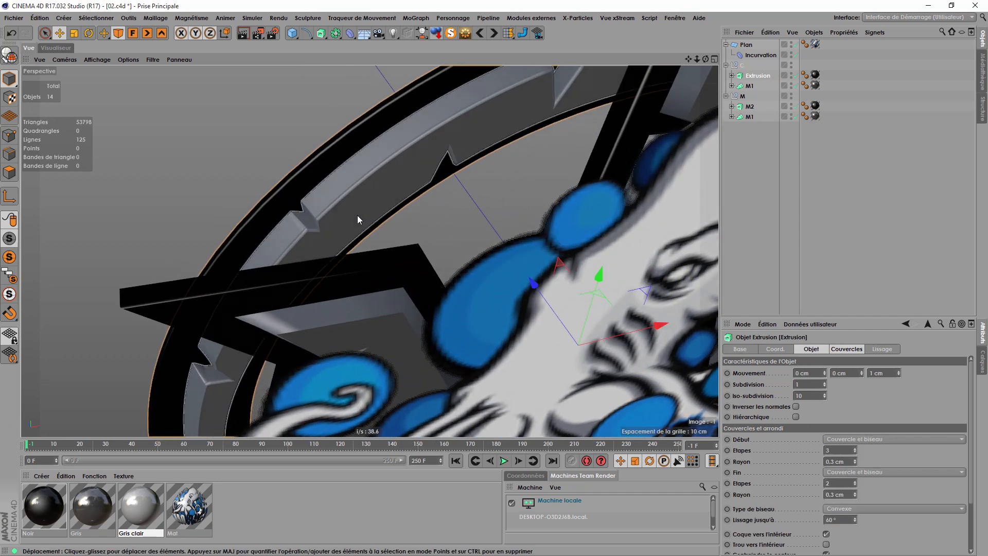
pyautogui.click(359, 217)
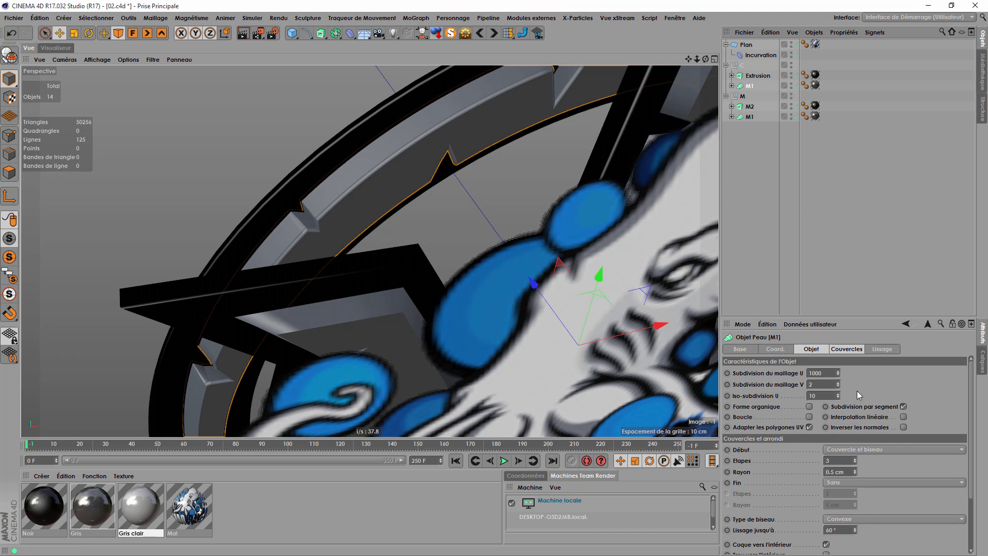
pyautogui.click(860, 450)
pyautogui.click(854, 470)
pyautogui.scroll(-5, 342, 126)
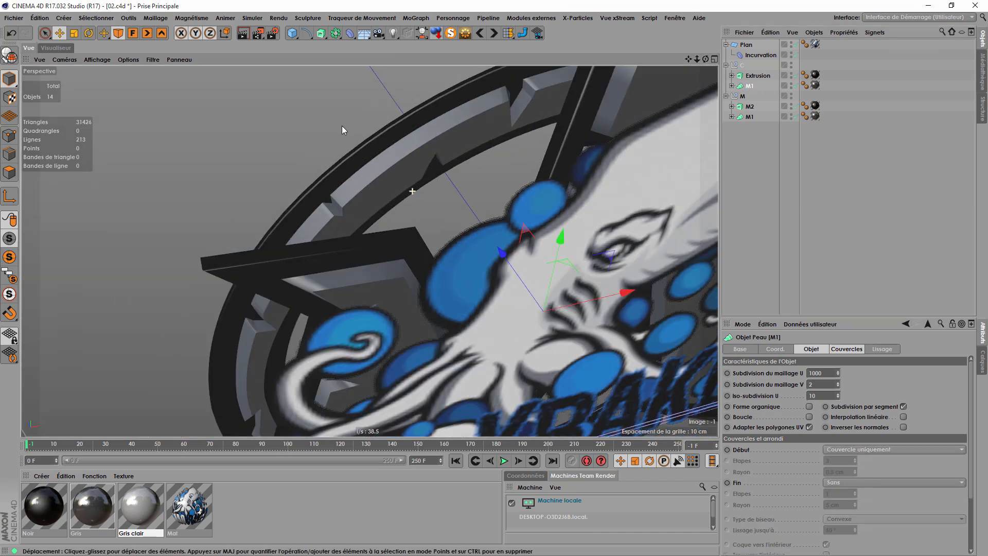
pyautogui.scroll(-1, 269, 149)
pyautogui.keyDown('alt'); pyautogui.moveTo(453, 230); pyautogui.dragTo(352, 149); pyautogui.keyUp('alt')
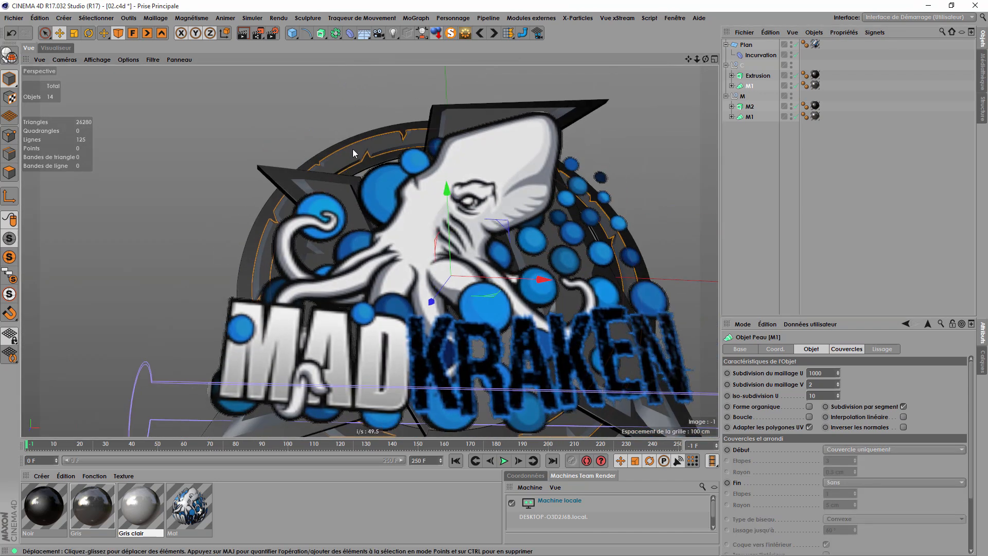
# Step: Hide the kraken plane so that only the M and the ring are displayed
pyautogui.keyDown('alt'); pyautogui.moveTo(538, 278); pyautogui.dragTo(435, 225, button='middle'); pyautogui.keyUp('alt')
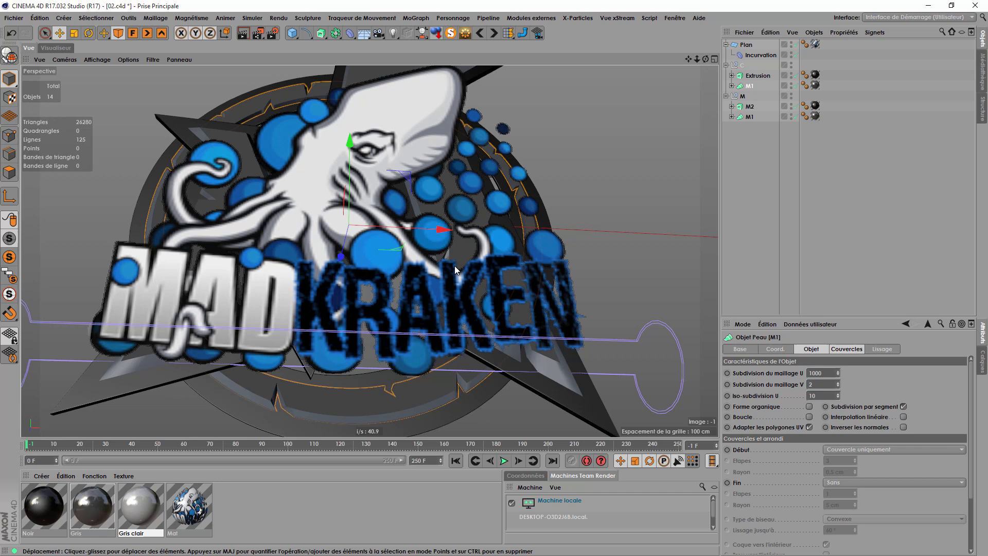
pyautogui.click(796, 45)
pyautogui.click(772, 203)
pyautogui.keyDown('alt'); pyautogui.click(792, 44); pyautogui.keyUp('alt')
pyautogui.keyDown('alt'); pyautogui.click(791, 44); pyautogui.keyUp('alt')
pyautogui.scroll(-1, 559, 218)
pyautogui.keyDown('alt'); pyautogui.moveTo(464, 275); pyautogui.dragTo(488, 261); pyautogui.keyUp('alt')
pyautogui.keyDown('alt'); pyautogui.moveTo(489, 262); pyautogui.dragTo(373, 263, button='middle'); pyautogui.keyUp('alt')
# Step: Apply Gris clair to the inner parts of the M and the ring, ordering each before its C1-limited Gris texture
pyautogui.moveTo(140, 491); pyautogui.dragTo(183, 490)
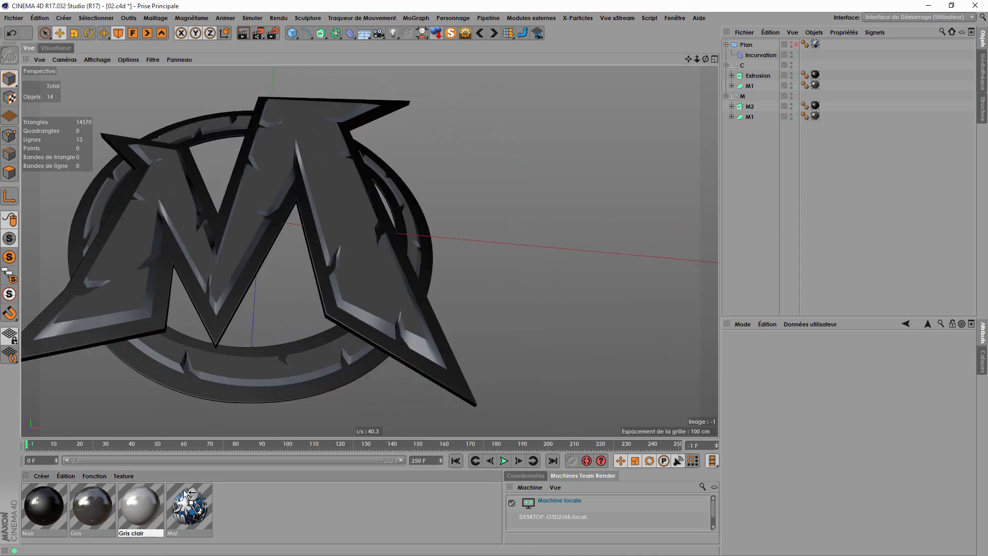
pyautogui.moveTo(755, 120); pyautogui.dragTo(755, 118)
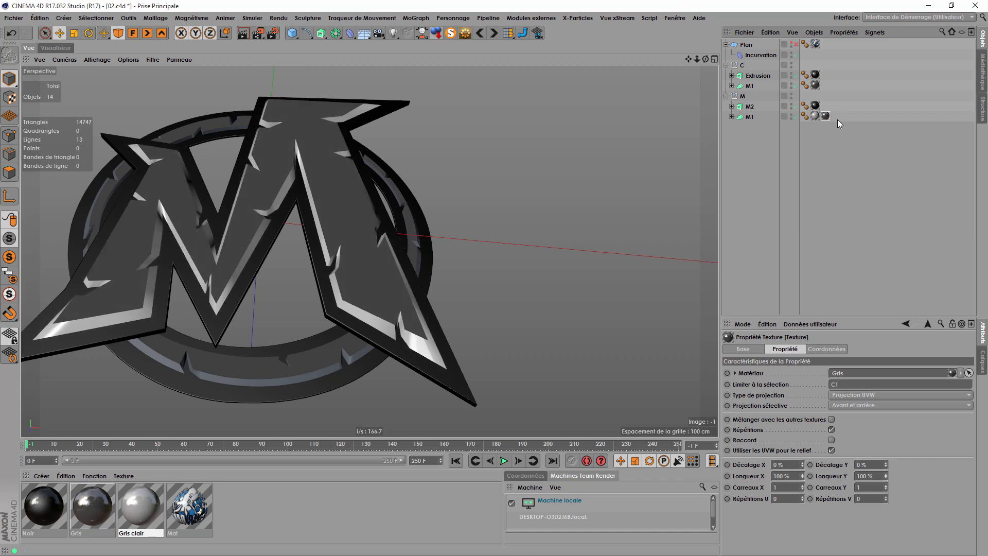
pyautogui.moveTo(163, 510); pyautogui.dragTo(785, 44)
pyautogui.moveTo(756, 89); pyautogui.dragTo(756, 86)
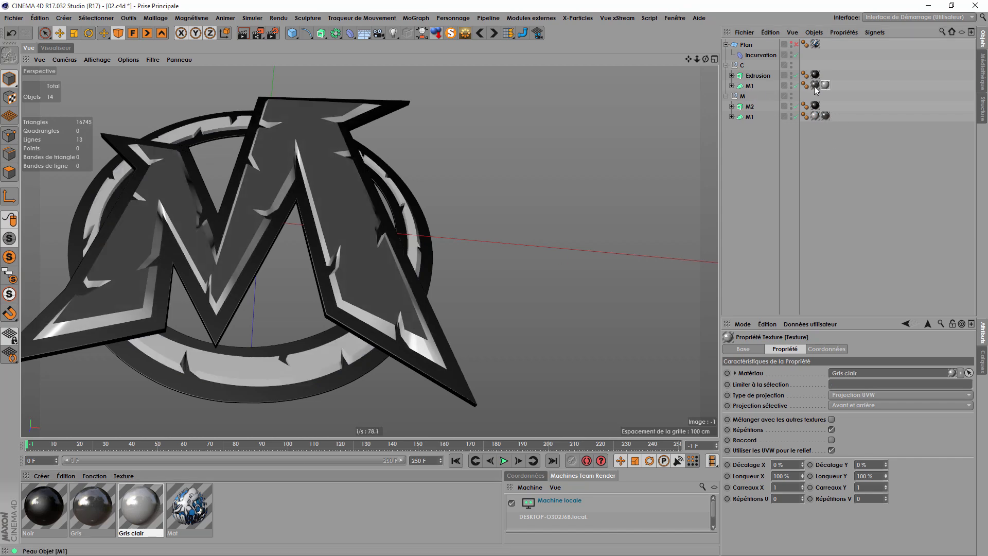
pyautogui.moveTo(848, 85); pyautogui.dragTo(847, 85)
# Step: Inspect the textured M and ring, and compare them with the reference video in VLC, skipping ahead to 00:07
pyautogui.scroll(-2, 489, 163)
pyautogui.moveTo(390, 220)
pyautogui.keyDown('alt'); pyautogui.mouseDown()
pyautogui.moveTo(436, 168)
pyautogui.moveTo(385, 229)
pyautogui.mouseUp(); pyautogui.keyUp('alt')
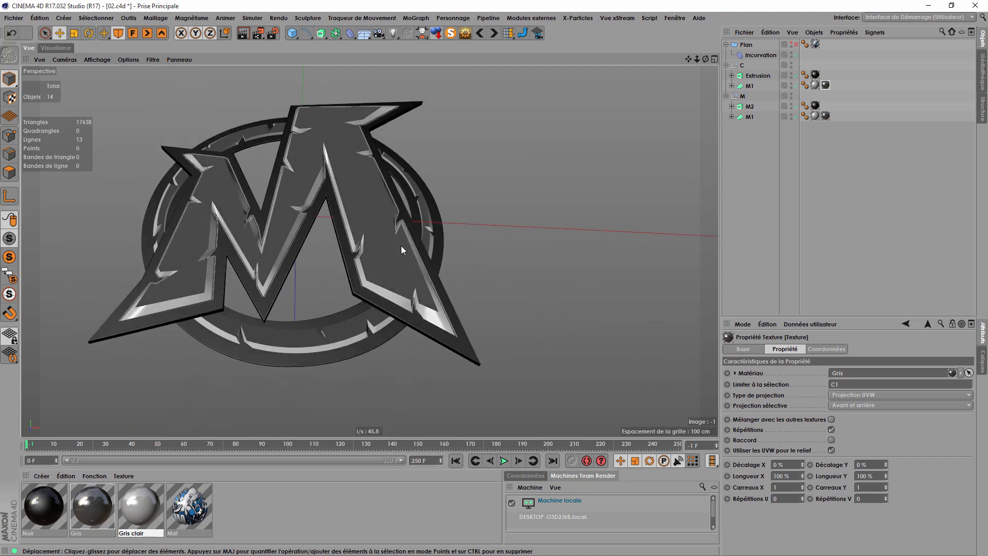
pyautogui.keyDown('alt'); pyautogui.moveTo(392, 117); pyautogui.dragTo(503, 125, button='middle'); pyautogui.keyUp('alt')
pyautogui.keyDown('alt'); pyautogui.moveTo(475, 237); pyautogui.dragTo(425, 236); pyautogui.keyUp('alt')
pyautogui.scroll(2, 425, 236)
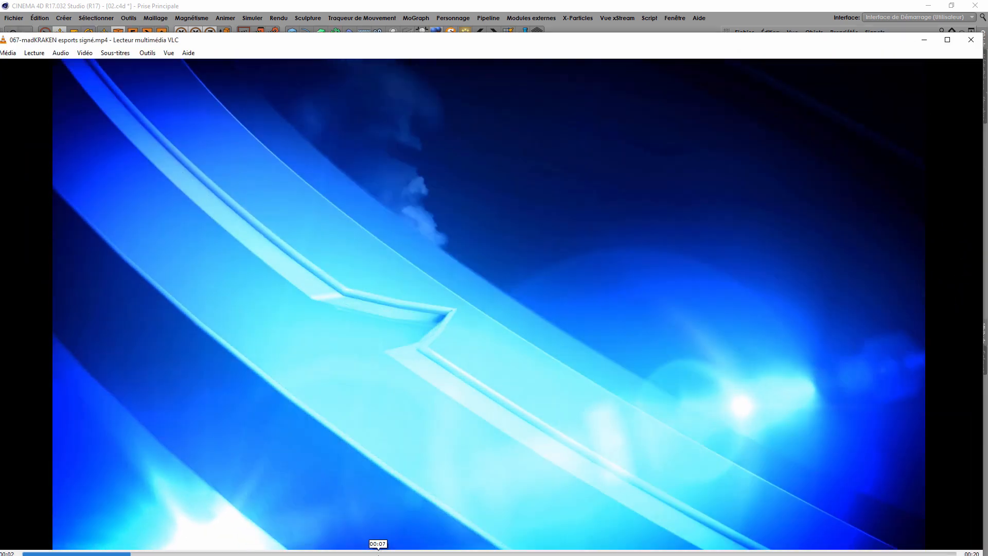
pyautogui.click(376, 553)
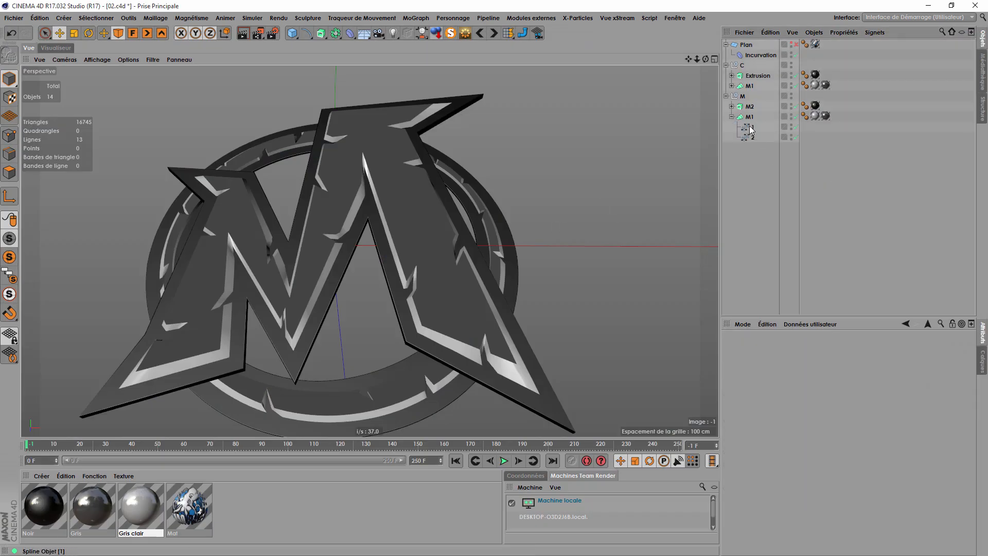
pyautogui.click(751, 127)
pyautogui.moveTo(335, 262); pyautogui.dragTo(332, 228)
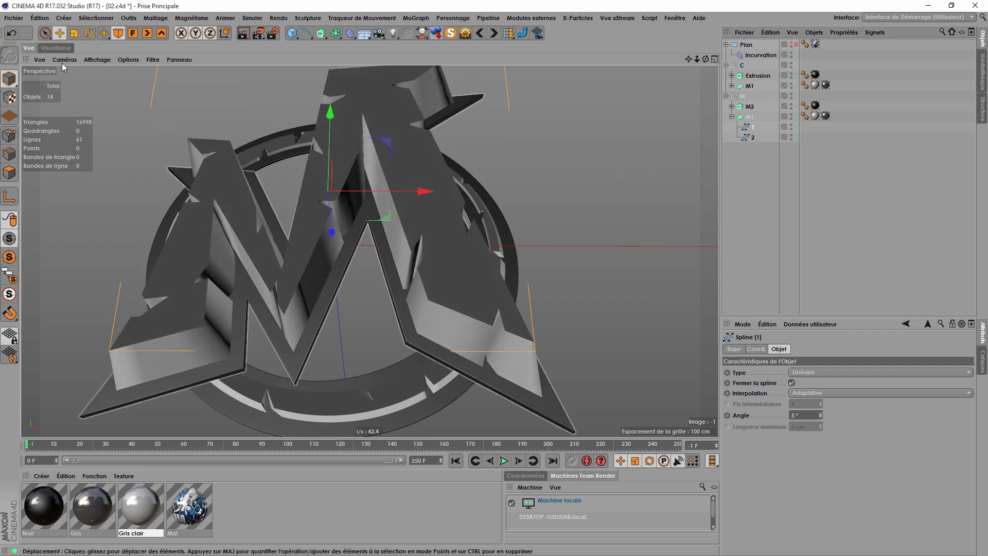
pyautogui.click(12, 33)
pyautogui.click(11, 34)
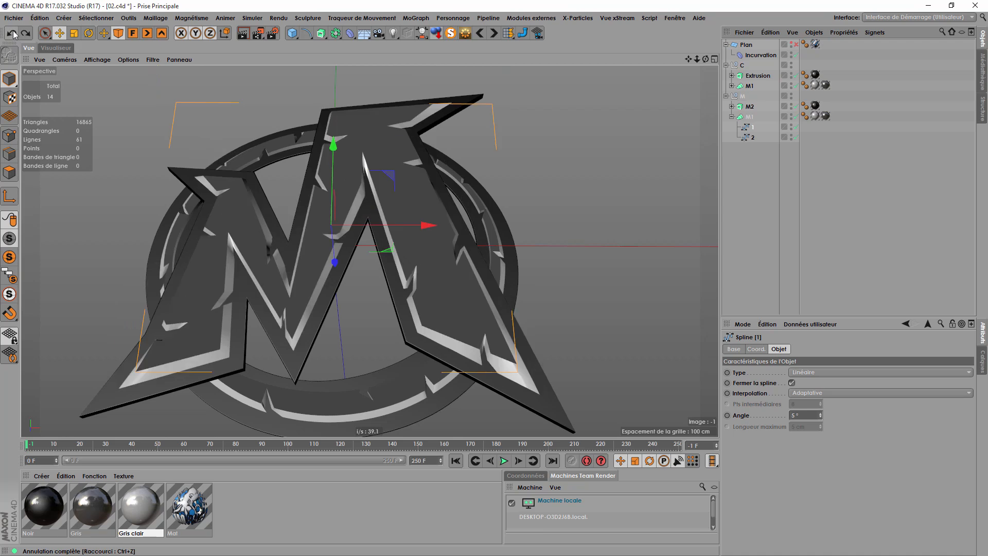
# Step: Duplicate spline 1 of the M outside its loft and place the copy inside a new Extrusion contrôlée object
pyautogui.keyDown('ctrl'); pyautogui.moveTo(756, 170); pyautogui.dragTo(748, 147); pyautogui.keyUp('ctrl')
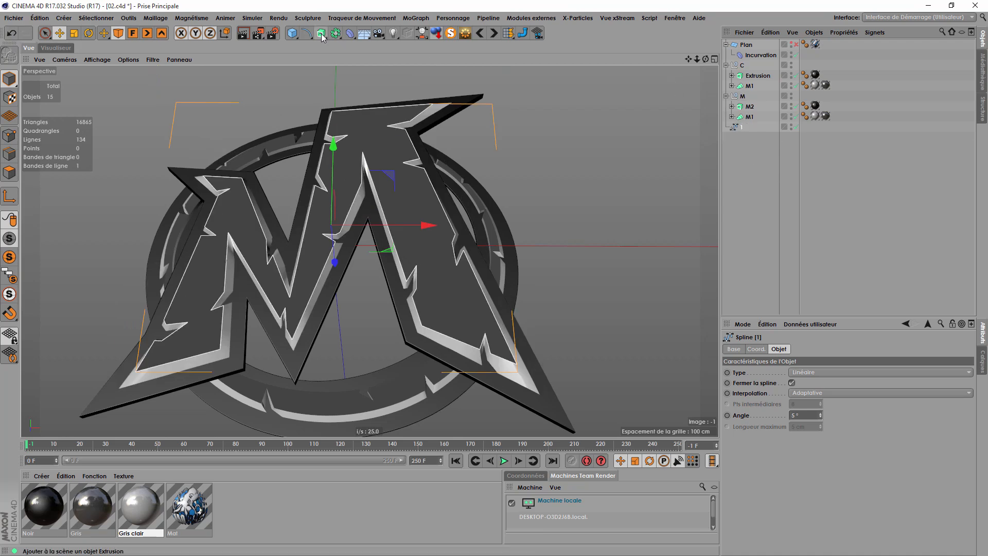
pyautogui.moveTo(322, 34); pyautogui.dragTo(397, 86)
pyautogui.click(757, 128)
pyautogui.click(741, 137)
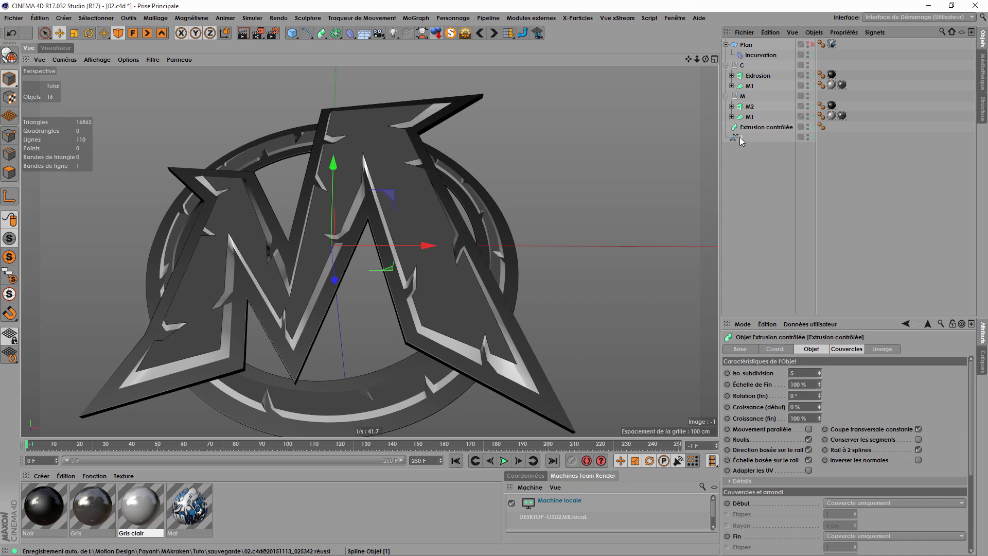
pyautogui.moveTo(746, 132); pyautogui.dragTo(746, 132)
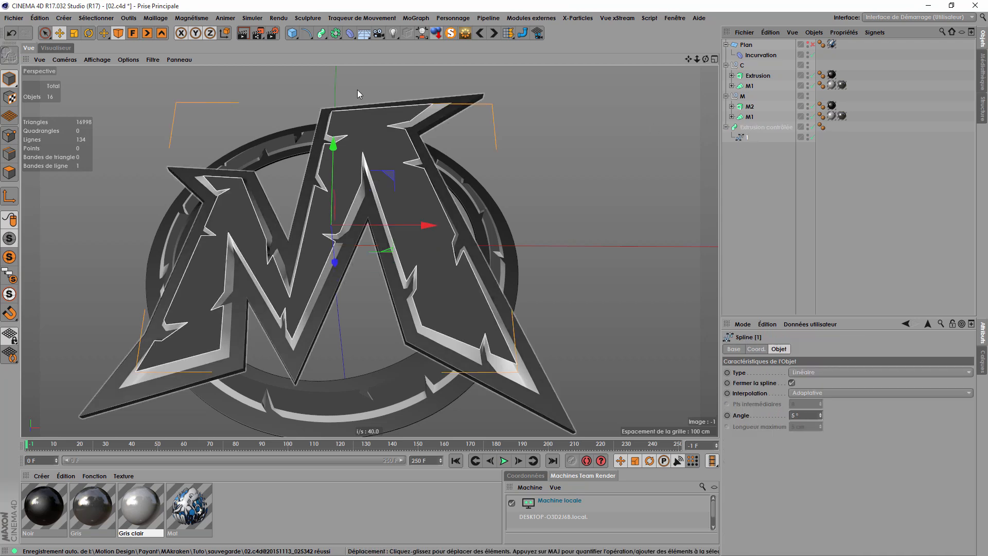
# Step: Add a circle as the Extrusion contrôlée's profile and scale it down to a radius of about 0.5 cm
pyautogui.click(306, 33)
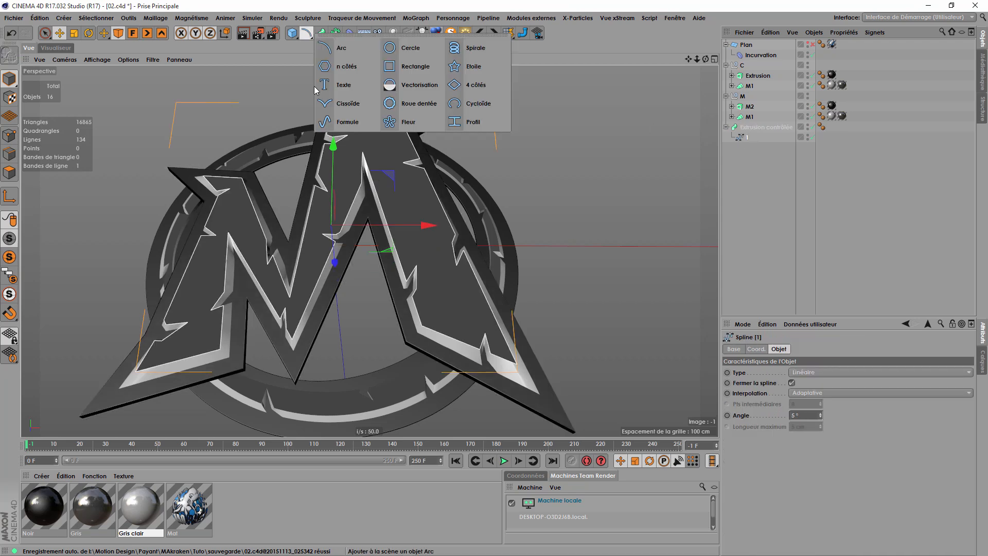
pyautogui.click(418, 47)
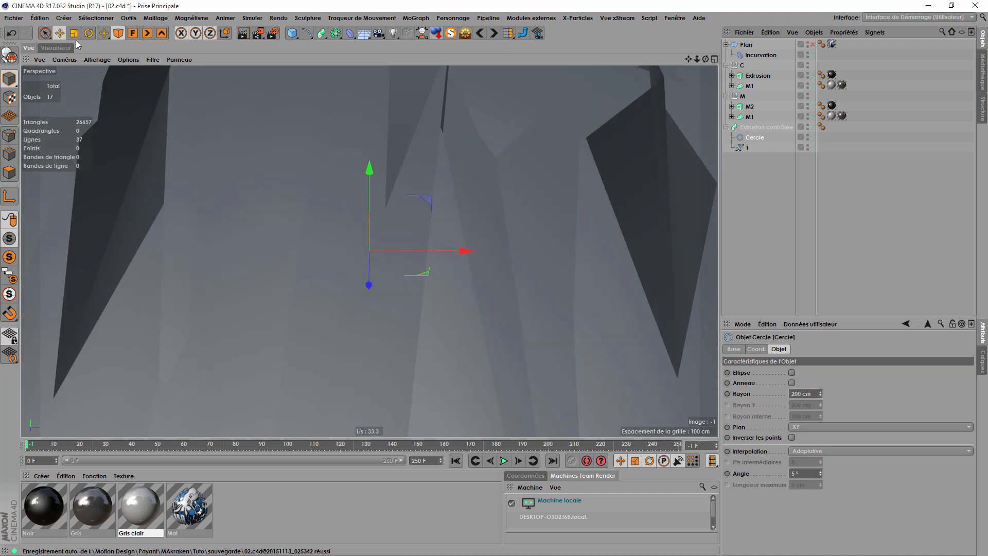
pyautogui.press('t')
pyautogui.moveTo(561, 144); pyautogui.dragTo(188, 266)
pyautogui.scroll(3, 597, 298)
pyautogui.moveTo(597, 298); pyautogui.dragTo(412, 344)
pyautogui.hotkey('ctrl', 'z')
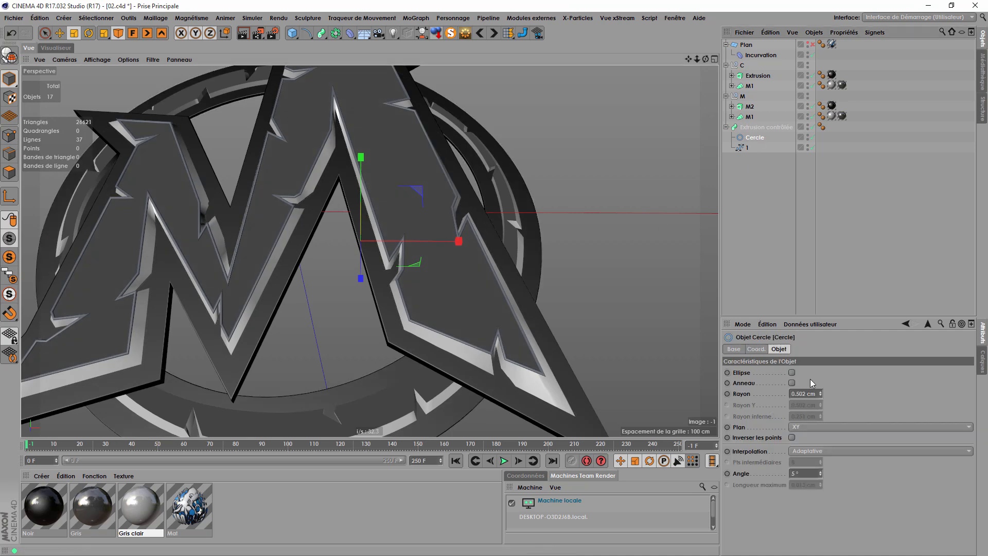
# Step: Set the radius of the circle profile to exactly 0.5 cm
pyautogui.click(800, 394)
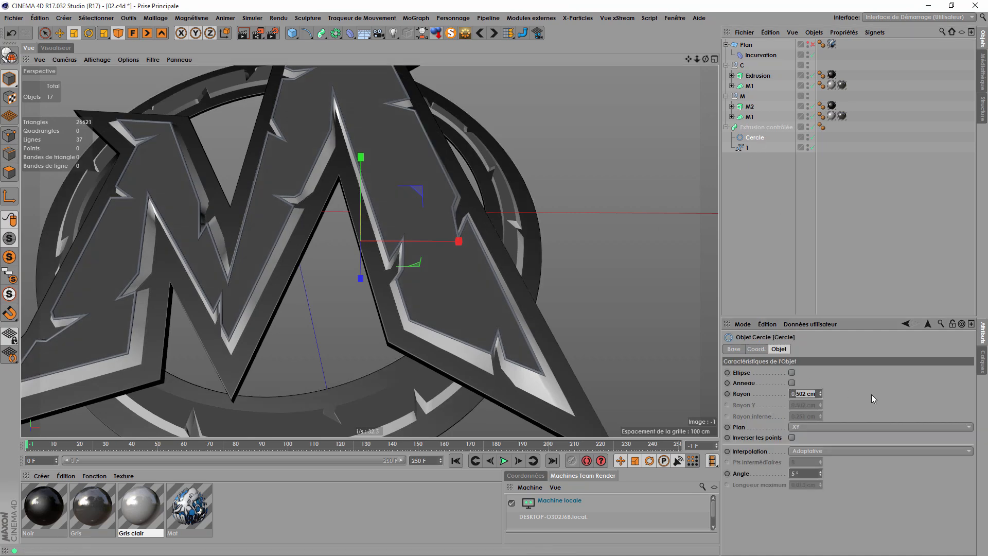
pyautogui.write('5')
pyautogui.press('Return')
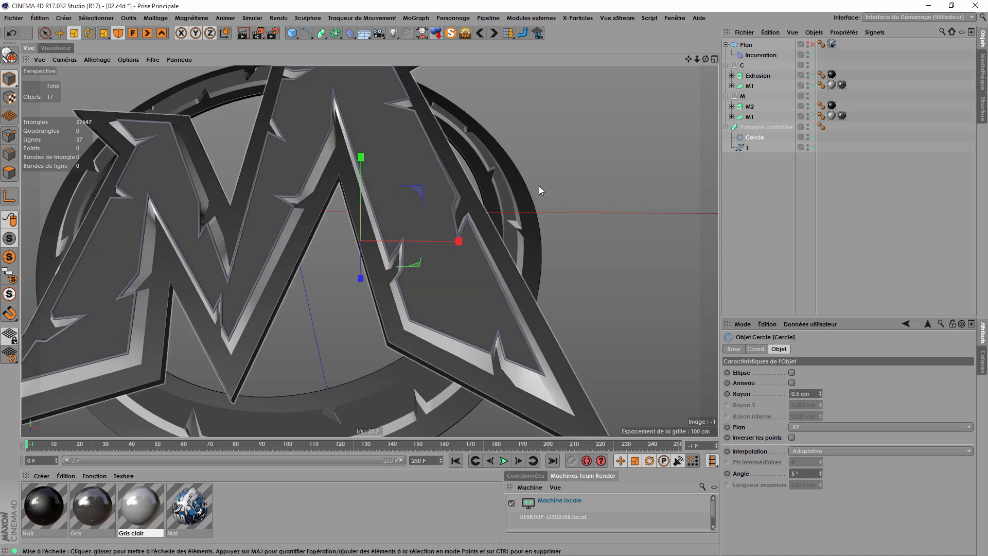
pyautogui.click(783, 190)
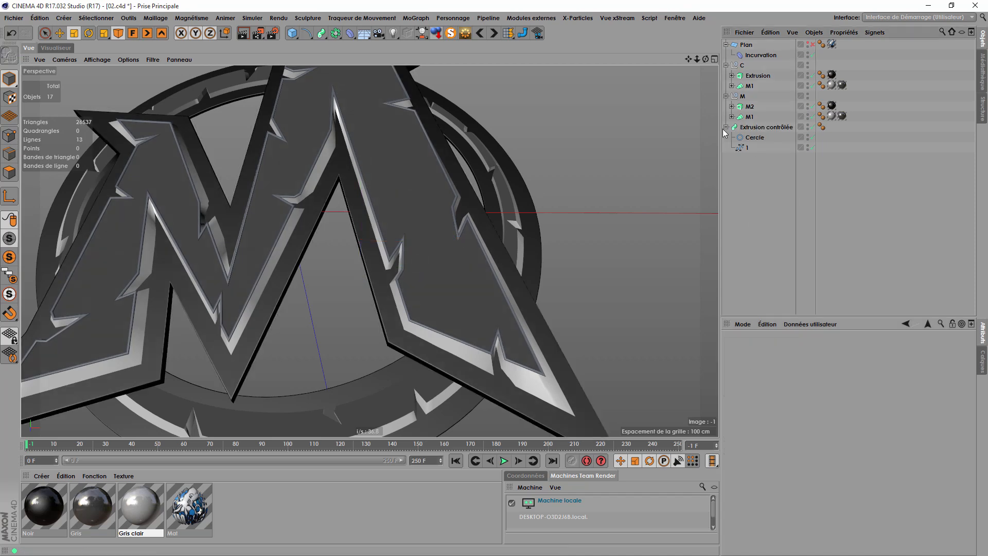
# Step: Rename the Extrusion contrôlée object as M and apply the Gris clair material to it
pyautogui.doubleClick(756, 128)
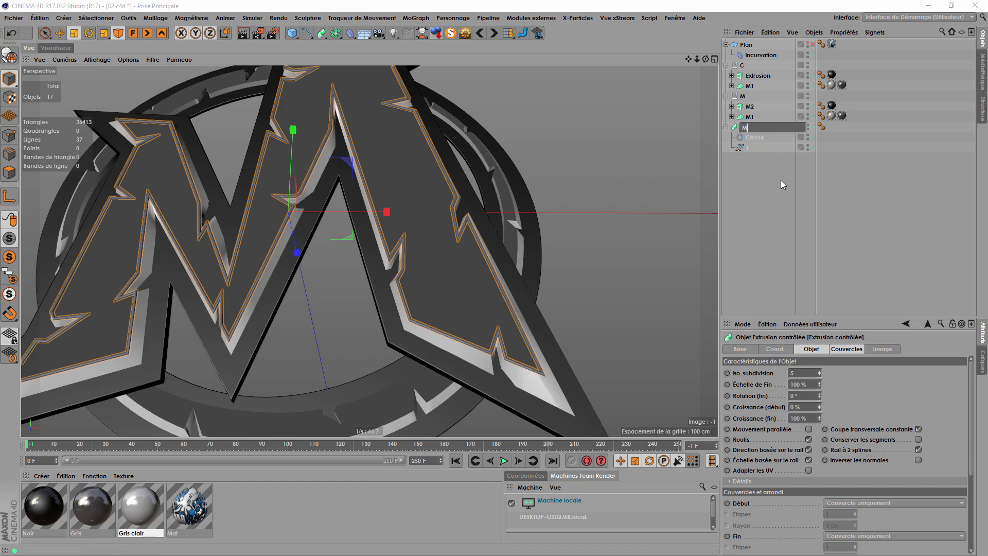
pyautogui.press('Return')
pyautogui.moveTo(743, 127); pyautogui.dragTo(736, 128)
pyautogui.click(758, 162)
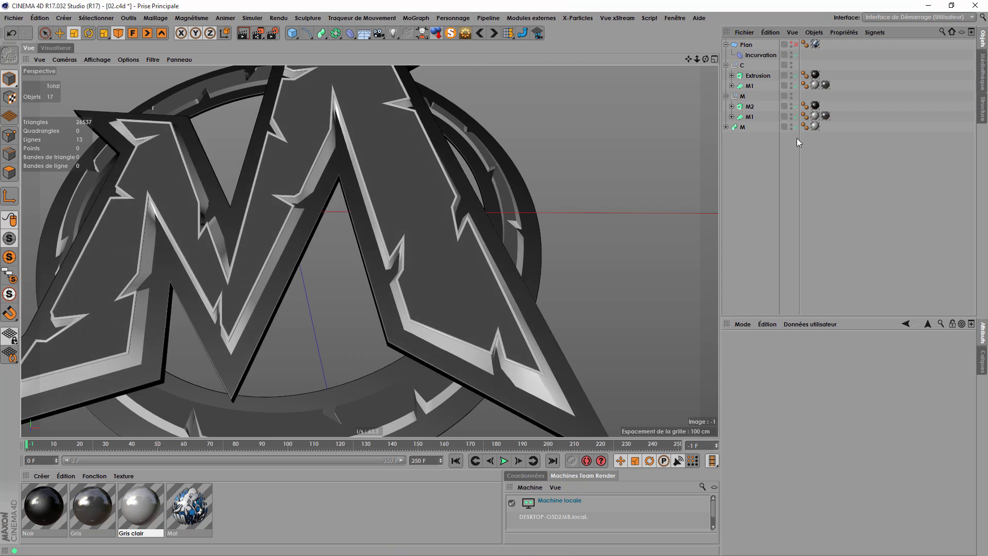
# Step: Move the M sweep into the M group, place a copy in the C group and rename that copy C
pyautogui.moveTo(743, 131); pyautogui.dragTo(742, 97)
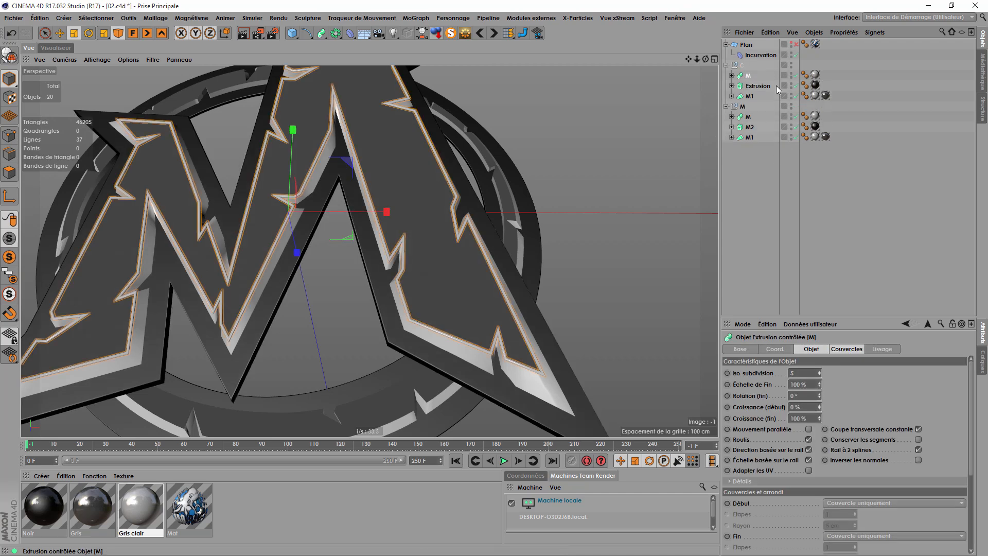
pyautogui.doubleClick(748, 76)
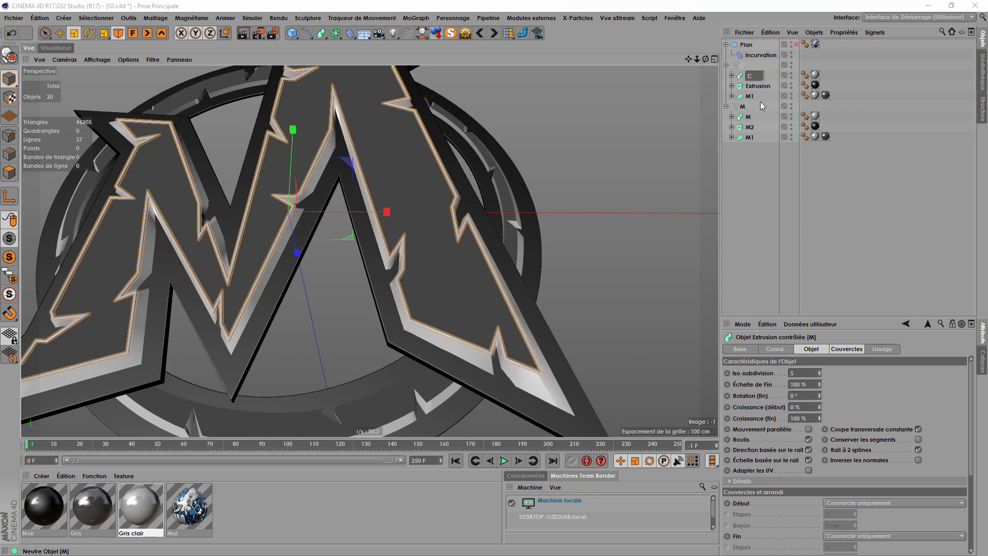
pyautogui.write('C')
pyautogui.press('Return')
pyautogui.click(732, 76)
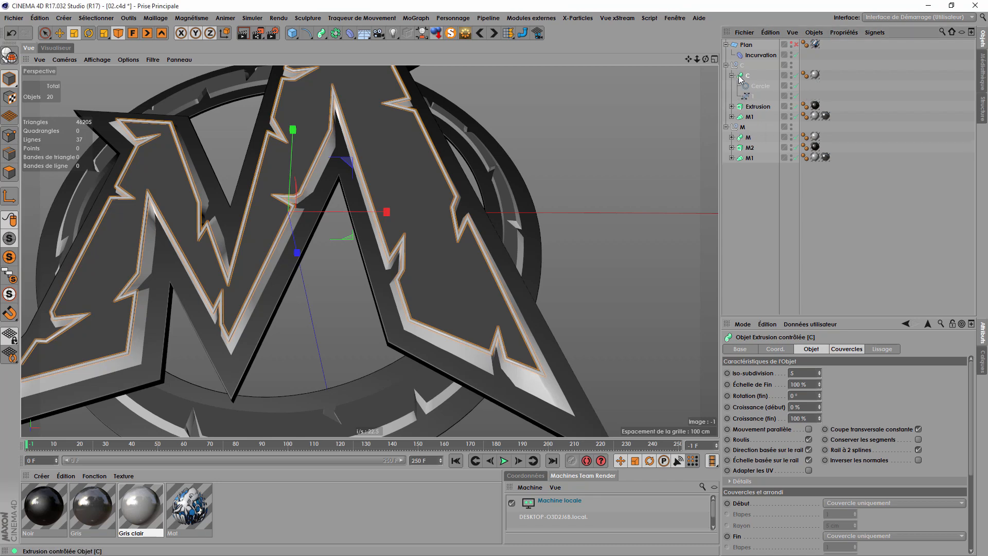
pyautogui.click(732, 117)
# Step: Try moving spline 1 of the ring's M1 loft, and undo the move
pyautogui.click(752, 127)
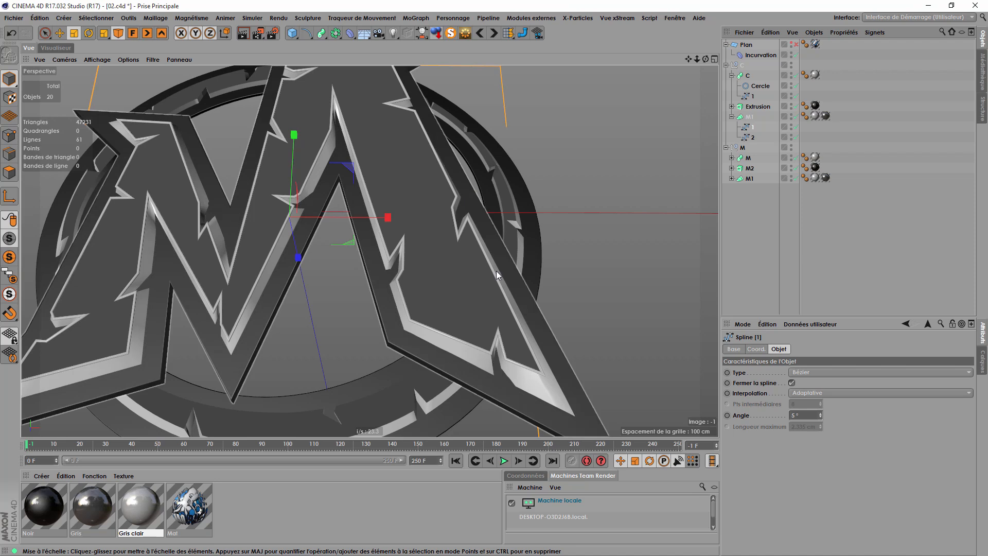
pyautogui.scroll(-3, 496, 271)
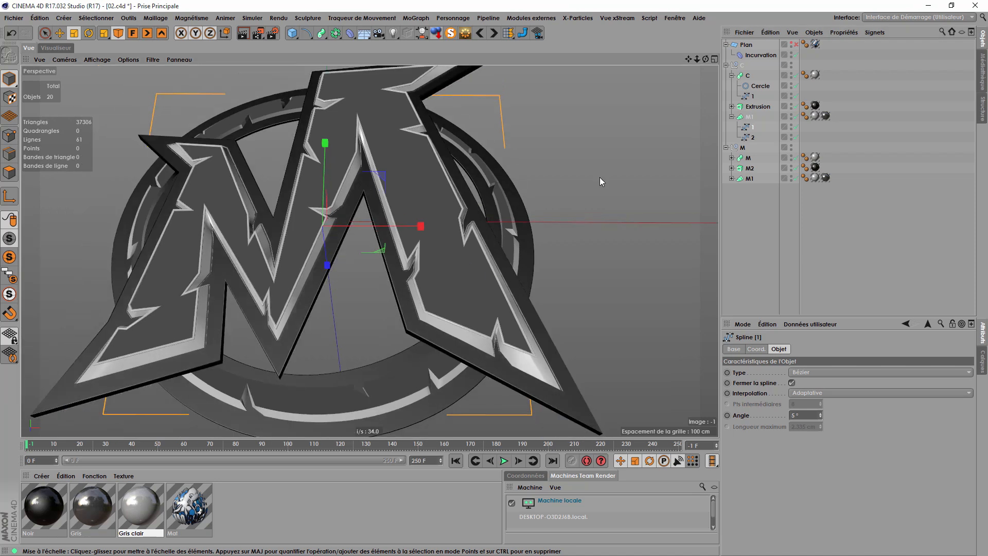
pyautogui.click(60, 33)
pyautogui.keyDown('alt'); pyautogui.moveTo(324, 261); pyautogui.dragTo(347, 244); pyautogui.keyUp('alt')
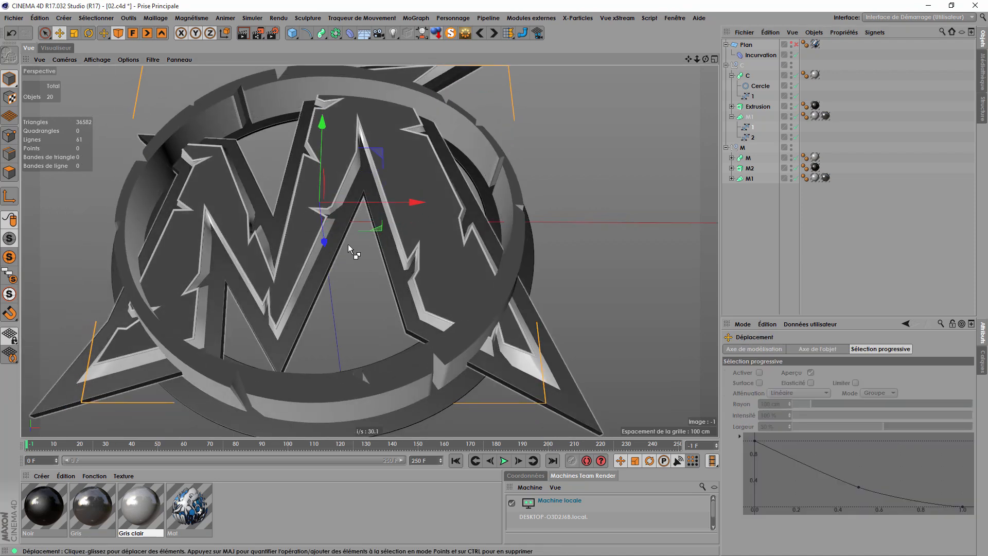
pyautogui.hotkey('ctrl', 'z')
pyautogui.hotkey('ctrl', 'z')
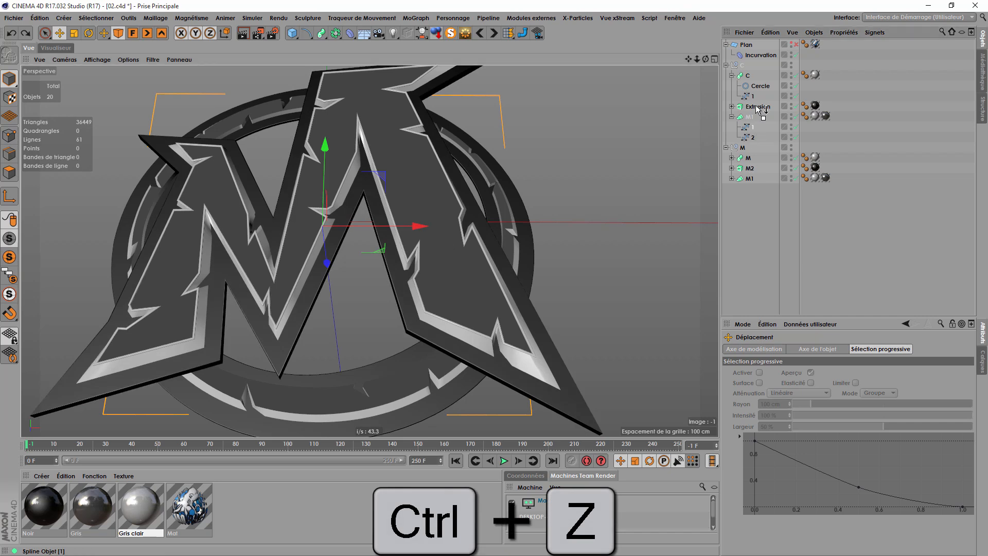
# Step: Copy spline 1 from the ring's M1 loft into the C sweep and delete the sweep's old M spline
pyautogui.keyDown('ctrl'); pyautogui.moveTo(751, 95); pyautogui.dragTo(750, 97); pyautogui.keyUp('ctrl')
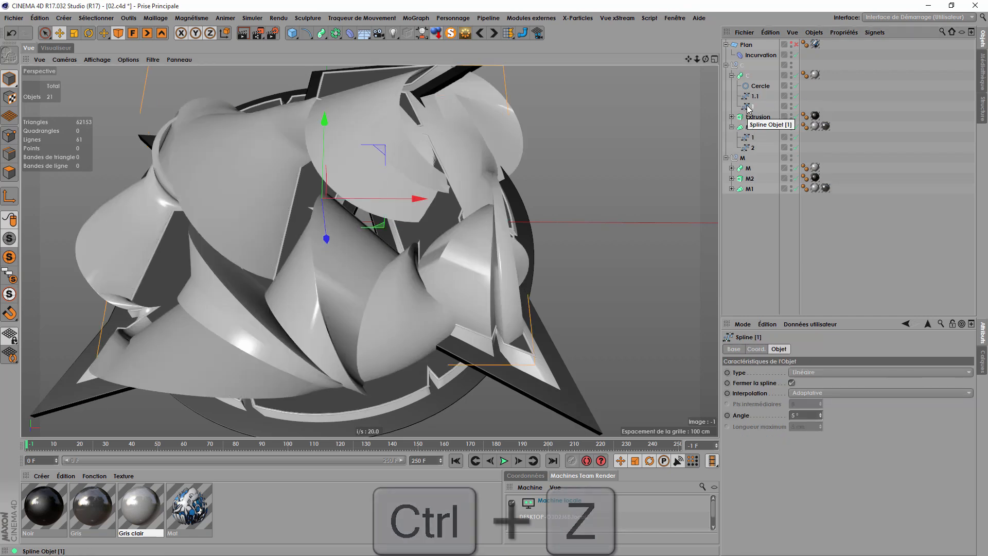
pyautogui.press('Delete')
pyautogui.scroll(-3, 422, 161)
pyautogui.scroll(5, 363, 400)
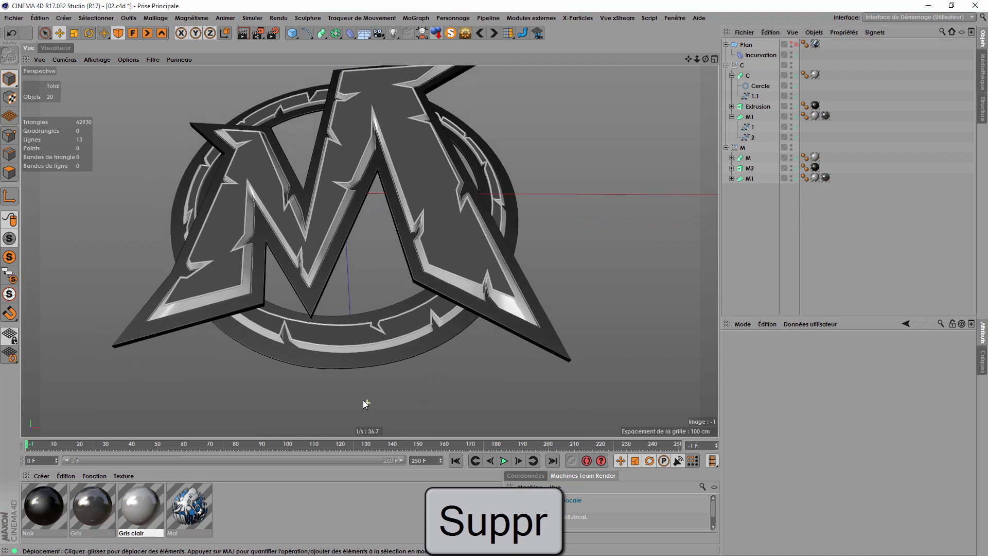
pyautogui.scroll(4, 394, 299)
pyautogui.keyDown('alt'); pyautogui.moveTo(391, 323); pyautogui.dragTo(468, 251); pyautogui.keyUp('alt')
pyautogui.keyDown('alt'); pyautogui.moveTo(467, 251); pyautogui.dragTo(382, 296, button='middle'); pyautogui.keyUp('alt')
pyautogui.scroll(-6, 382, 296)
pyautogui.keyDown('alt'); pyautogui.moveTo(411, 316); pyautogui.dragTo(350, 319); pyautogui.keyUp('alt')
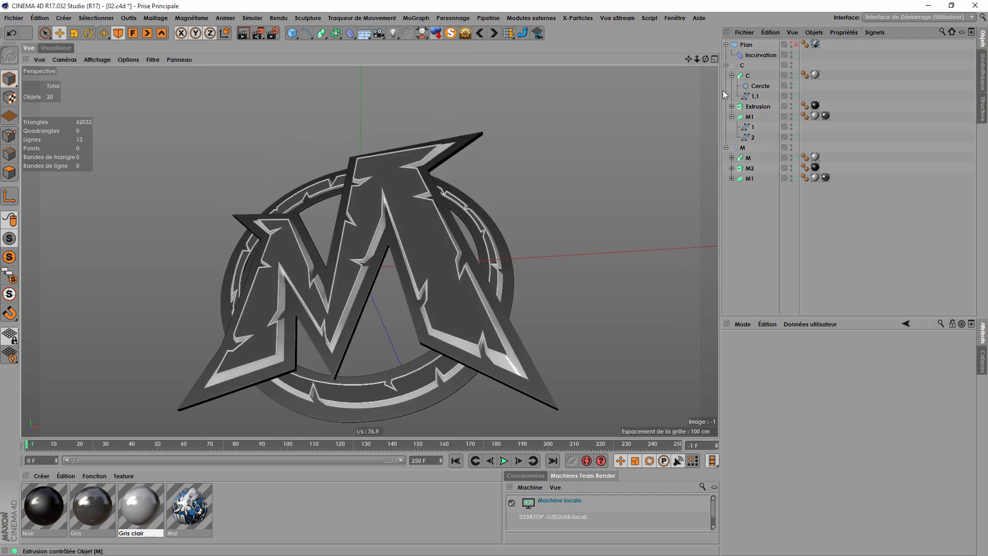
# Step: Collapse the C group and re-enable the bent kraken plane so it shows in front of the M and ring
pyautogui.click(726, 64)
pyautogui.click(793, 45)
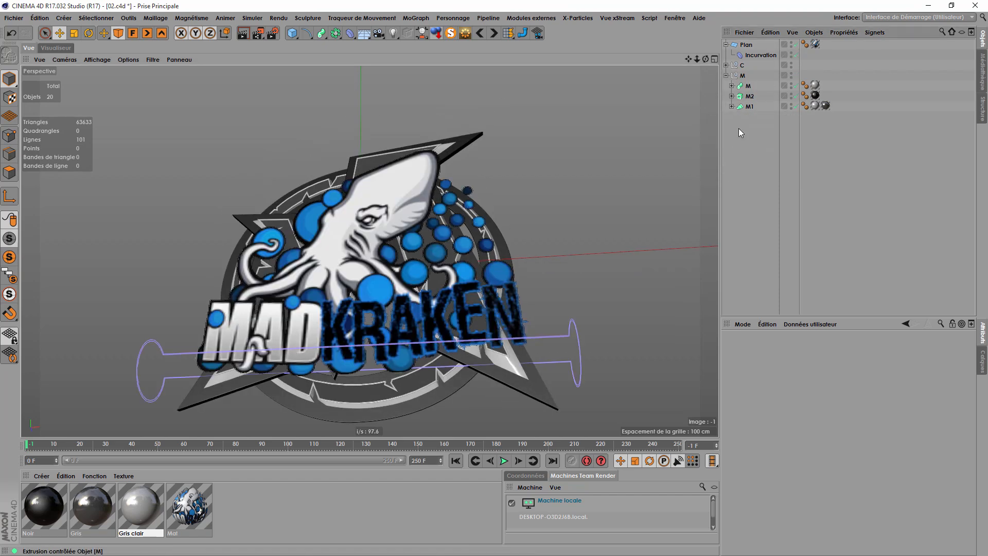
pyautogui.scroll(-1, 446, 323)
pyautogui.moveTo(399, 304)
pyautogui.keyDown('alt'); pyautogui.mouseDown()
pyautogui.moveTo(441, 335)
pyautogui.moveTo(389, 319)
pyautogui.mouseUp(); pyautogui.keyUp('alt')
pyautogui.scroll(2, 389, 319)
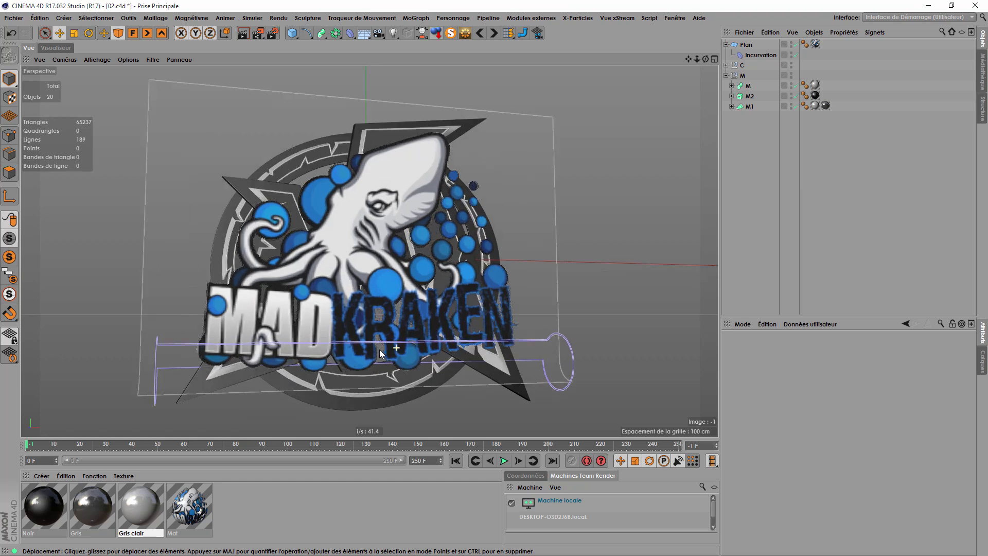
# Step: Render the perspective view and examine the assembled logo with its edge trim
pyautogui.click(243, 34)
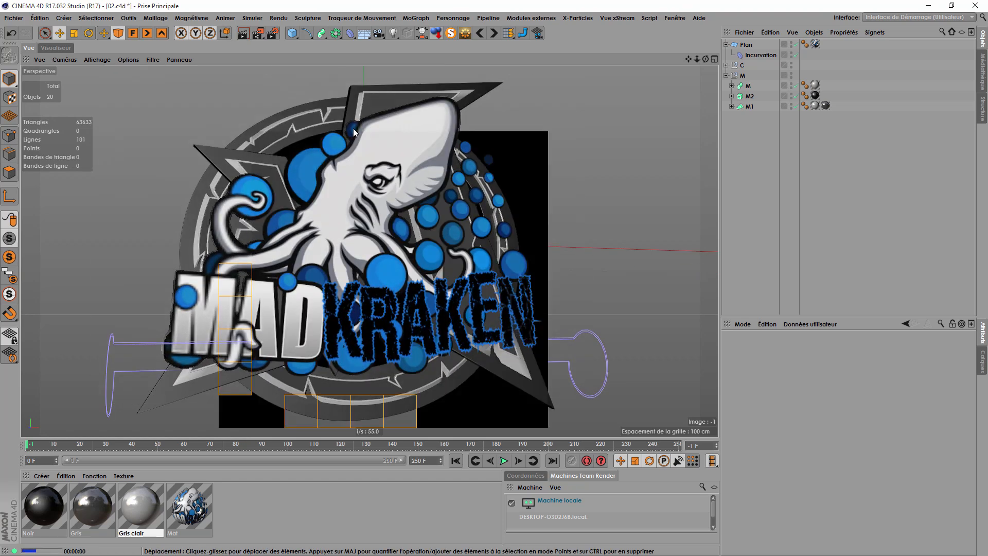
pyautogui.keyDown('alt'); pyautogui.moveTo(520, 240); pyautogui.dragTo(378, 157); pyautogui.keyUp('alt')
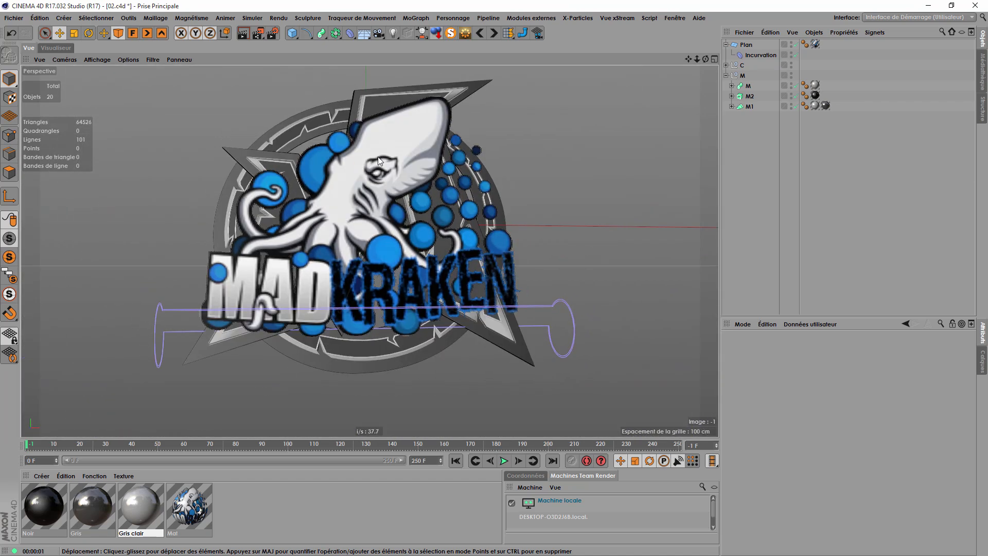
pyautogui.scroll(5, 379, 156)
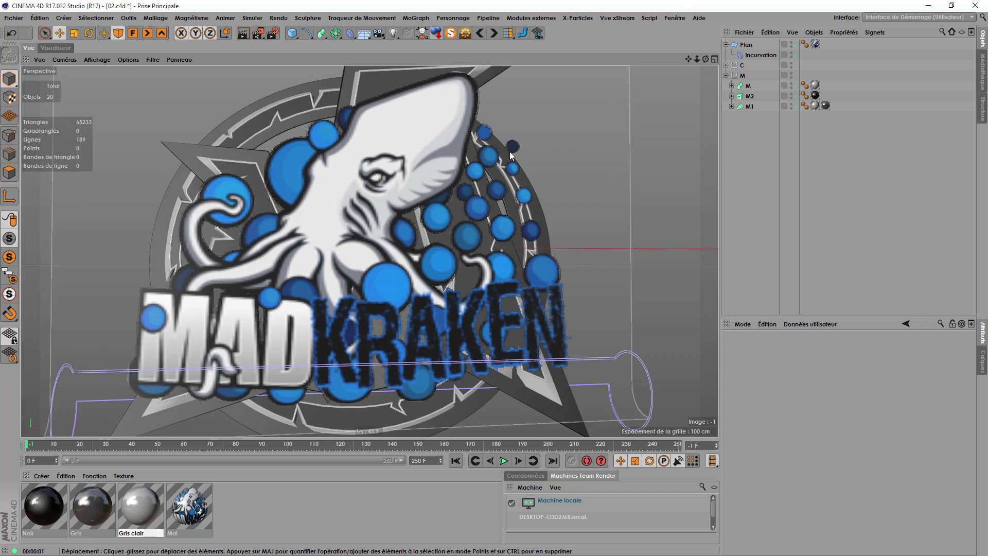